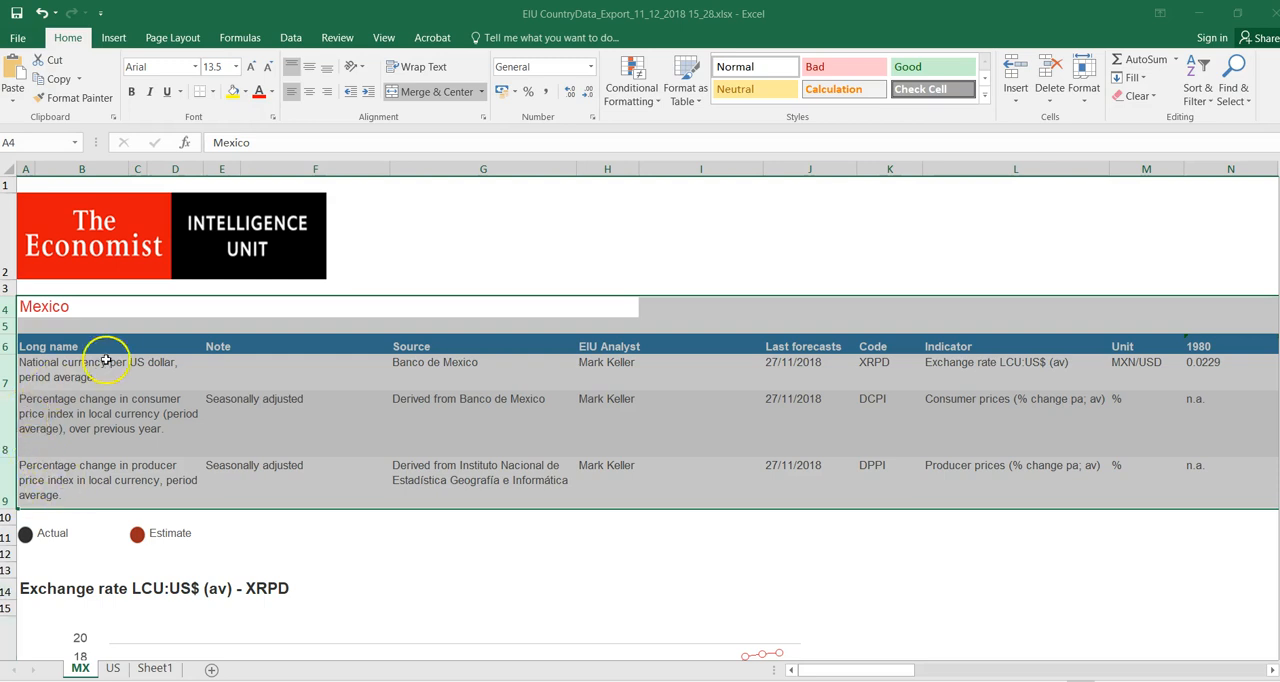
- Copy the Mexico indicator rows 4 through 9 on the MX sheet
double_click(167, 364)
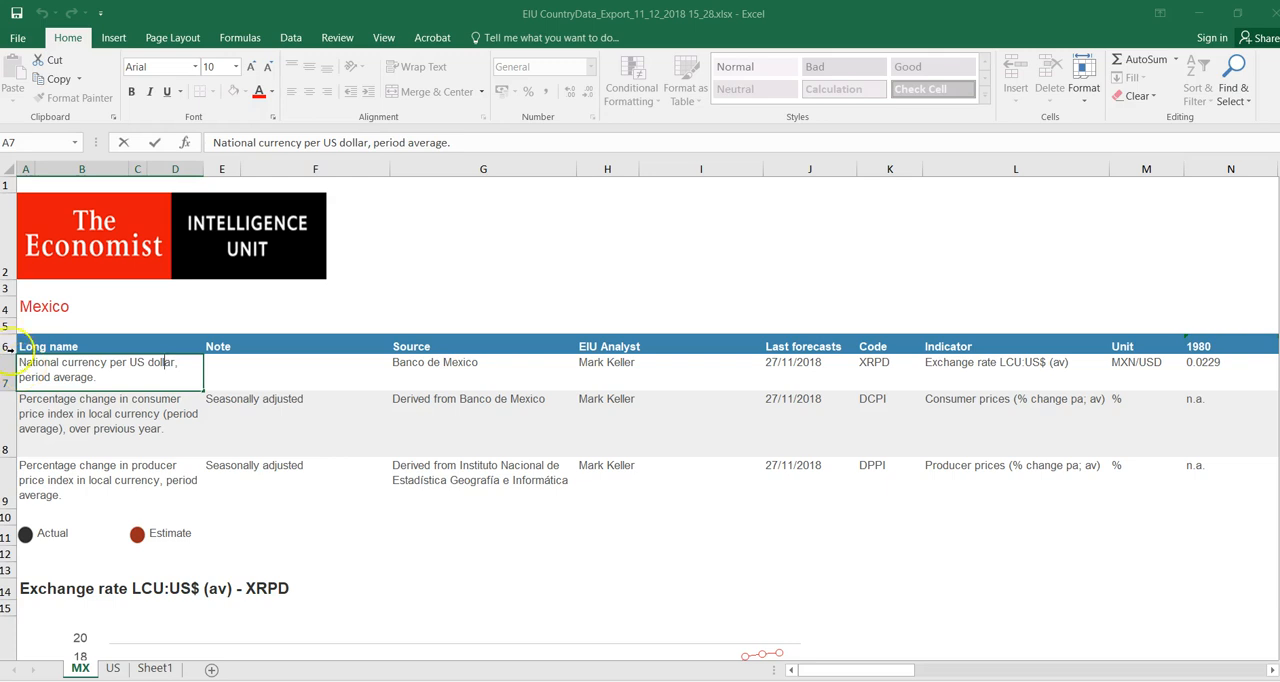
drag(12, 308, 26, 480)
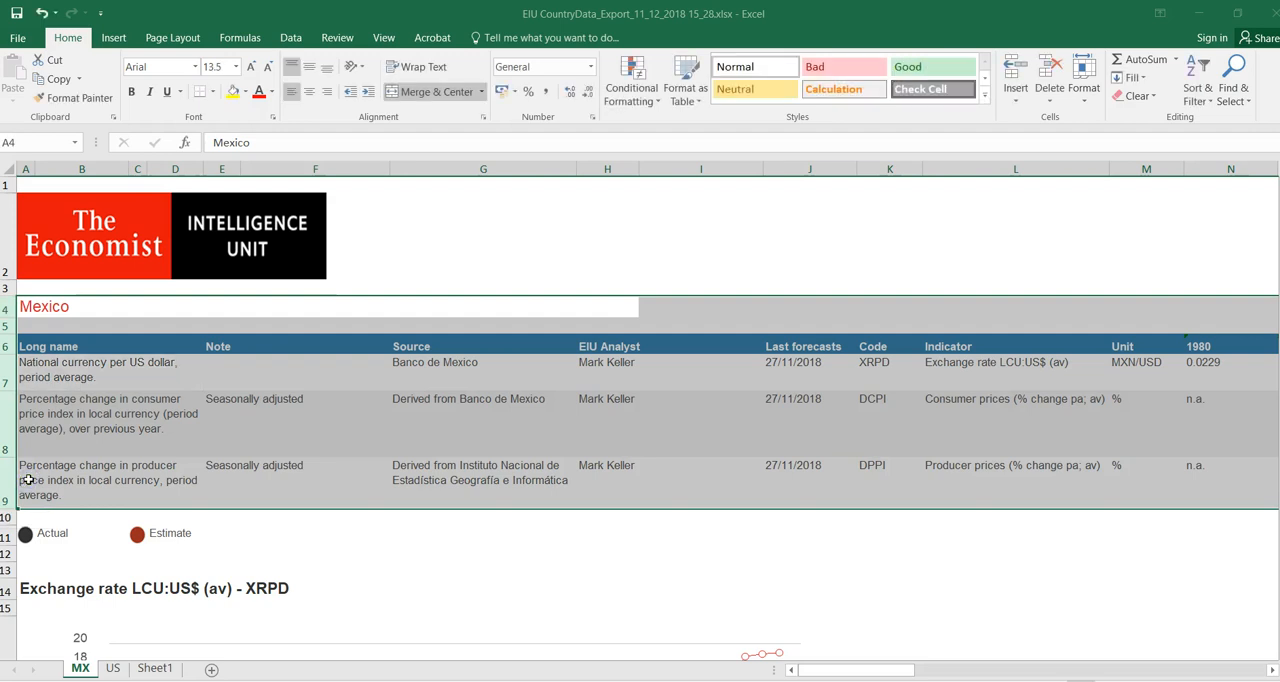
key(ctrl+c)
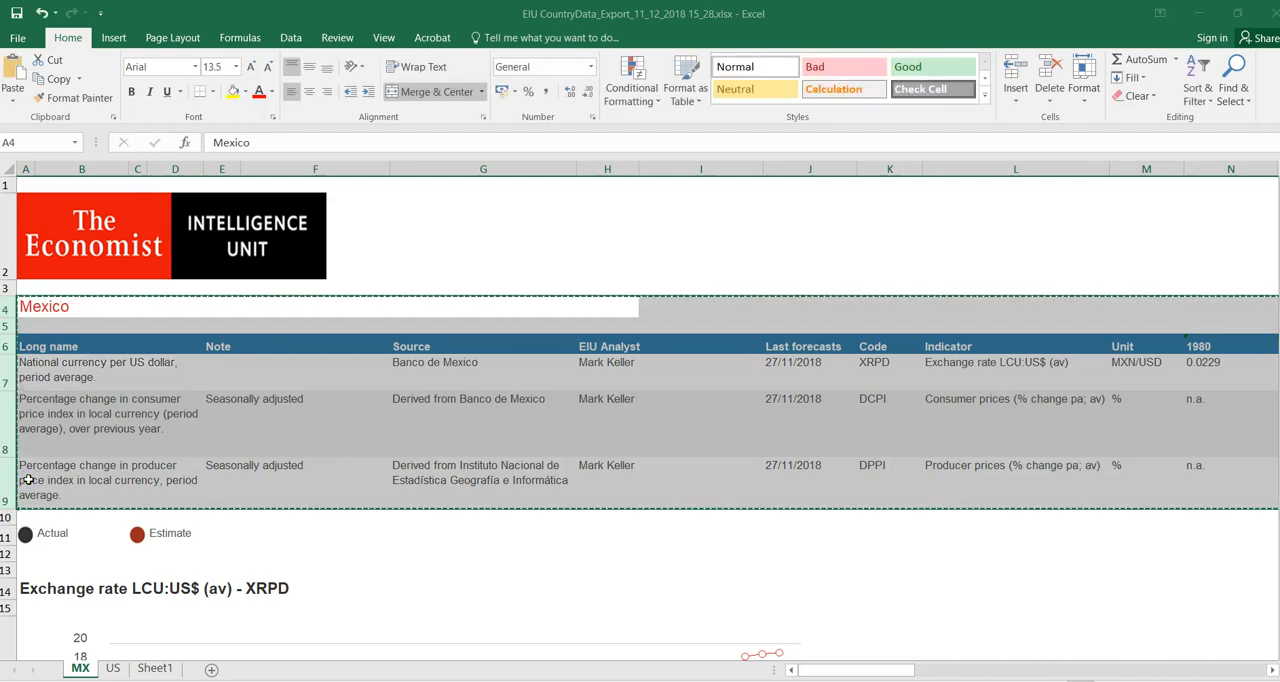
- Paste the copied Mexico data into Sheet1 from cell A6 as transposed values
click(155, 670)
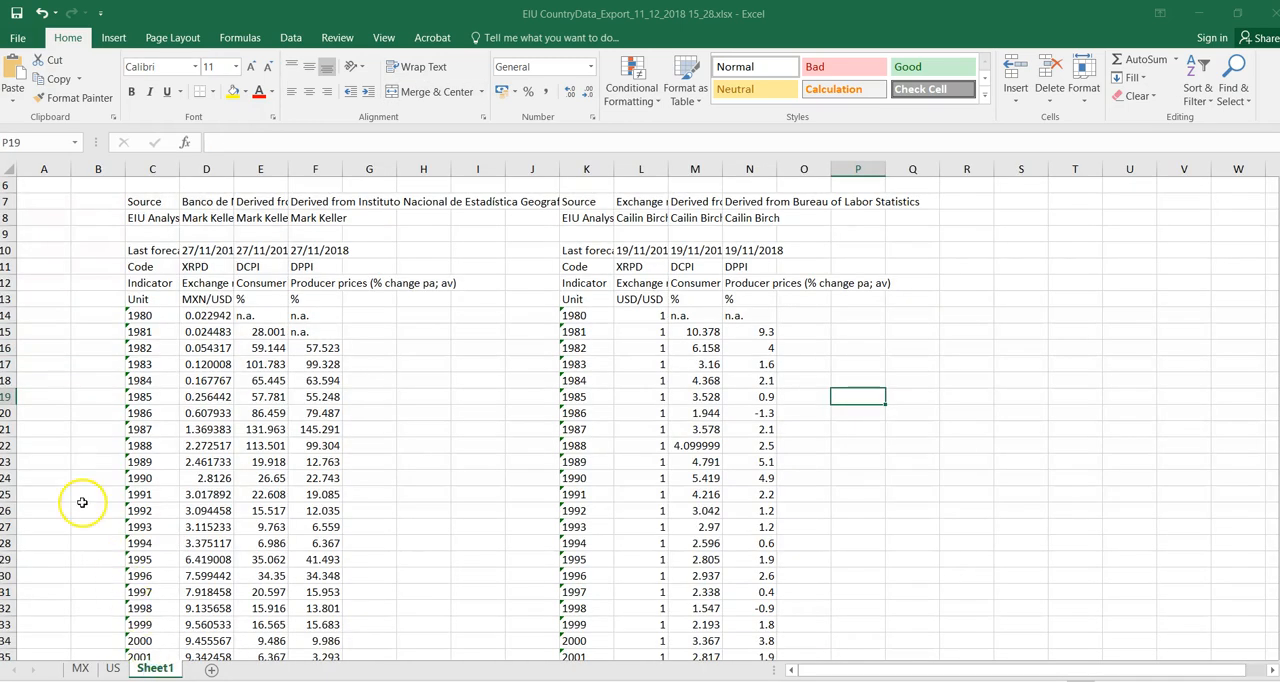
click(48, 186)
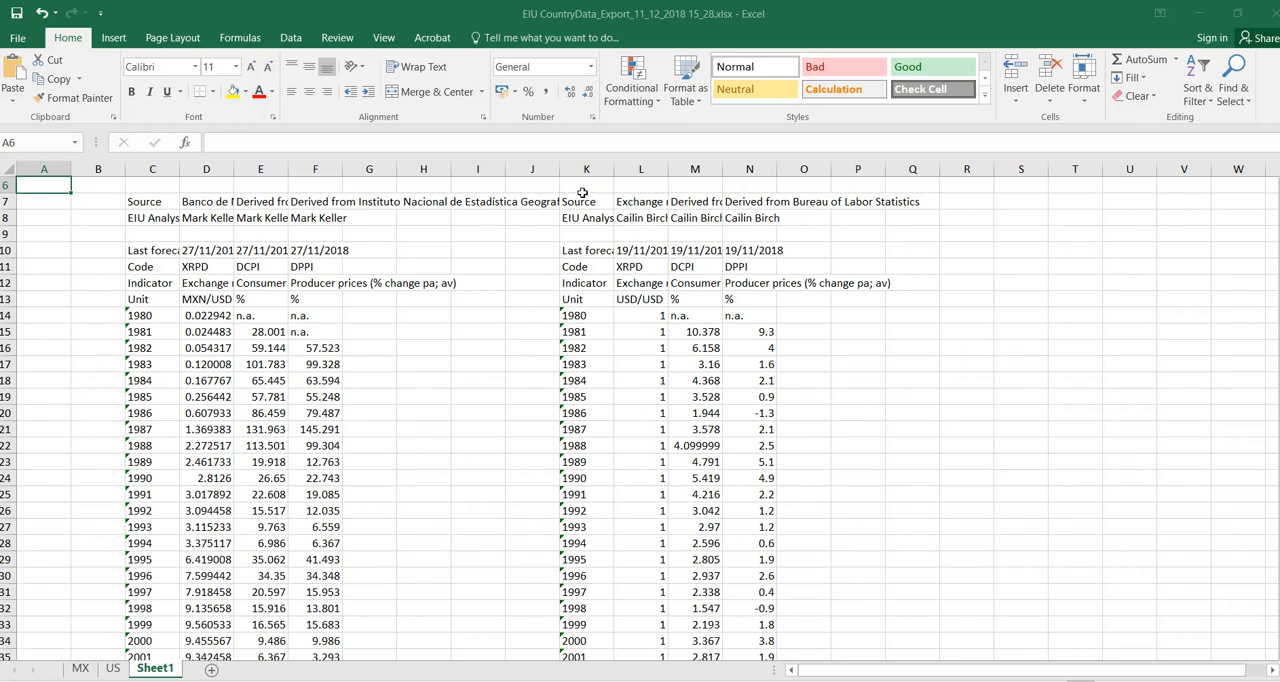
click(11, 103)
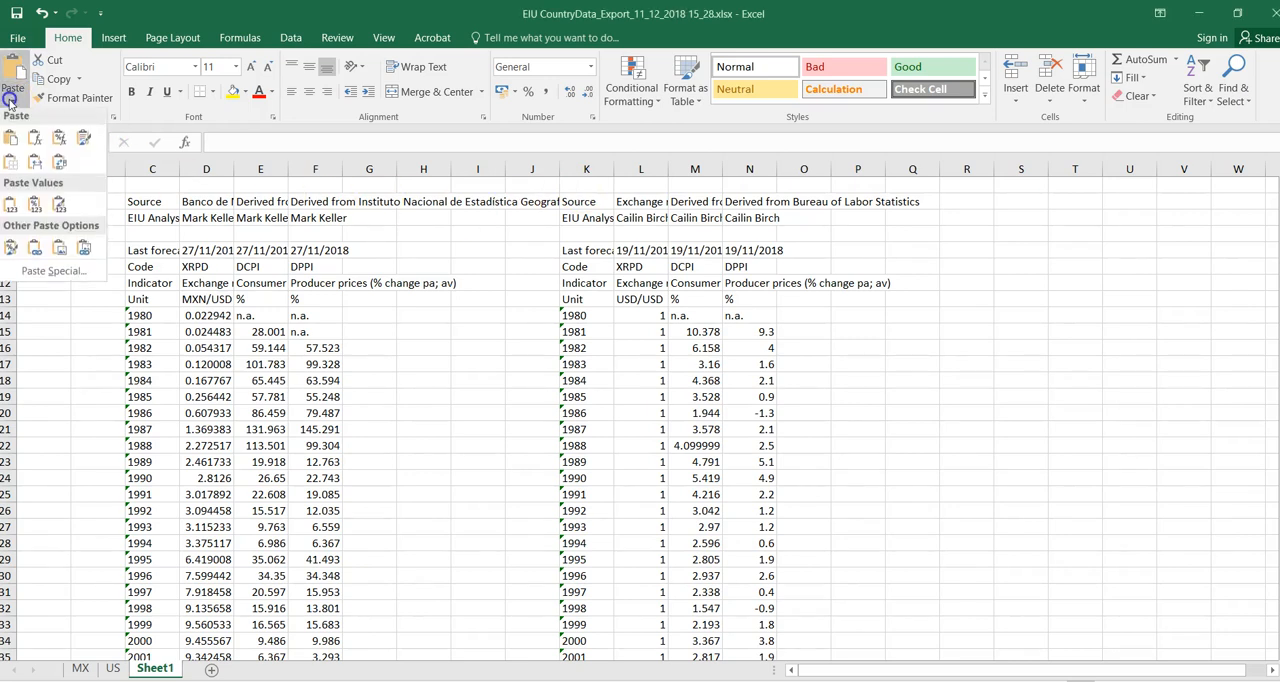
click(52, 272)
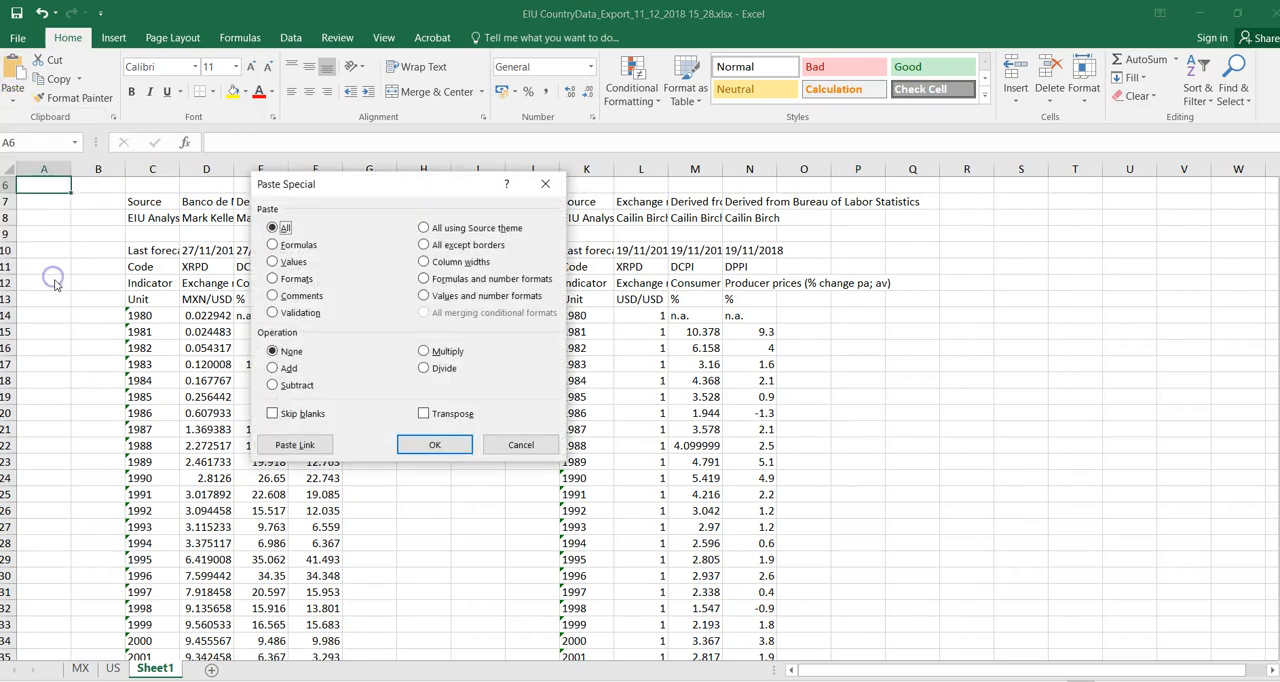
click(272, 261)
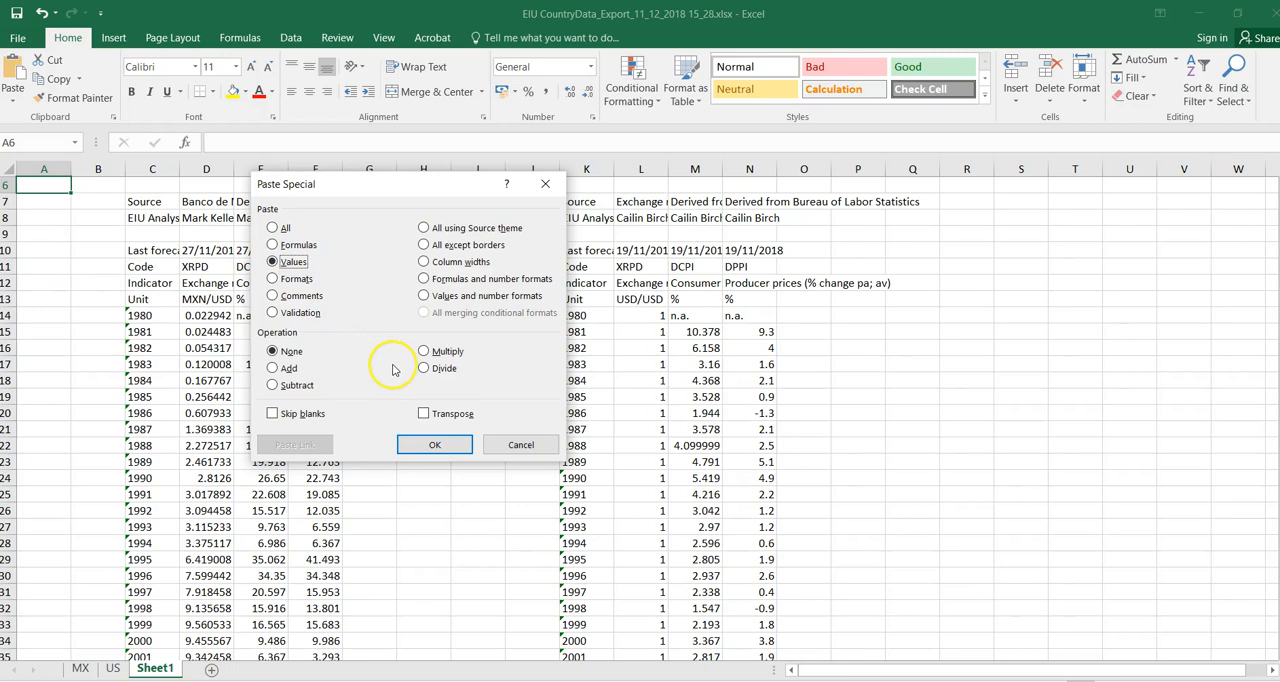
click(424, 414)
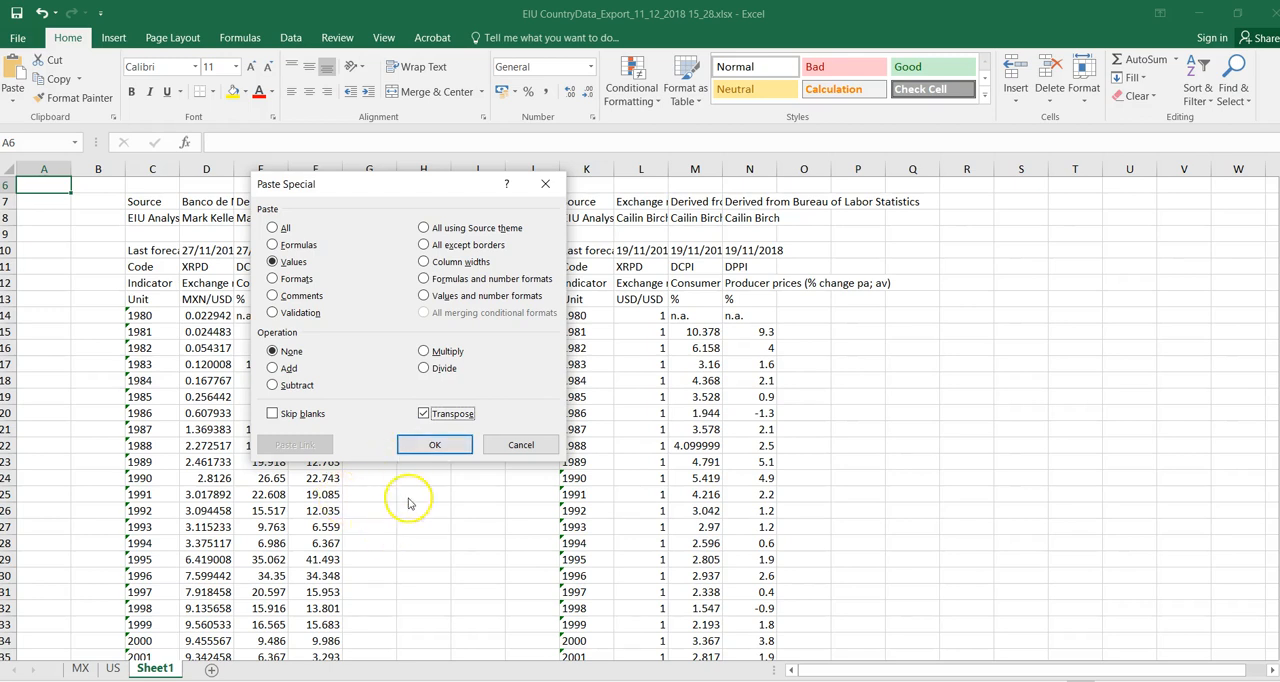
click(440, 447)
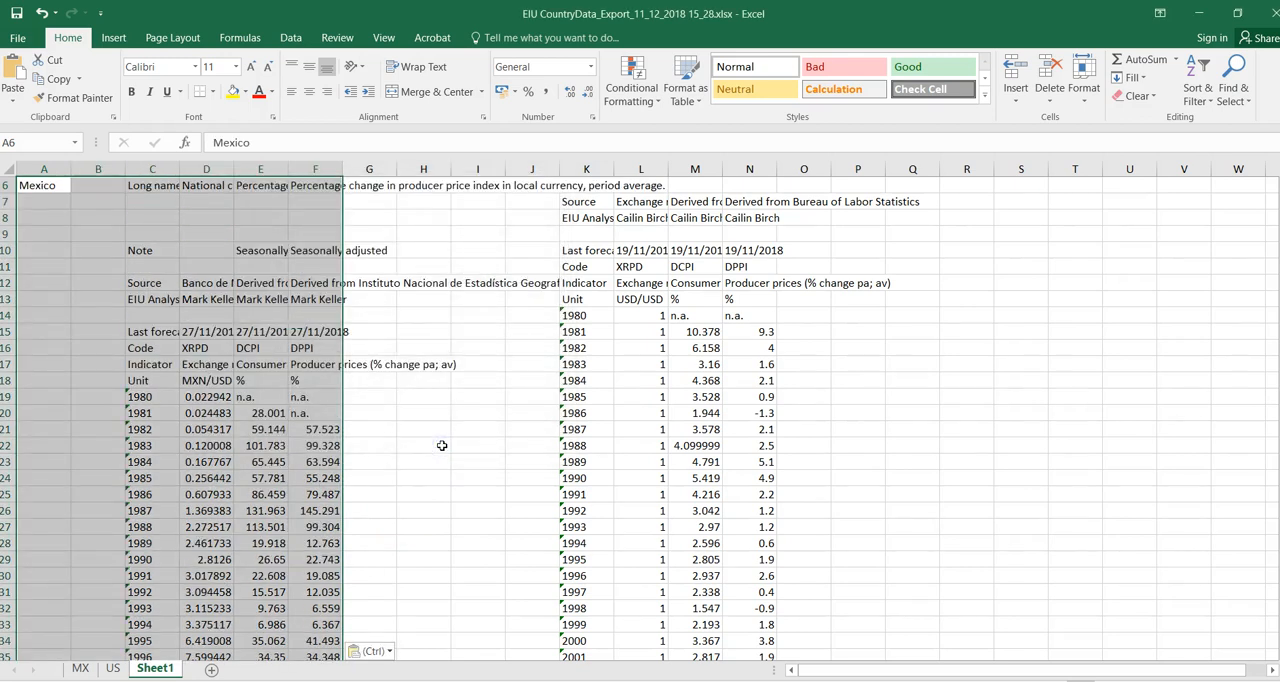
click(442, 445)
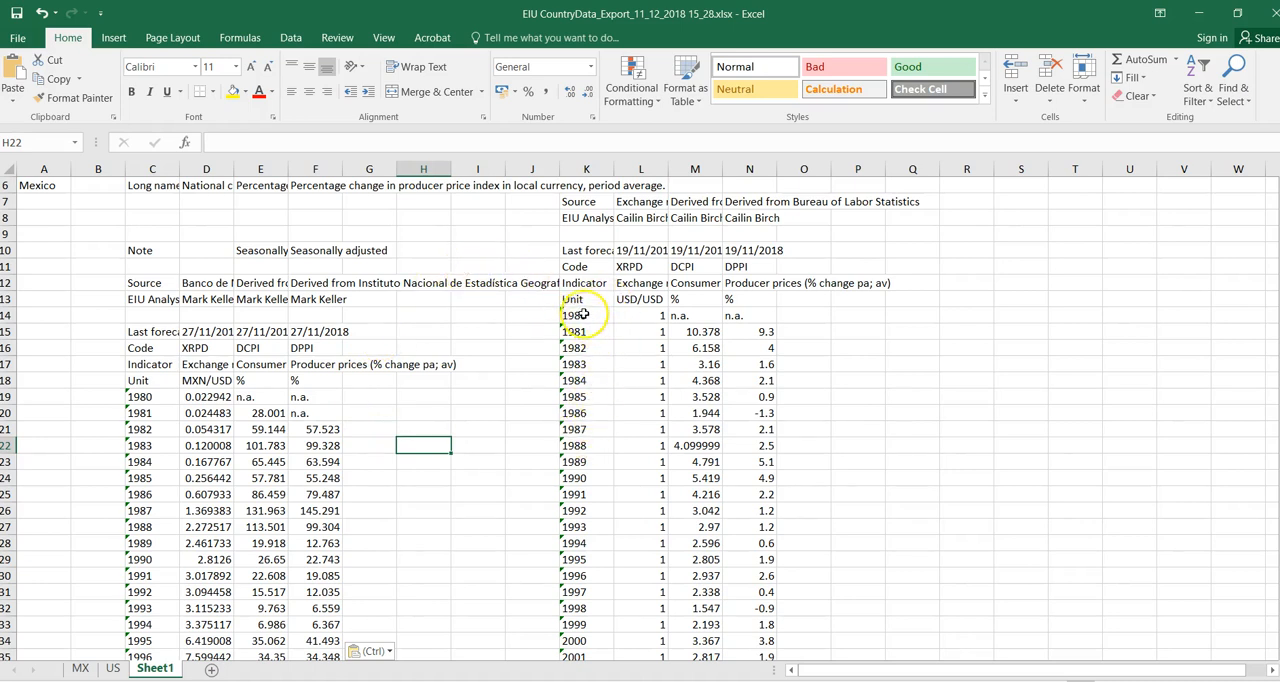
- Move the US unit and yearly data block down to start at K18, and rename both tables' percentage headers CPI% and PPI%
drag(576, 300, 689, 656)
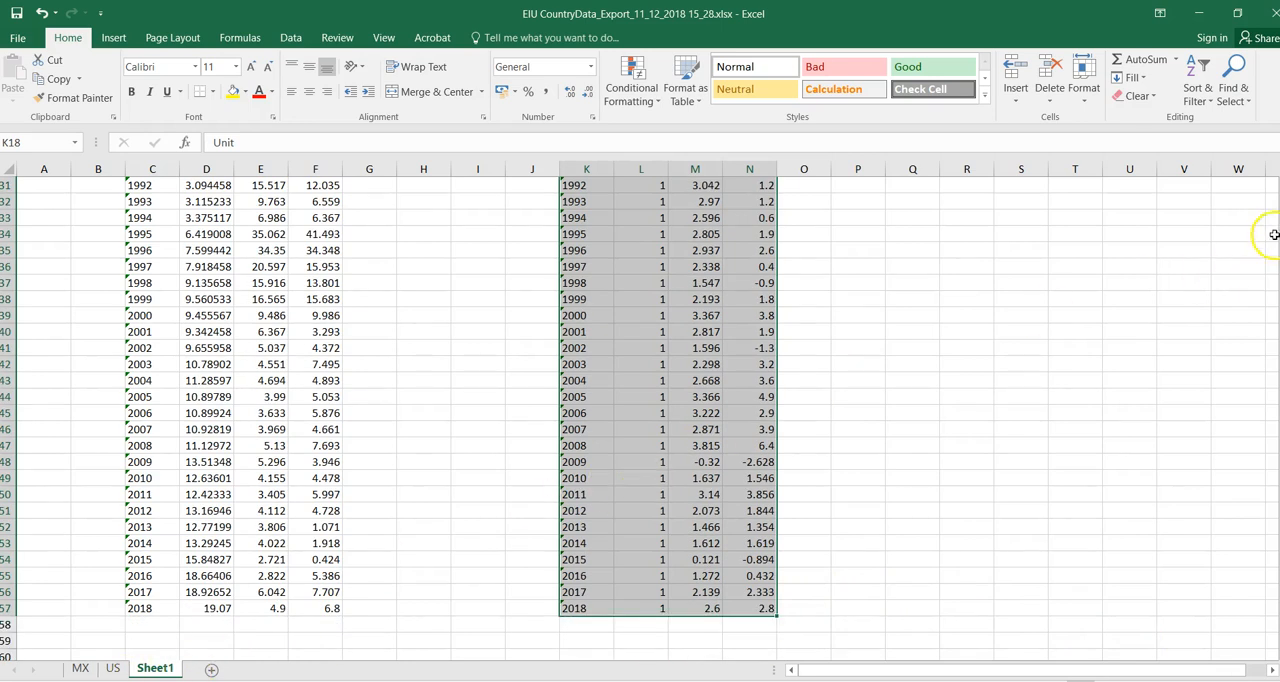
scroll(640, 420, up, 6)
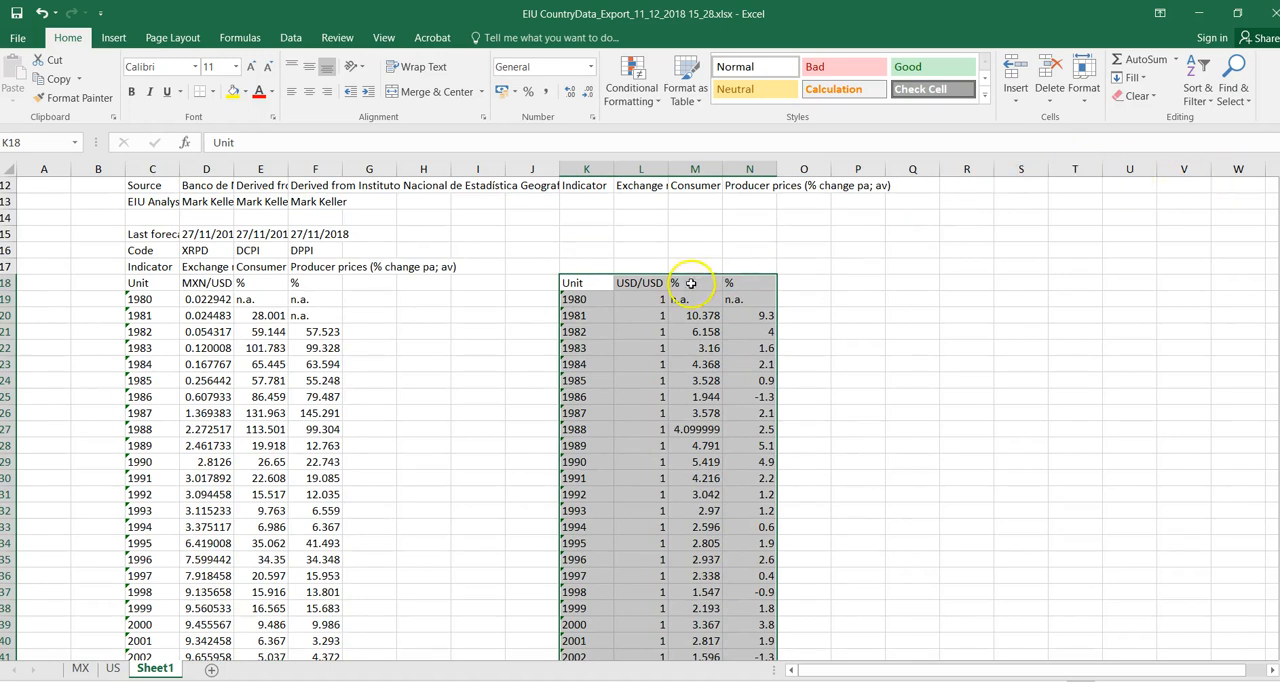
click(258, 283)
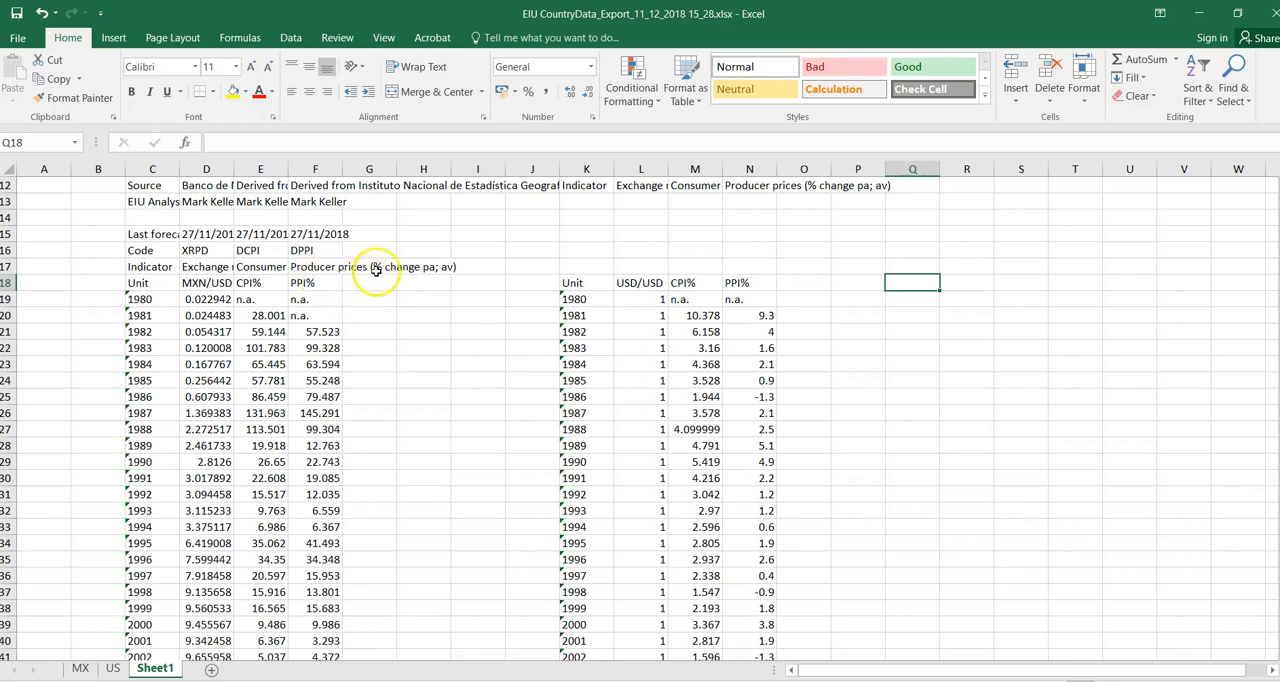
click(470, 277)
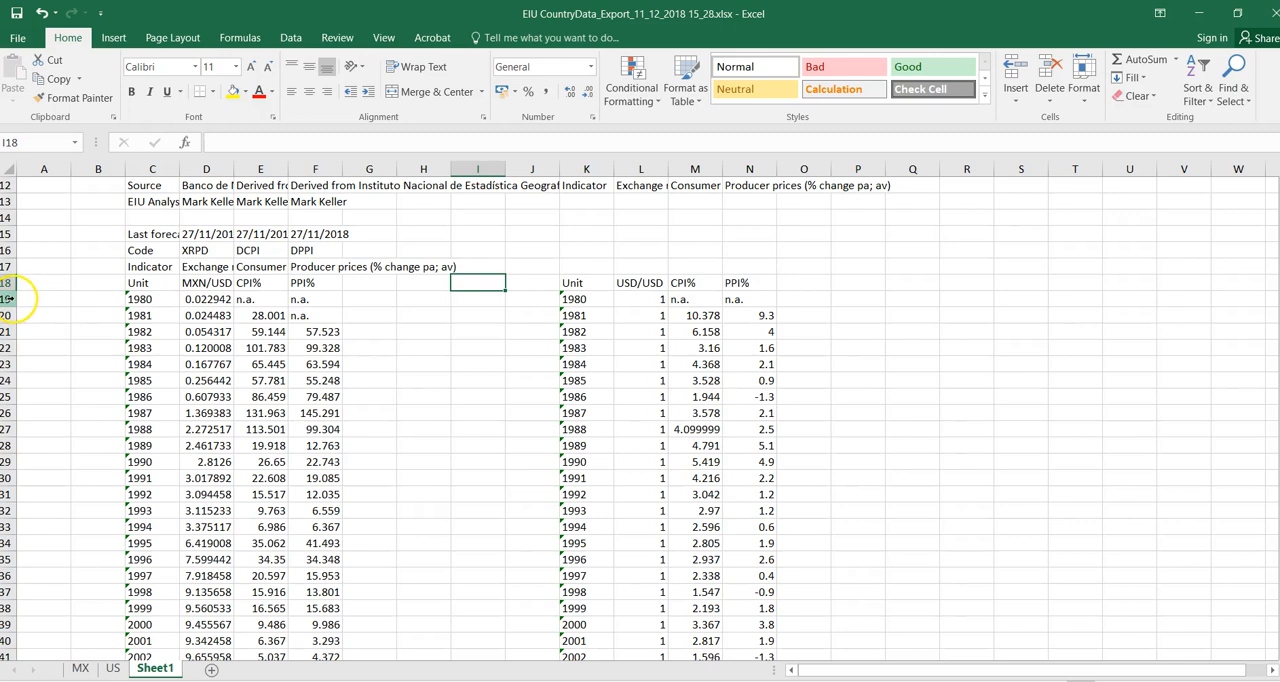
- Delete rows 19 and 20, which hold the 1980 and 1981 data
drag(8, 298, 11, 317)
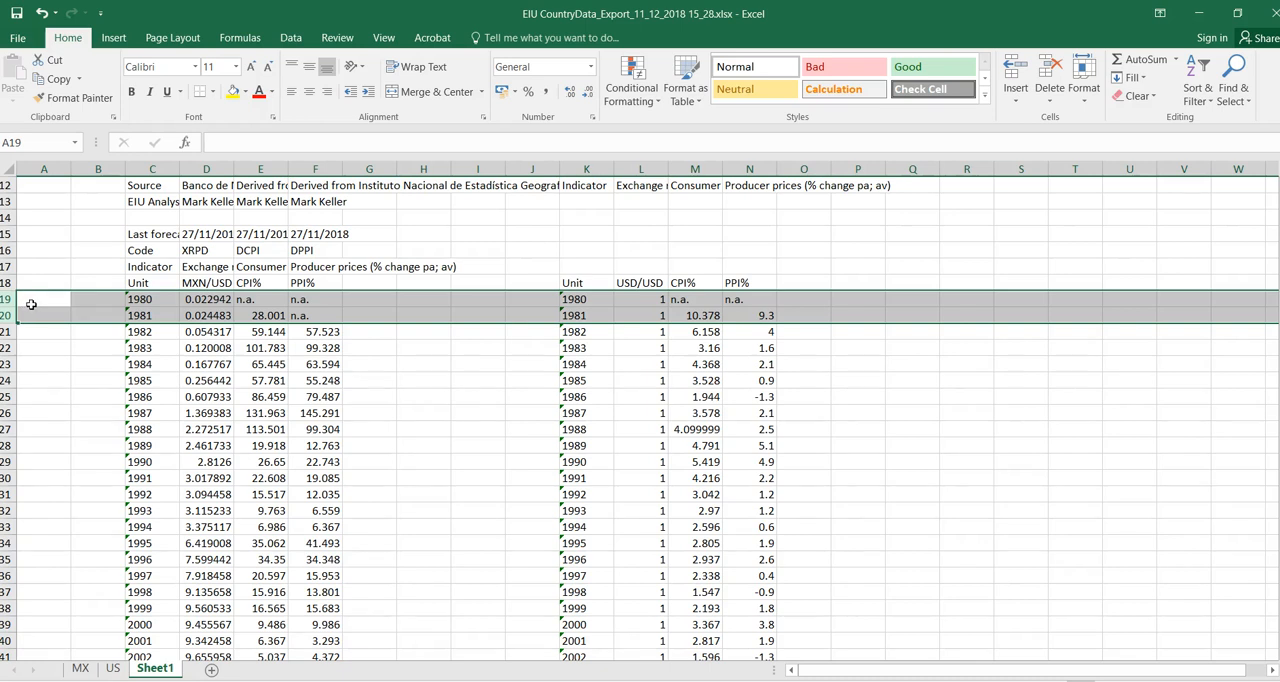
right_click(31, 304)
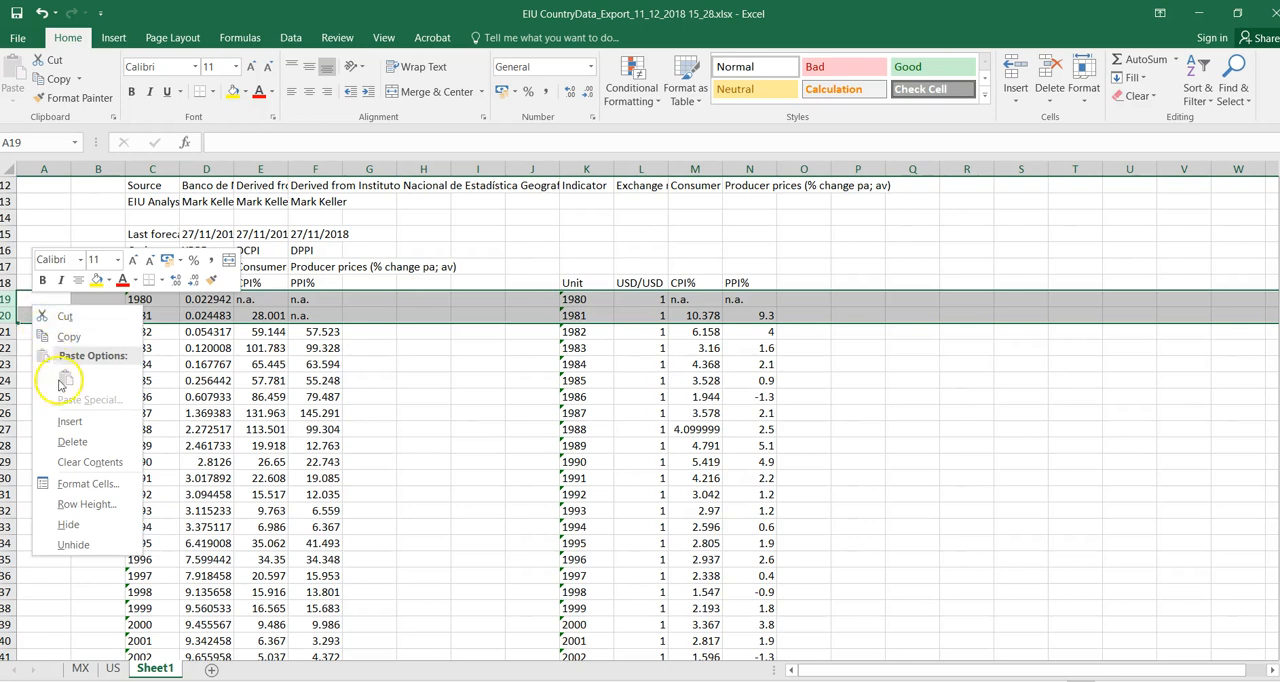
click(82, 440)
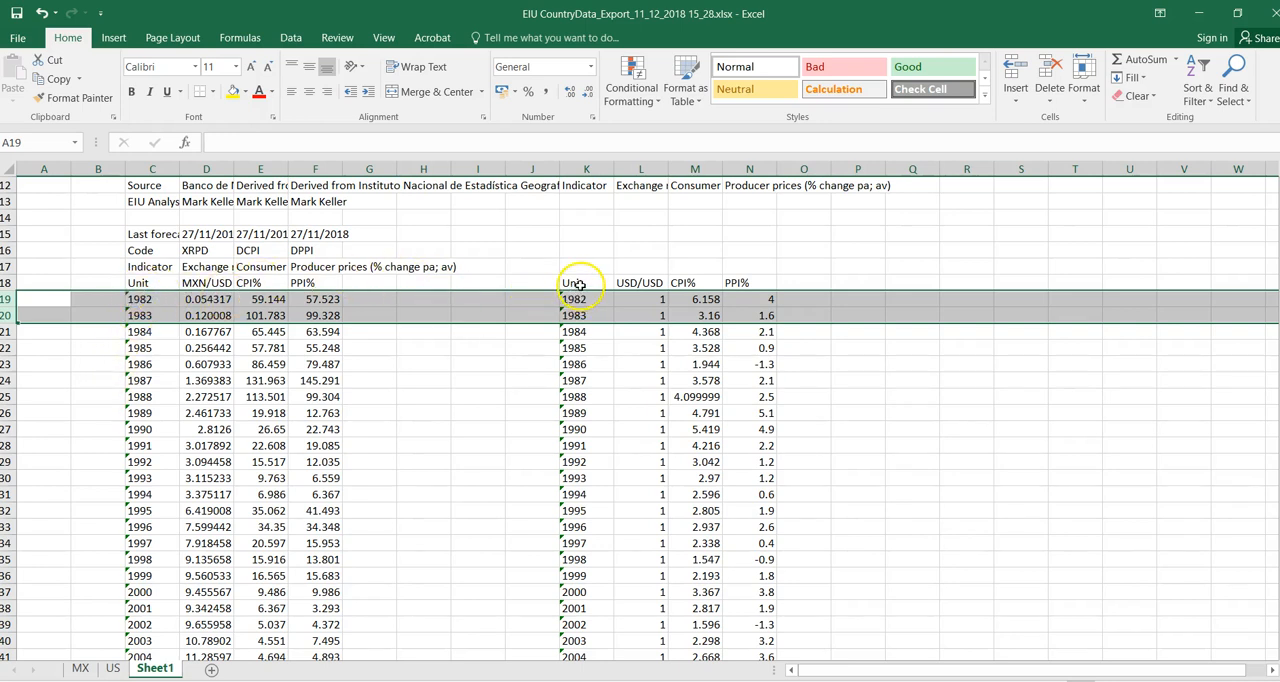
- Delete the empty columns G through J between the Mexico and US tables
click(387, 163)
drag(389, 163, 511, 162)
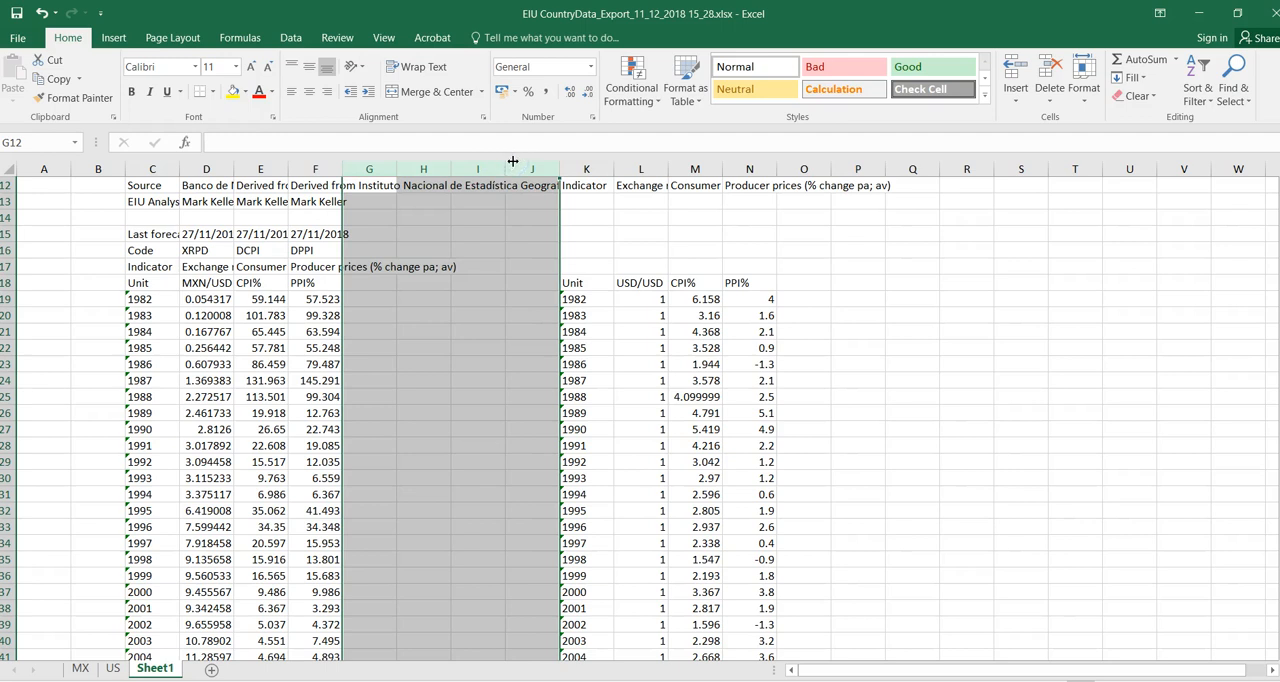
right_click(478, 212)
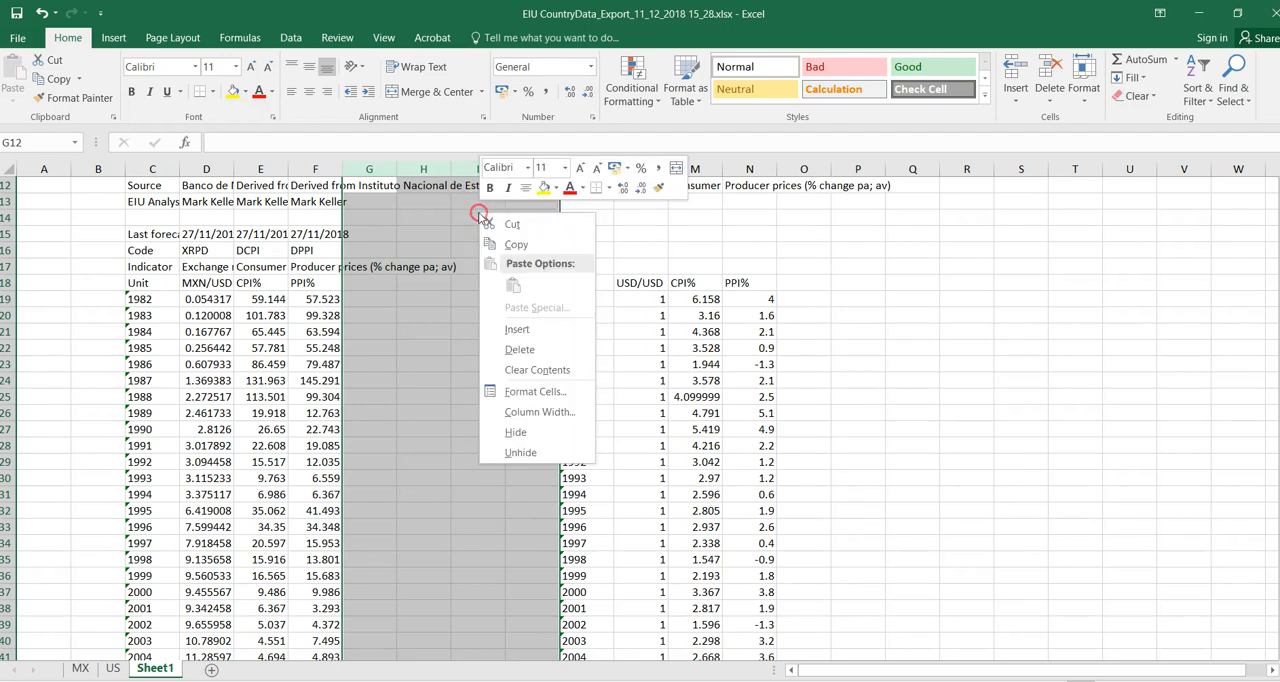
click(500, 352)
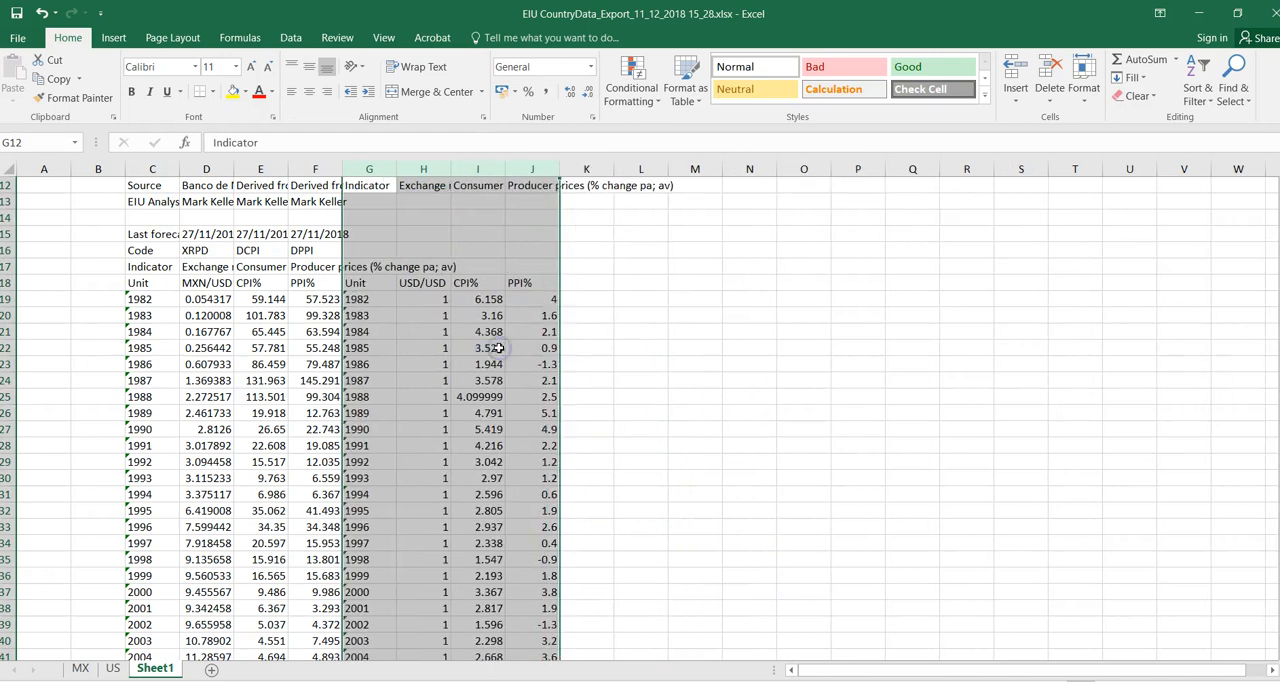
- Rename the US inflation headers in I18 and J18 as CPI%US and PPI%US
click(470, 283)
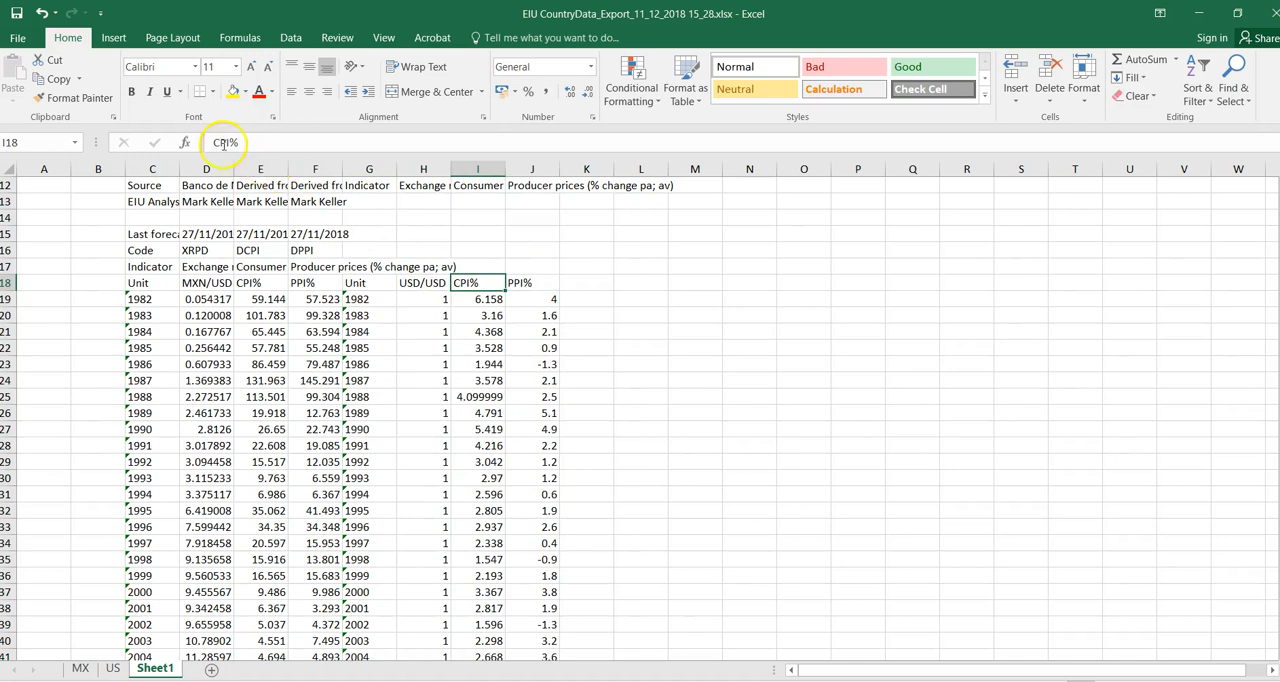
click(246, 143)
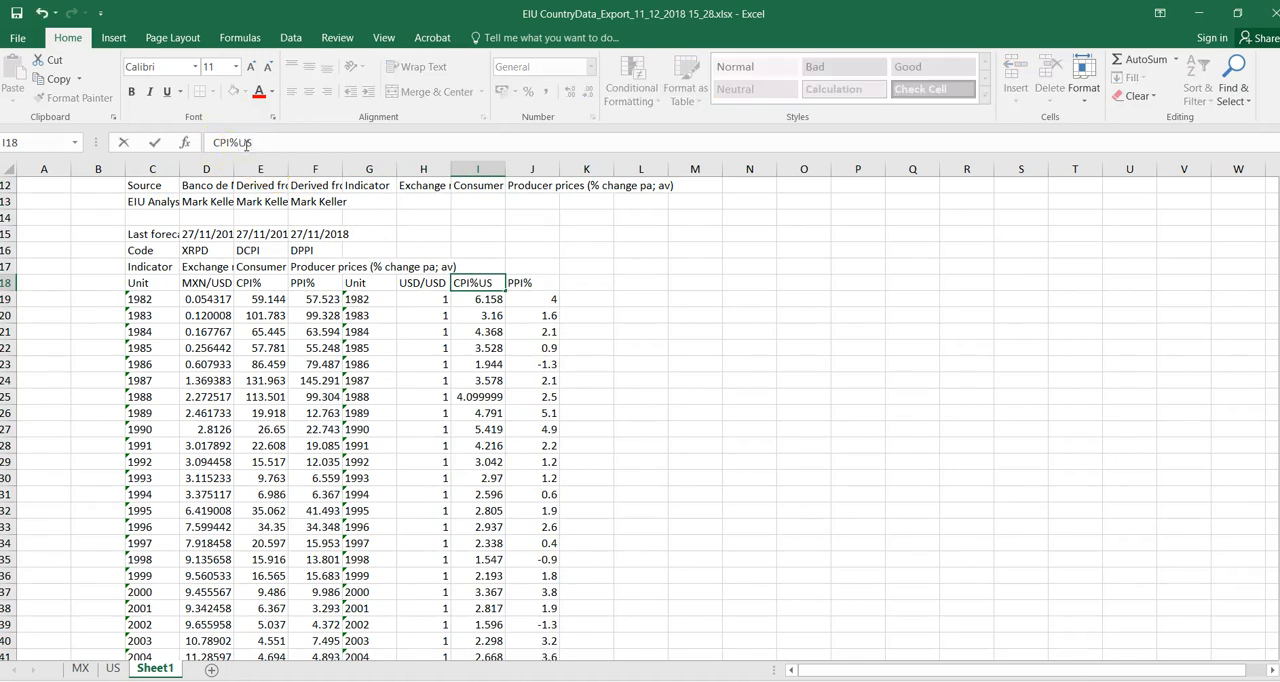
click(519, 286)
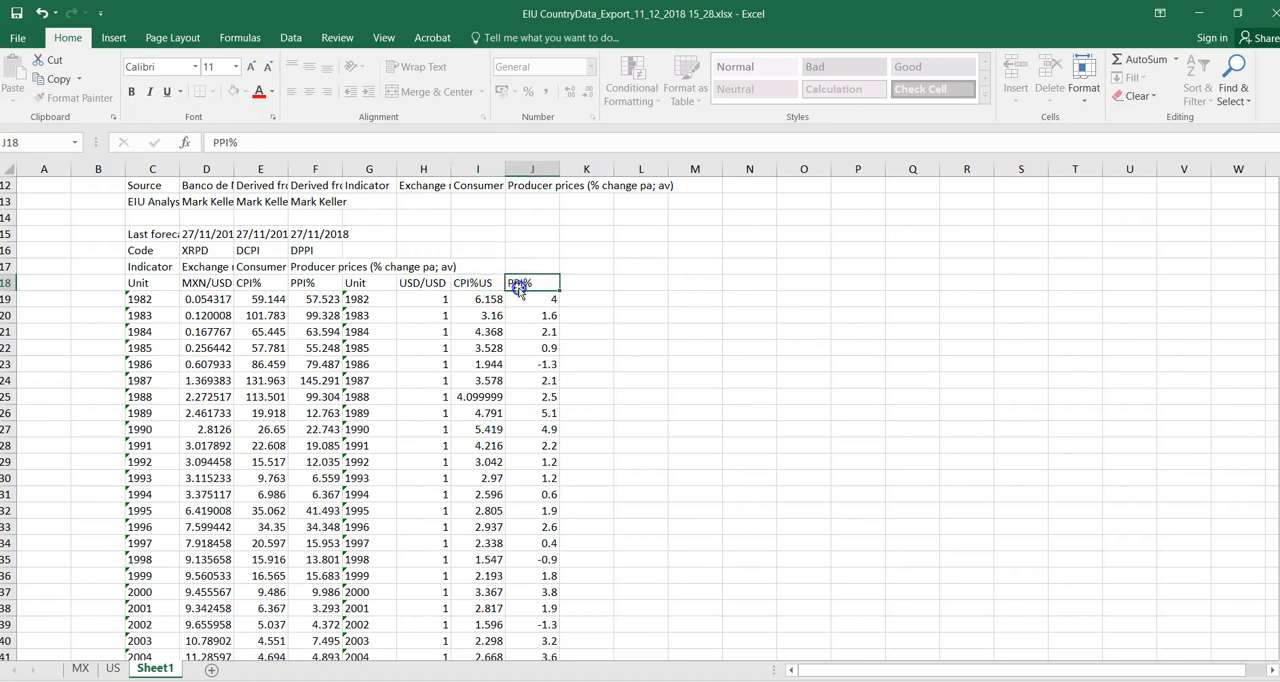
click(246, 143)
text(US)
click(310, 285)
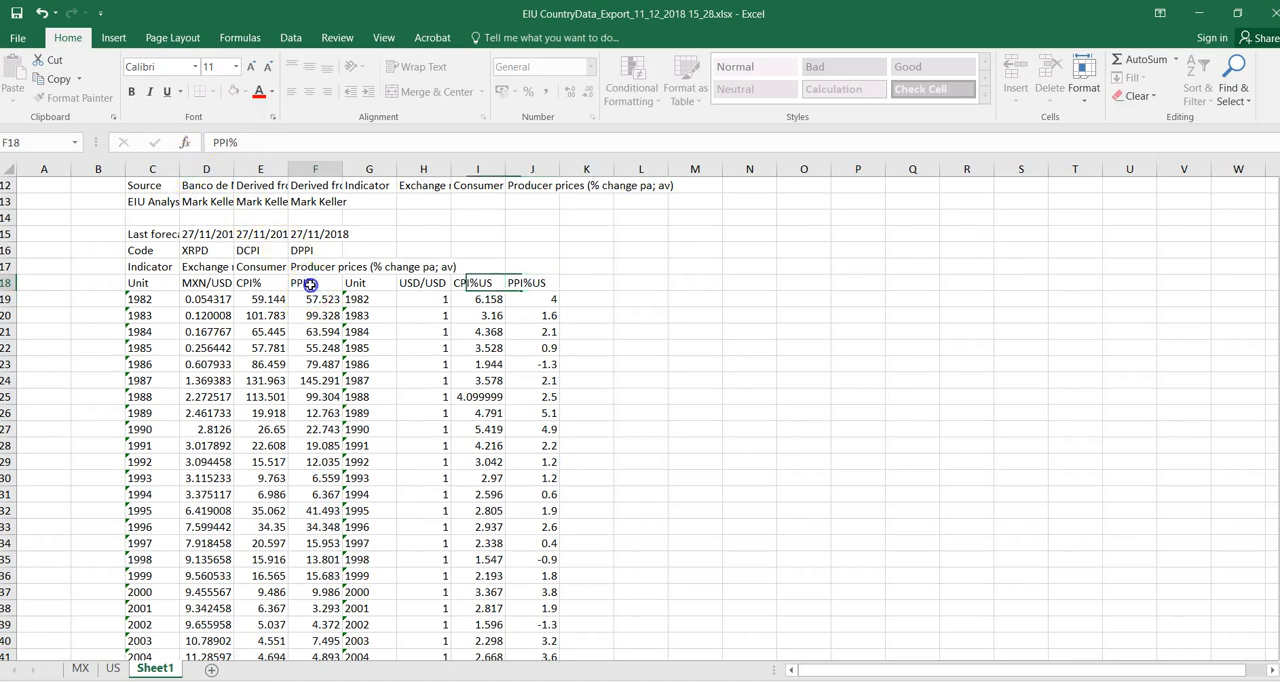
click(242, 143)
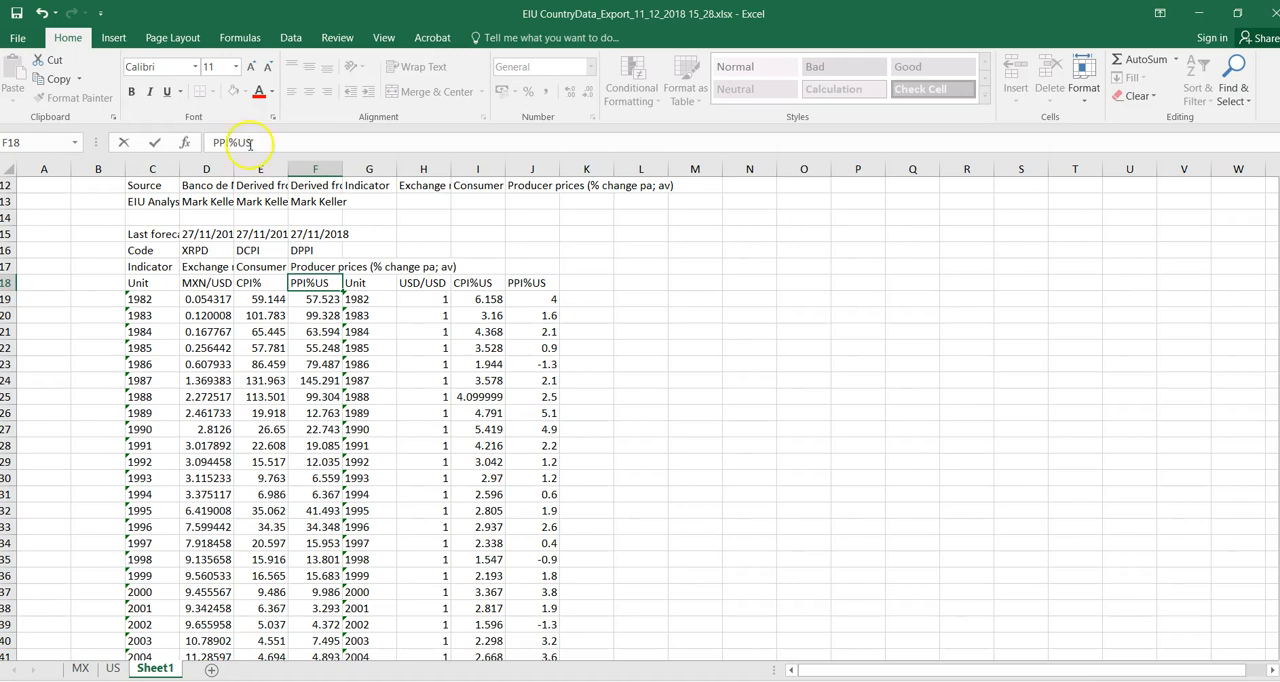
click(263, 281)
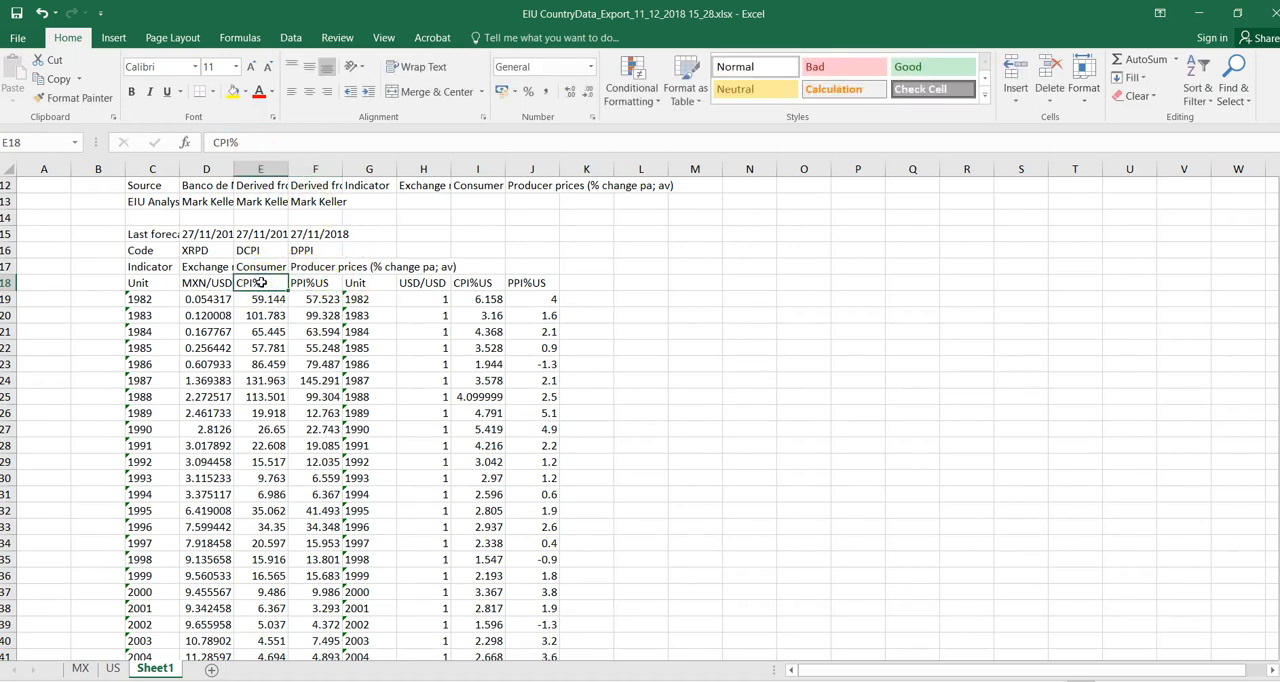
- Rename the Mexico inflation headers as PPI%MEX in F18 and CPI%MEX in E18
click(308, 281)
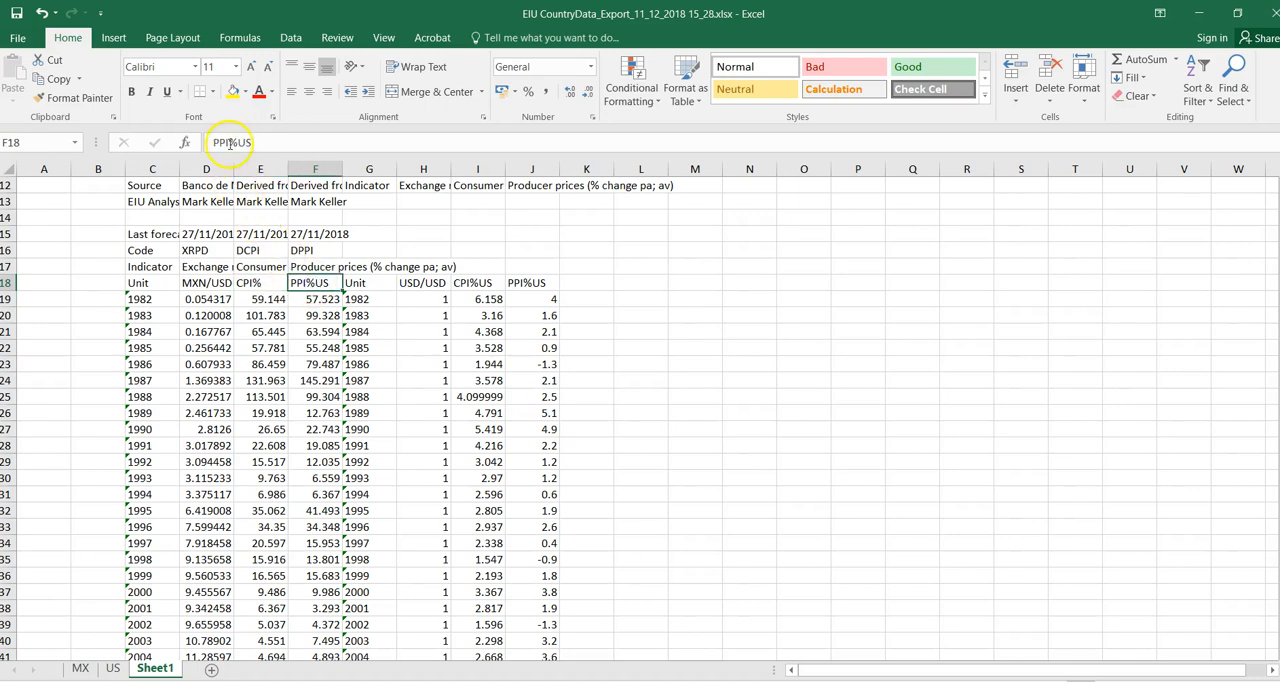
click(245, 143)
text(MEX)
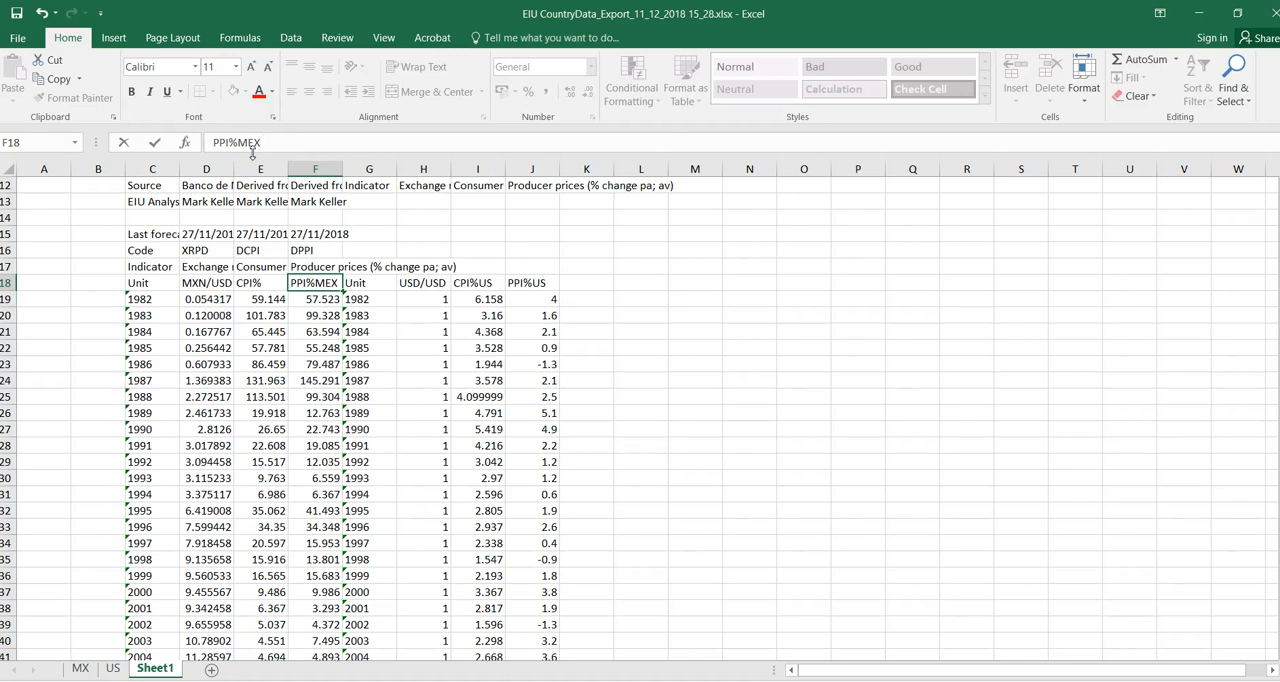
click(248, 283)
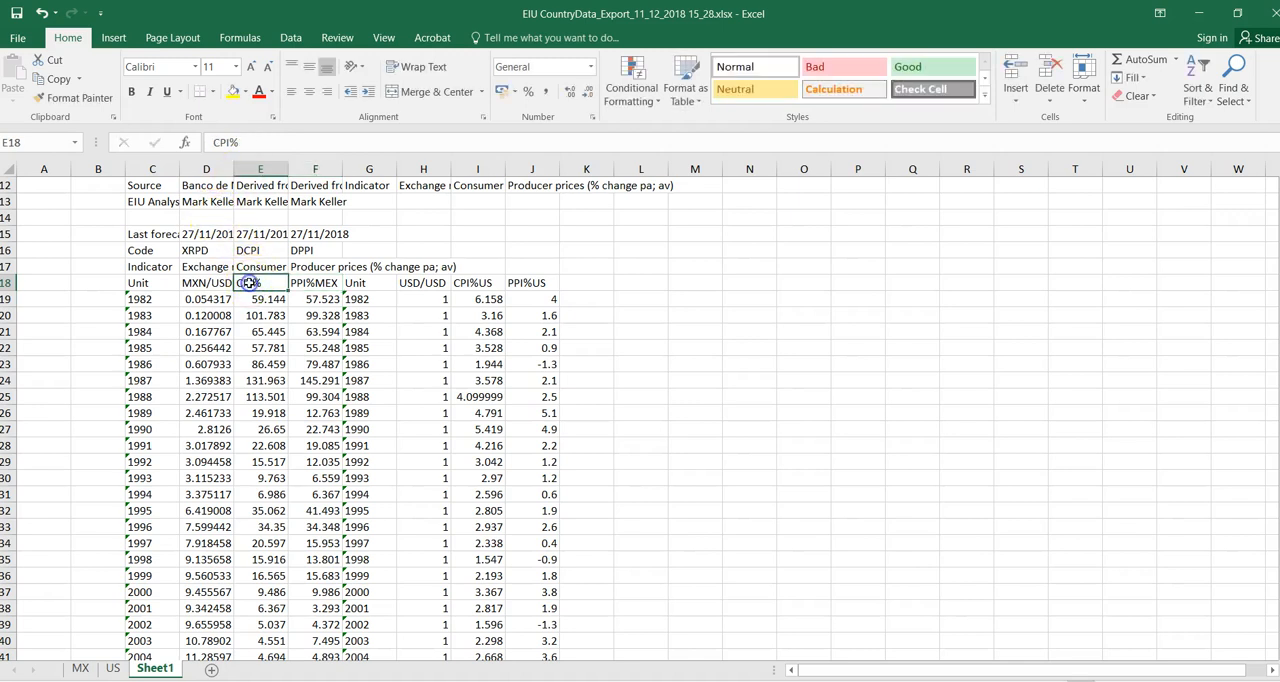
click(241, 143)
text(M)
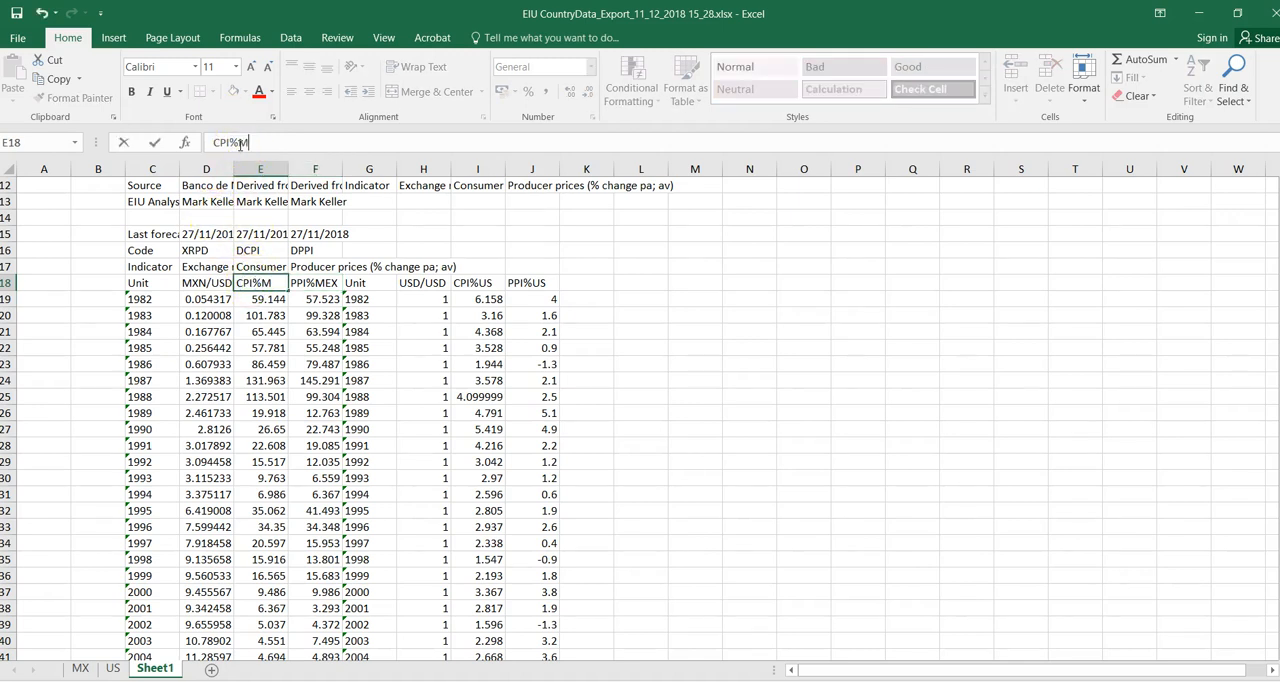
text(EX)
click(420, 233)
- Copy the combined table C18:J55, headers included, and paste it into the empty Minitab worksheet from the name cell of column C1
drag(160, 285, 514, 623)
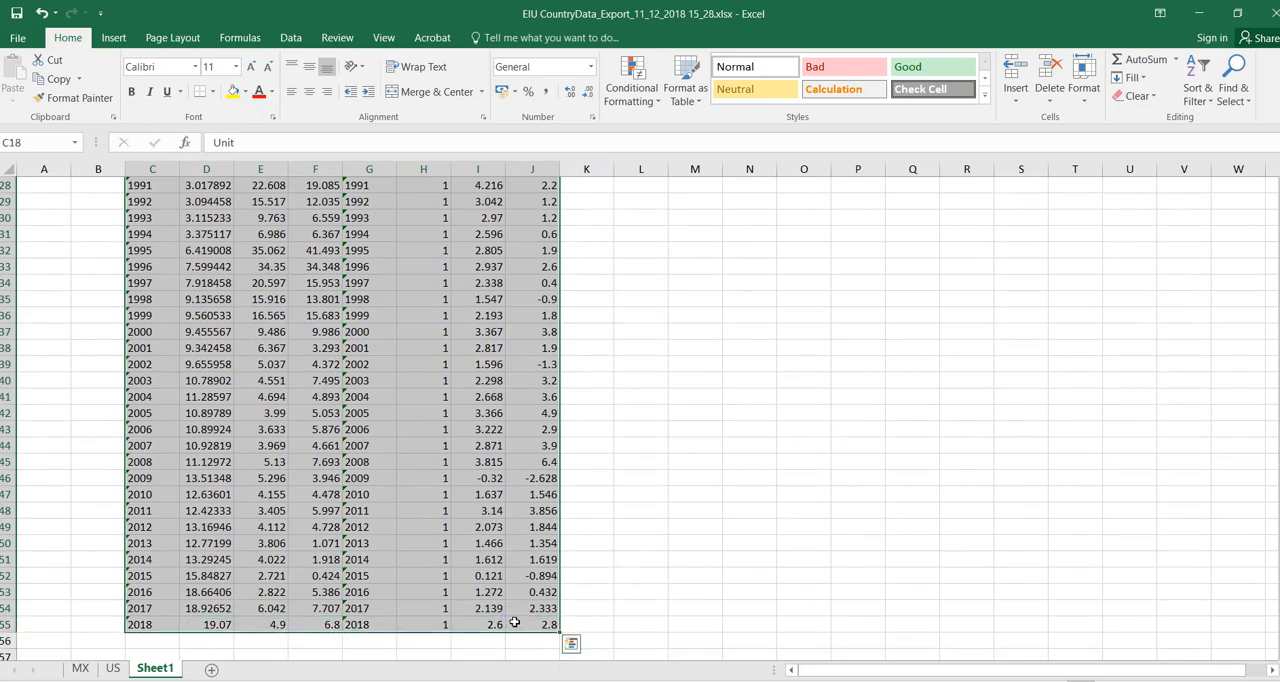
key(ctrl+c)
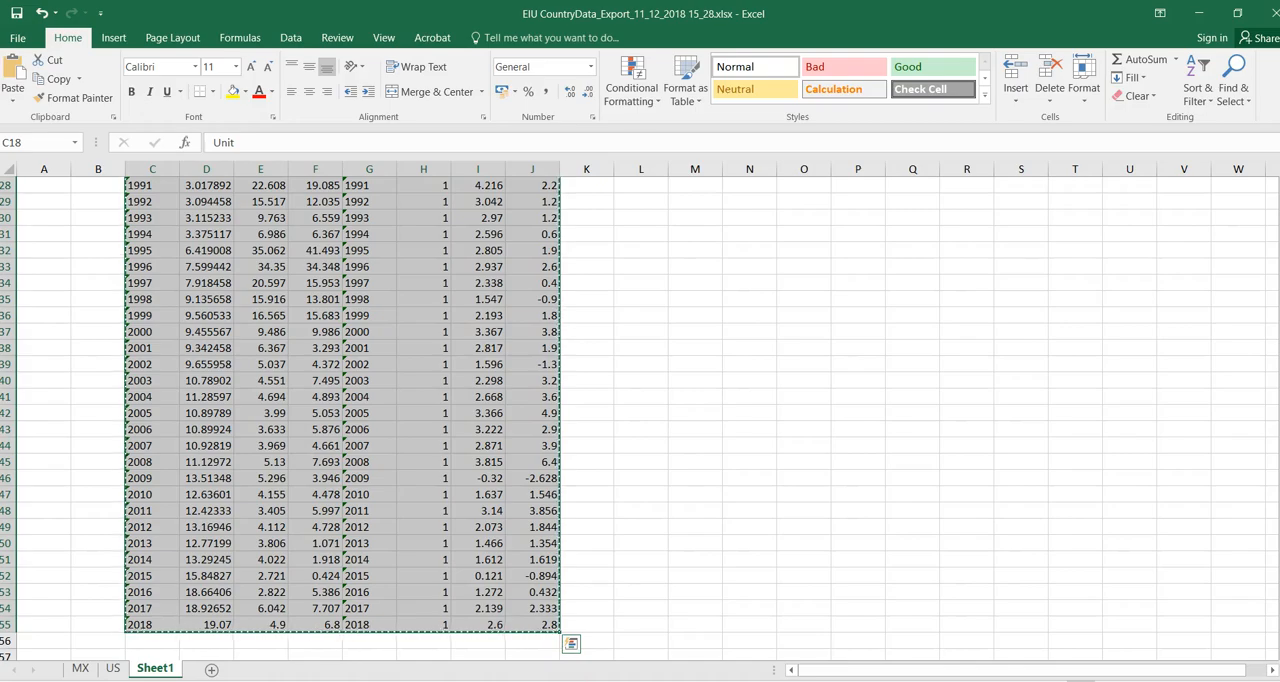
click(526, 681)
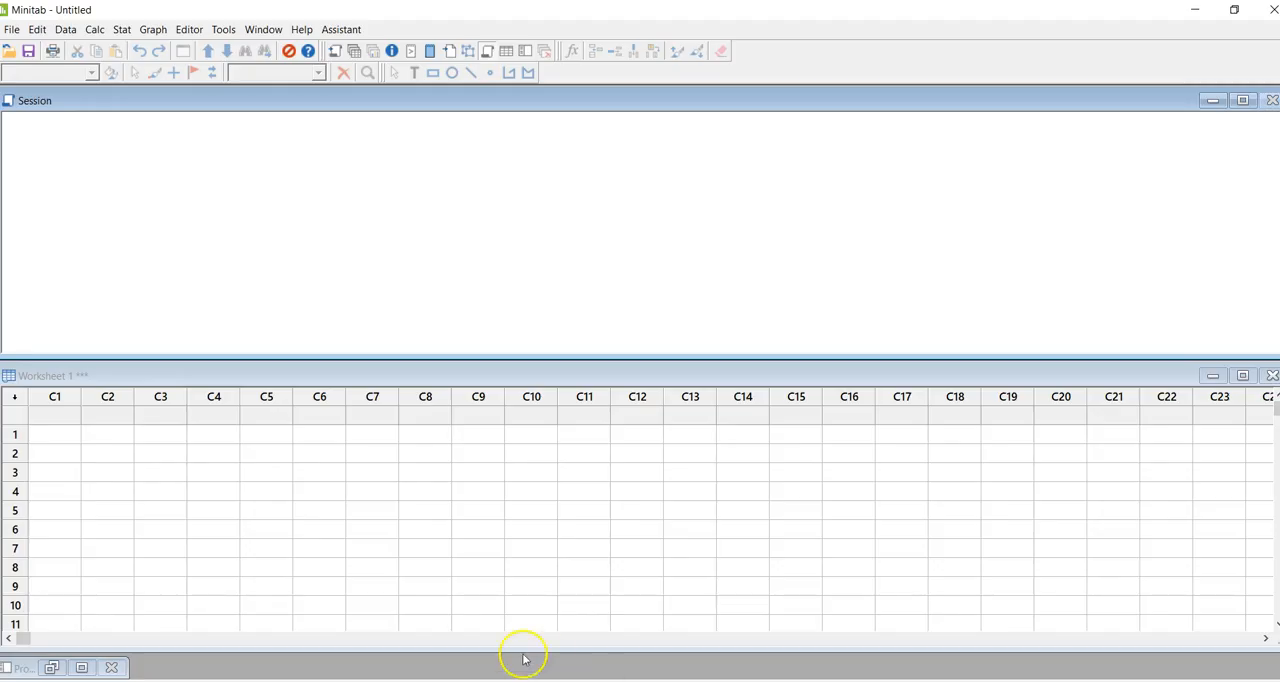
click(50, 416)
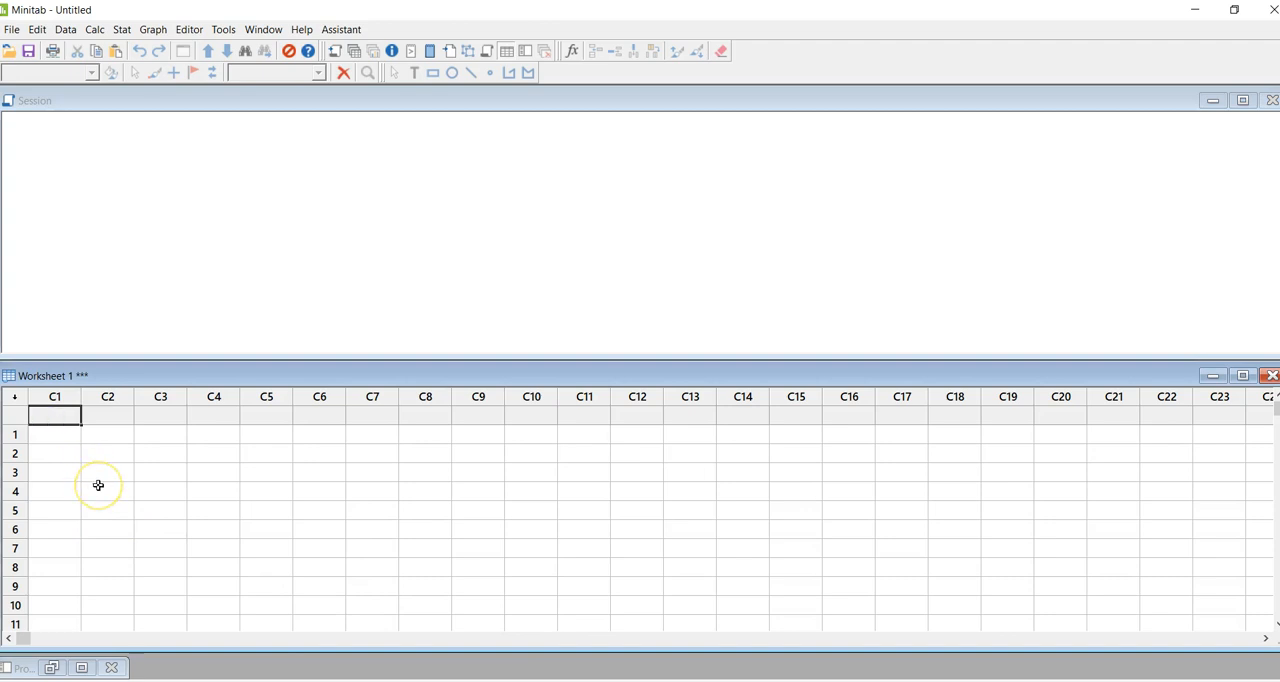
key(ctrl+v)
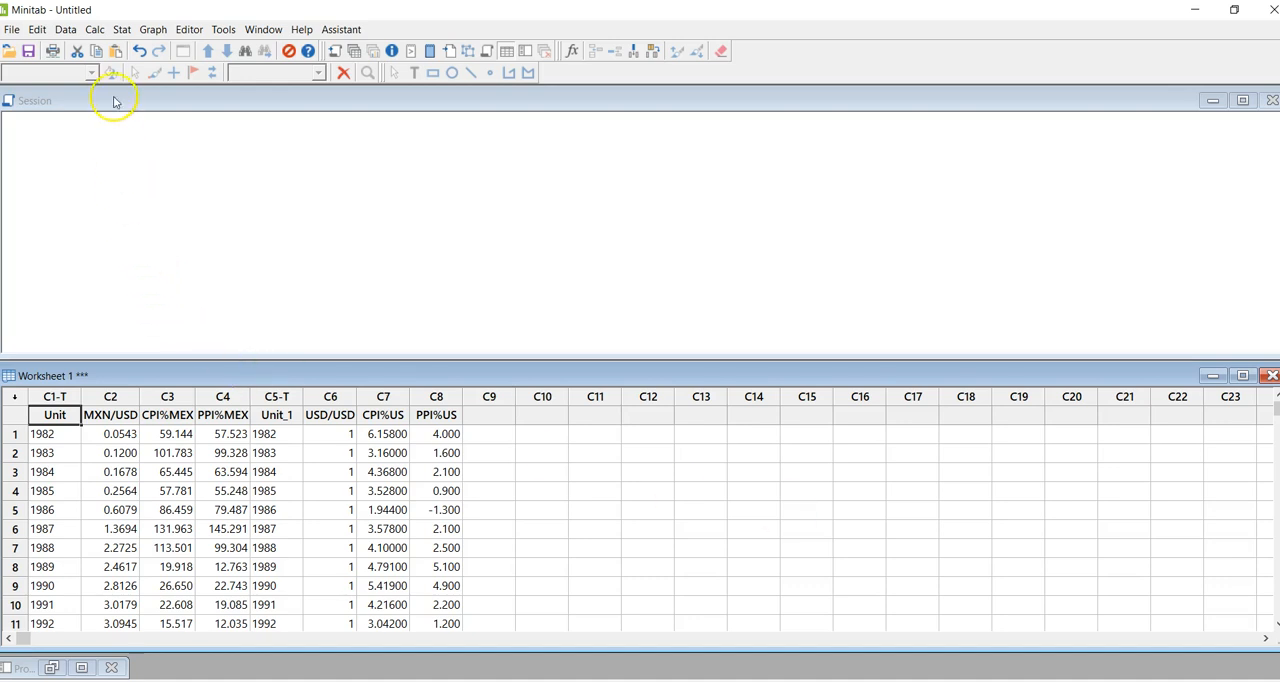
- Display descriptive statistics for all six numeric columns, MXN/USD, CPI%MEX, PPI%MEX, USD/USD, CPI%US and PPI%US
click(117, 35)
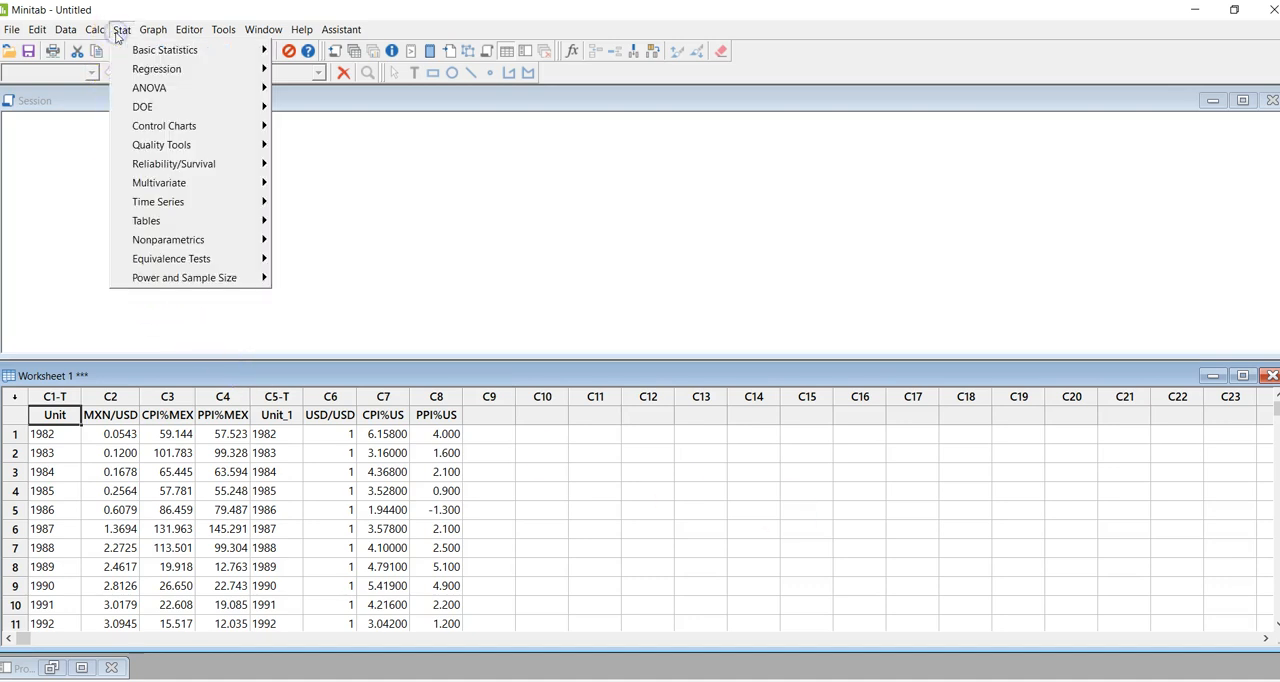
mouse_move(150, 50)
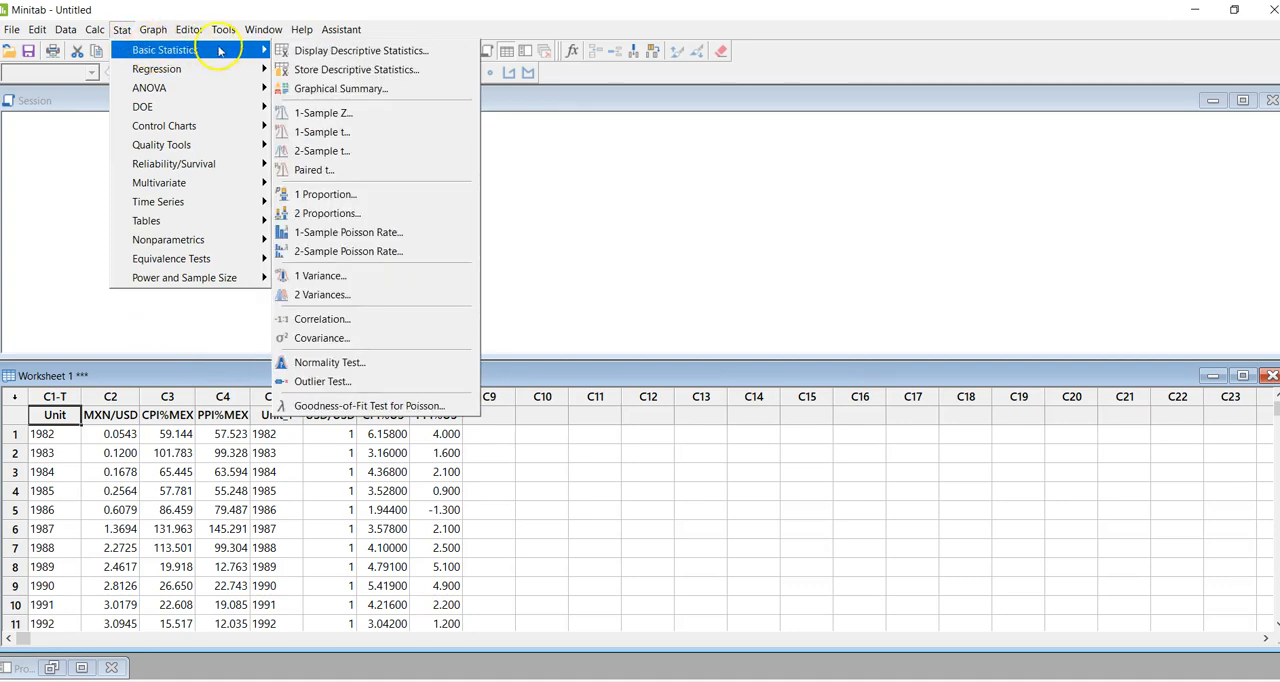
click(310, 52)
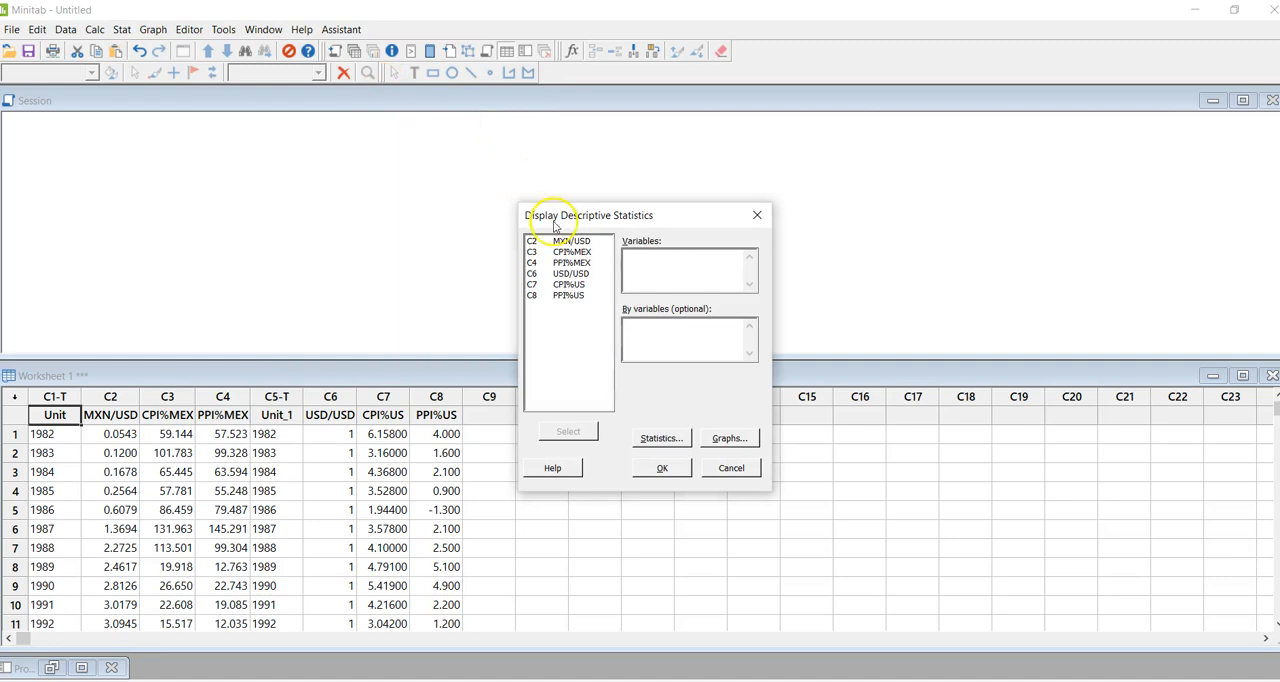
drag(553, 245, 553, 300)
click(568, 431)
click(656, 468)
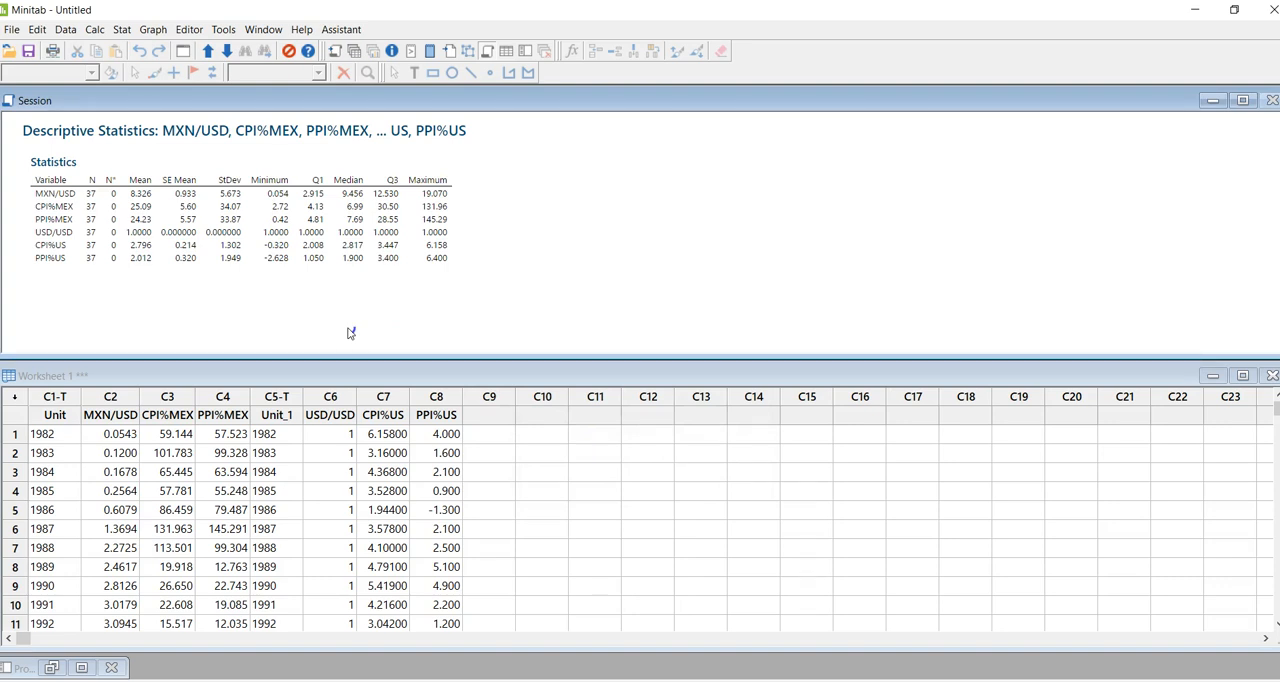
- Copy the descriptive statistics output and paste it into a new blank Word document
mouse_move(456, 128)
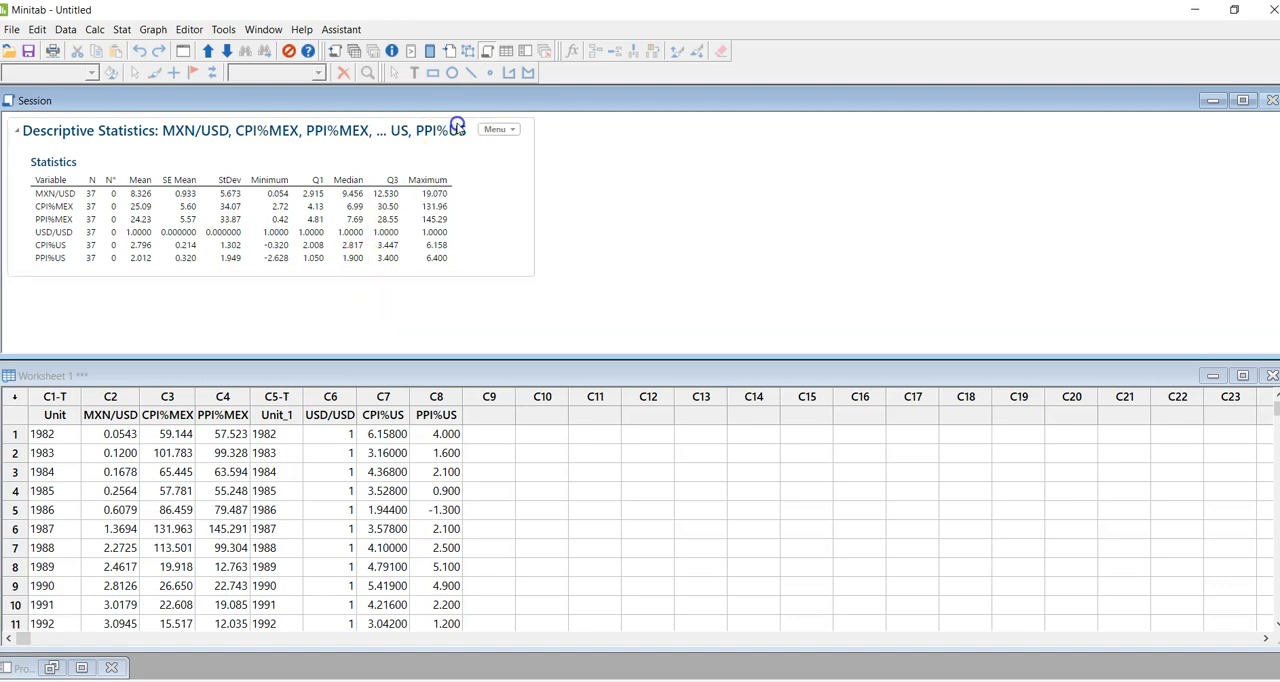
click(511, 131)
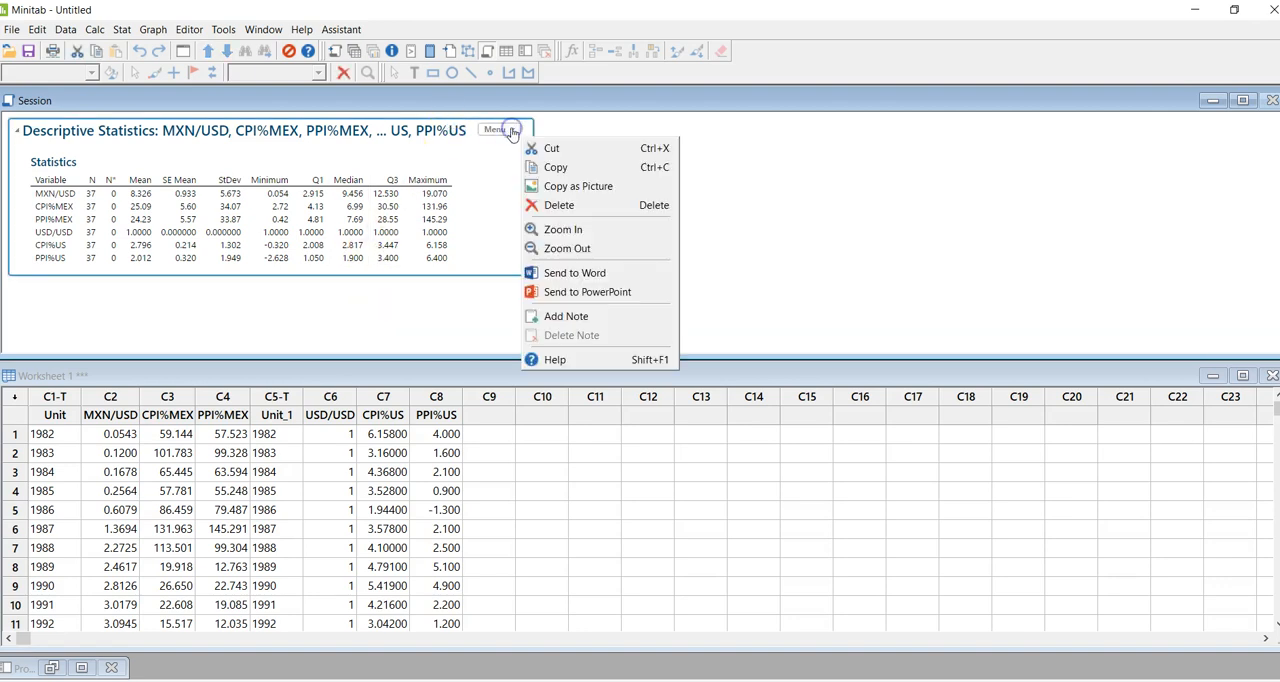
click(554, 167)
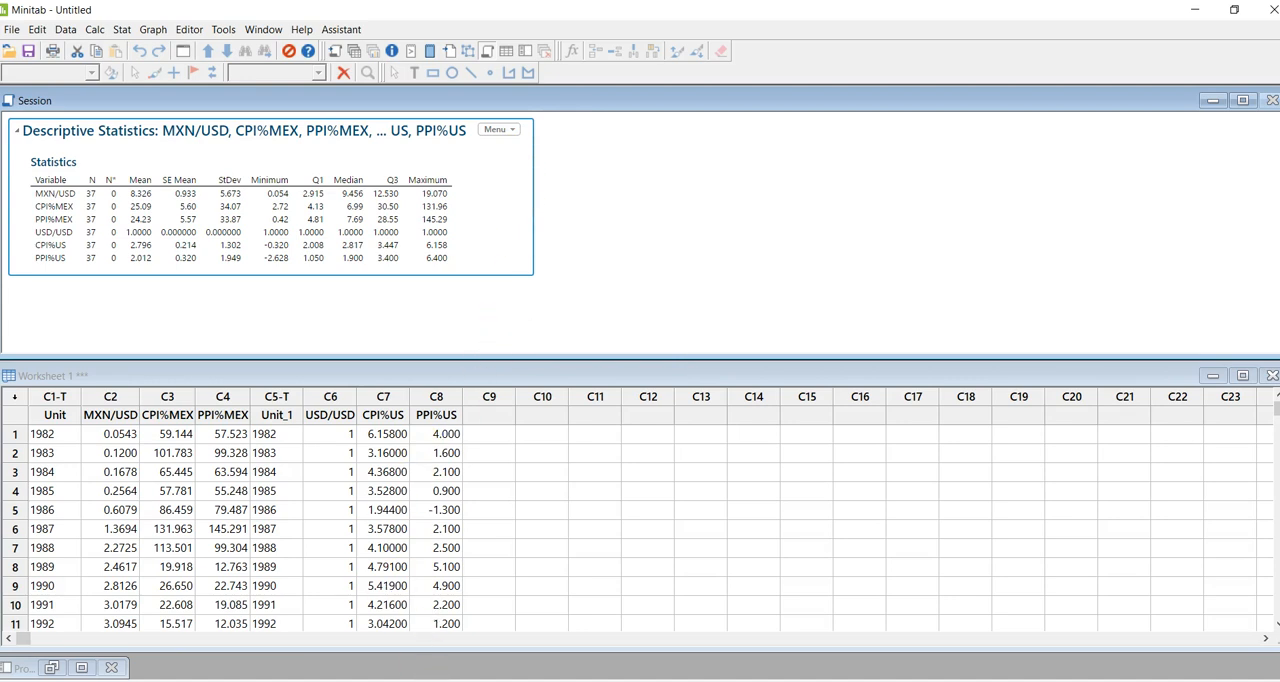
click(447, 680)
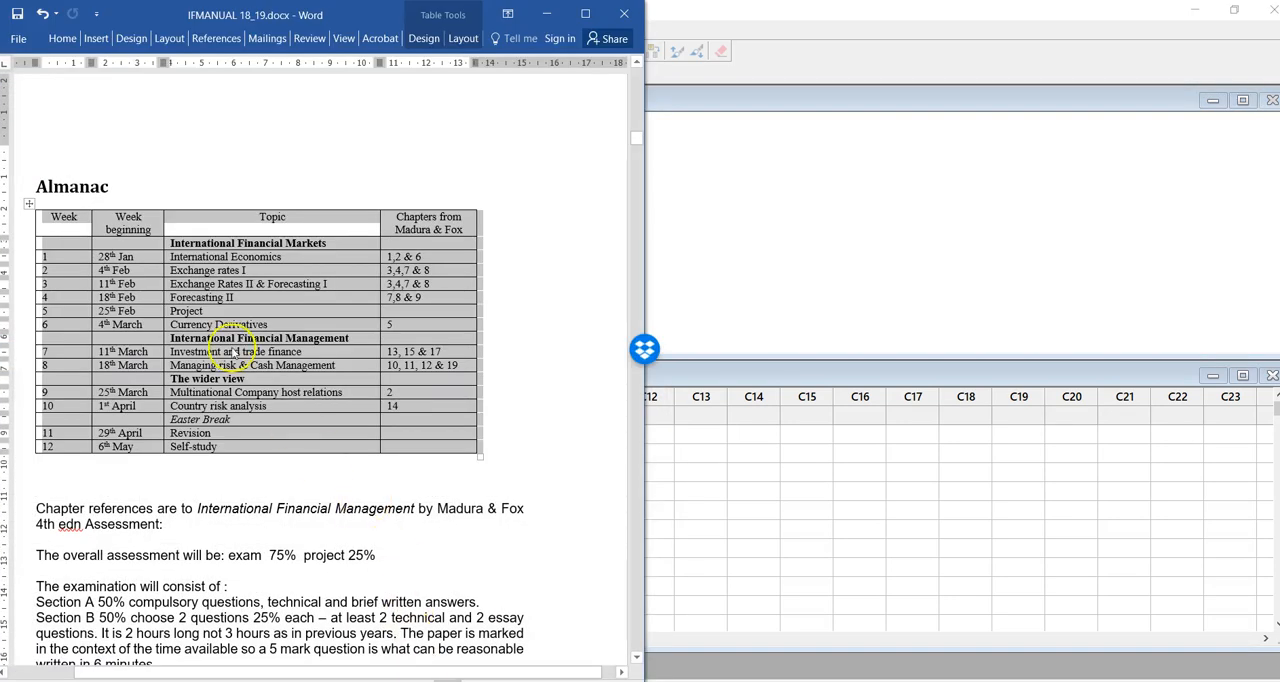
click(18, 38)
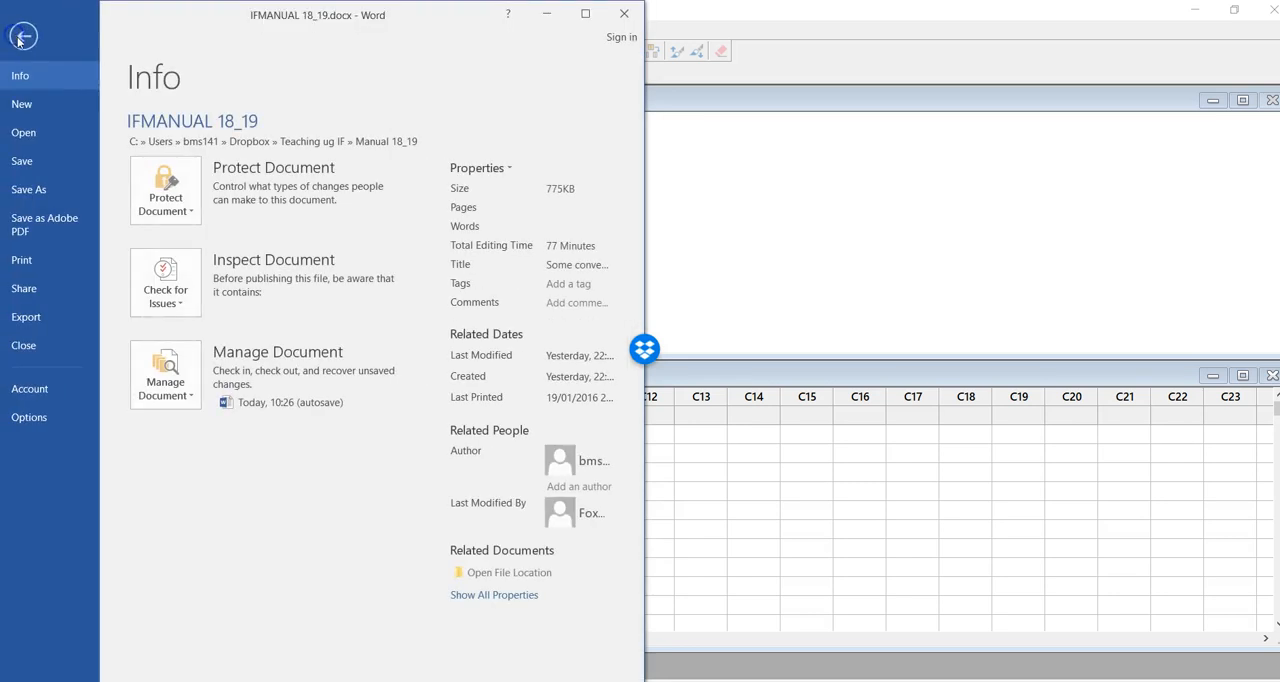
click(22, 105)
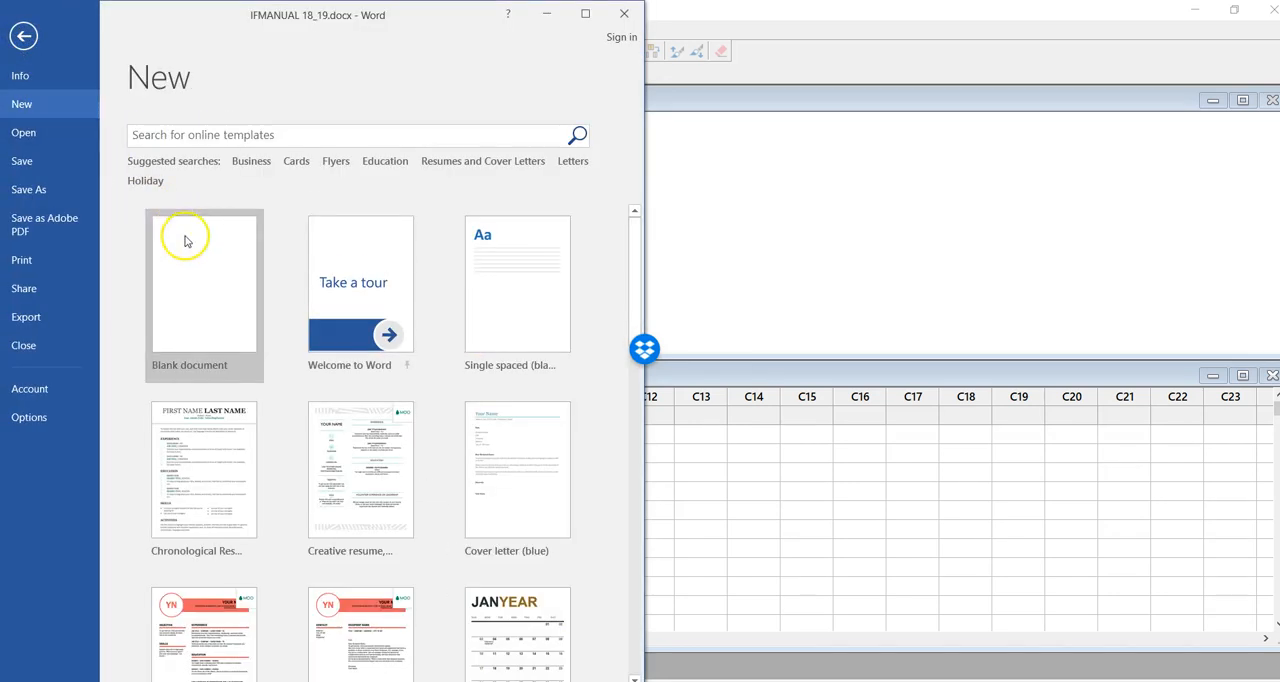
click(184, 242)
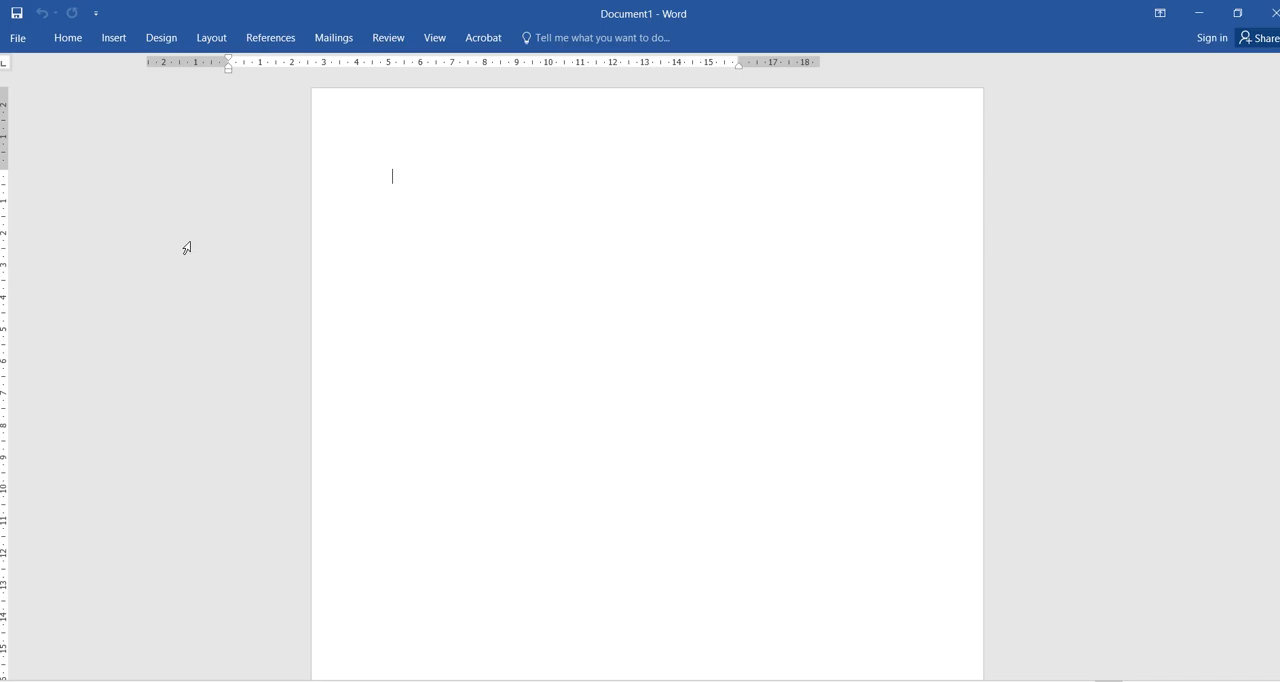
key(ctrl+v)
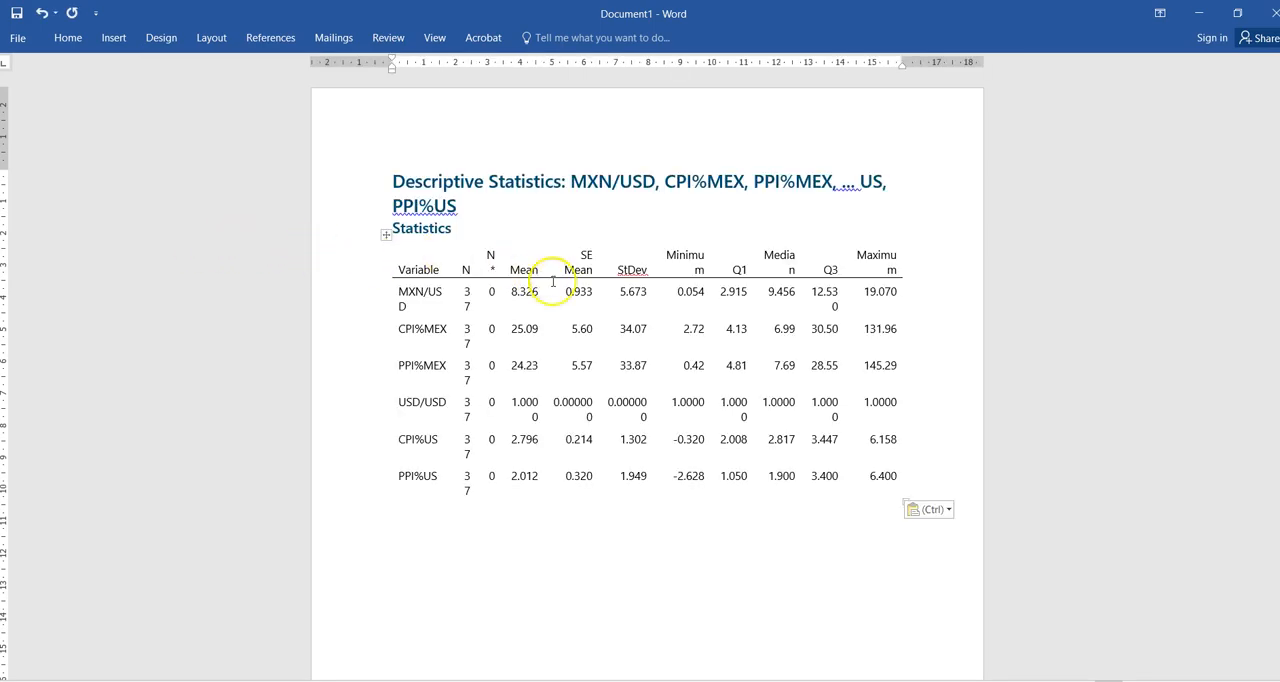
- Fit the pasted statistics table's columns to their contents so headers and values stay on one line
click(584, 291)
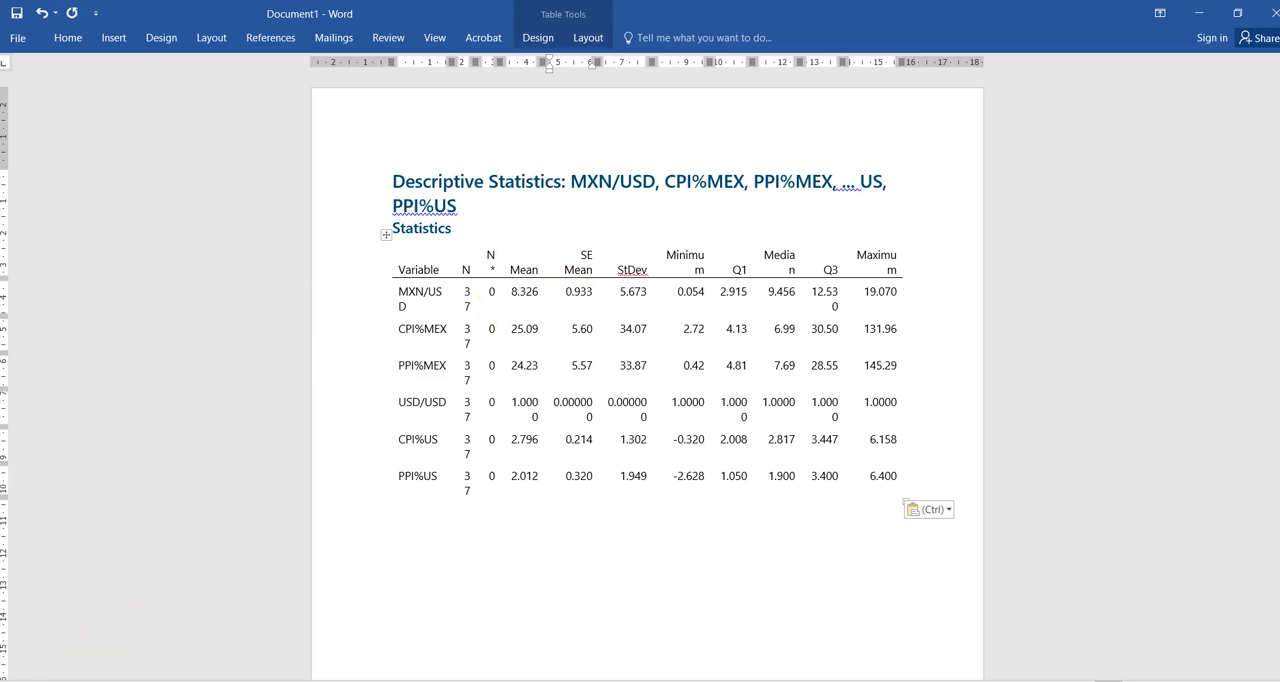
key(ctrl+z)
click(126, 668)
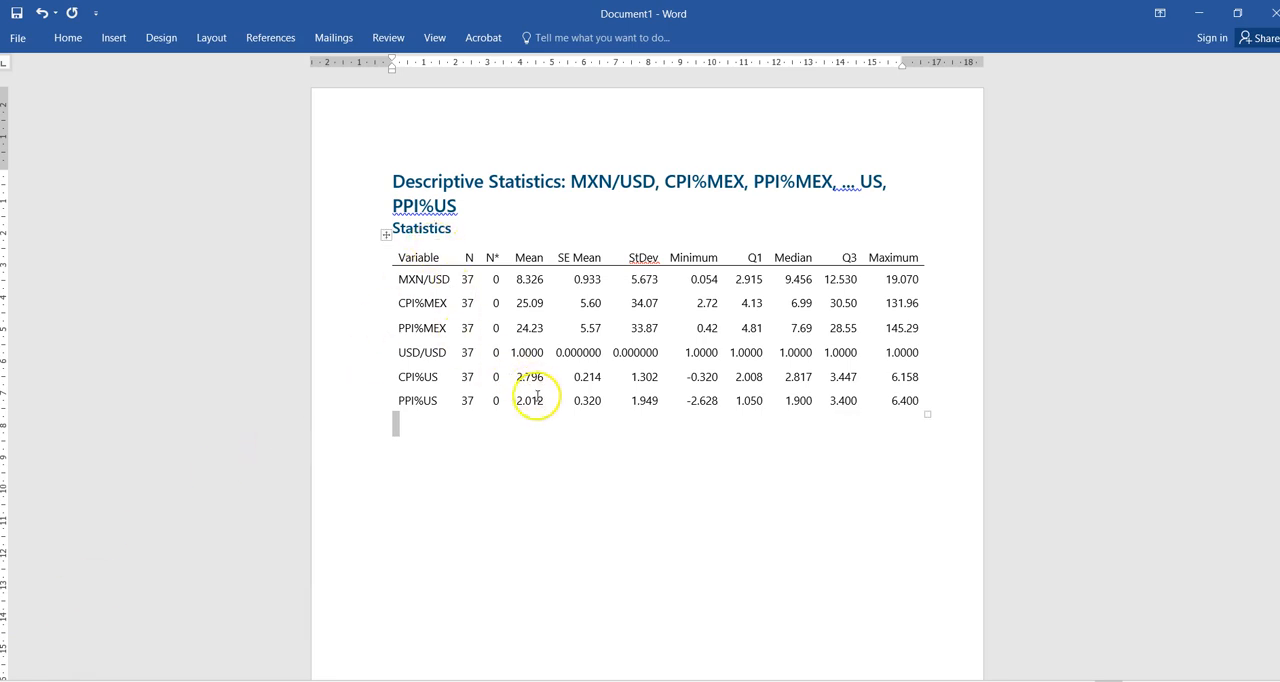
click(592, 482)
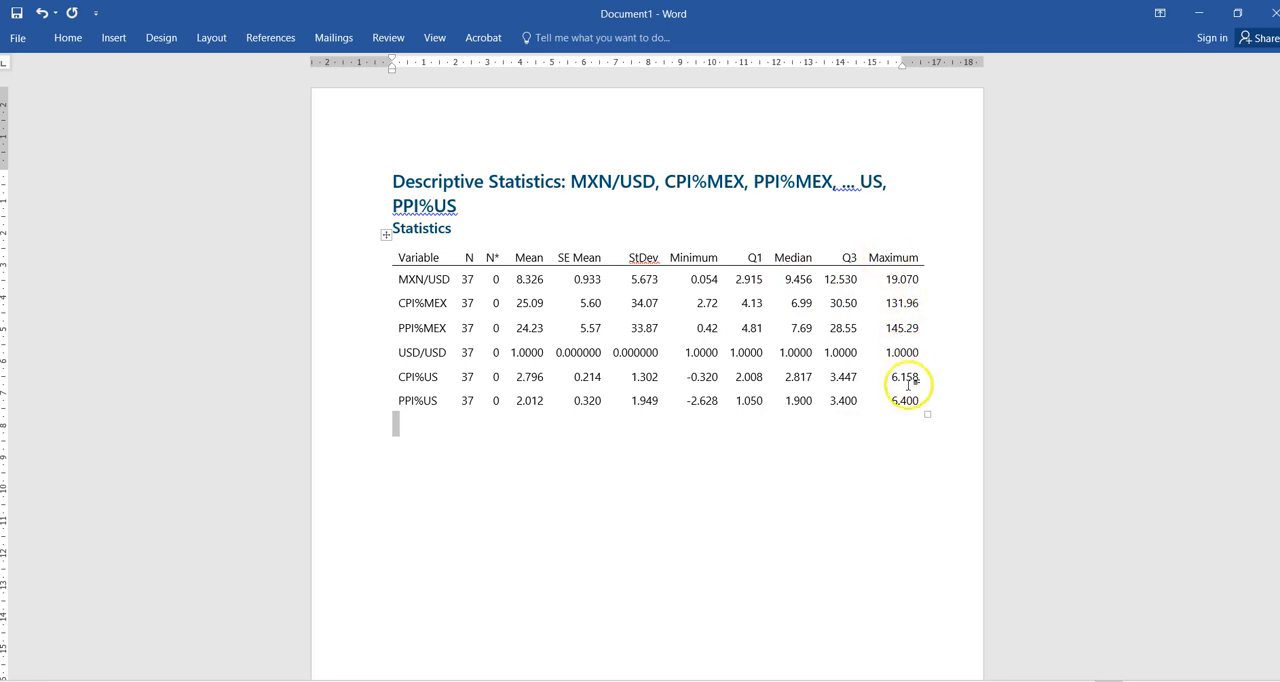
click(626, 439)
- Switch back to Minitab and start a simple Matrix Plot of the matrix of plots type
key(alt+Tab)
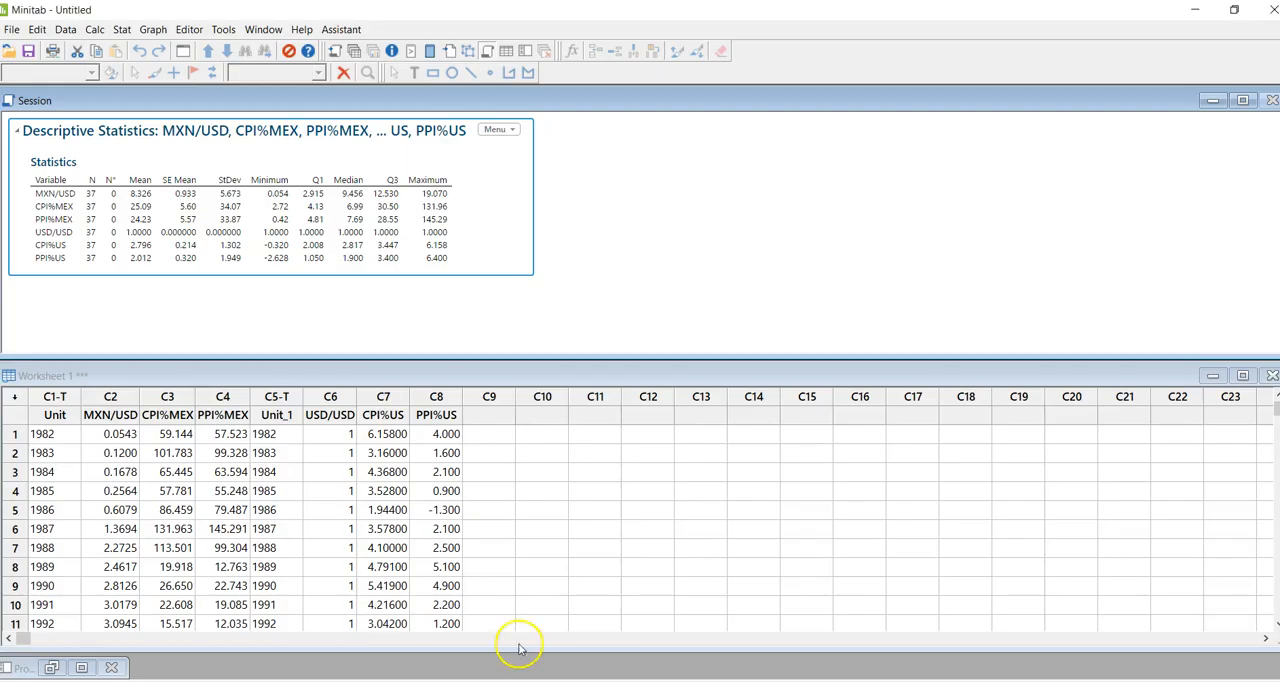
click(430, 458)
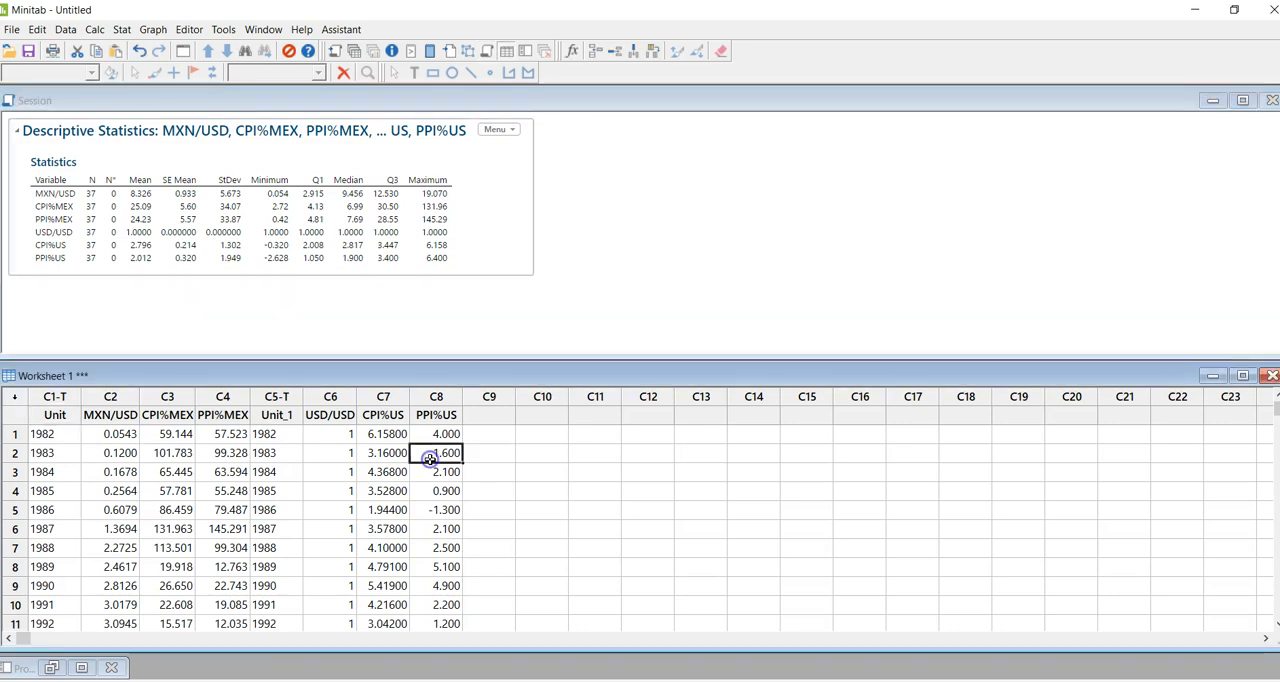
click(337, 287)
click(335, 318)
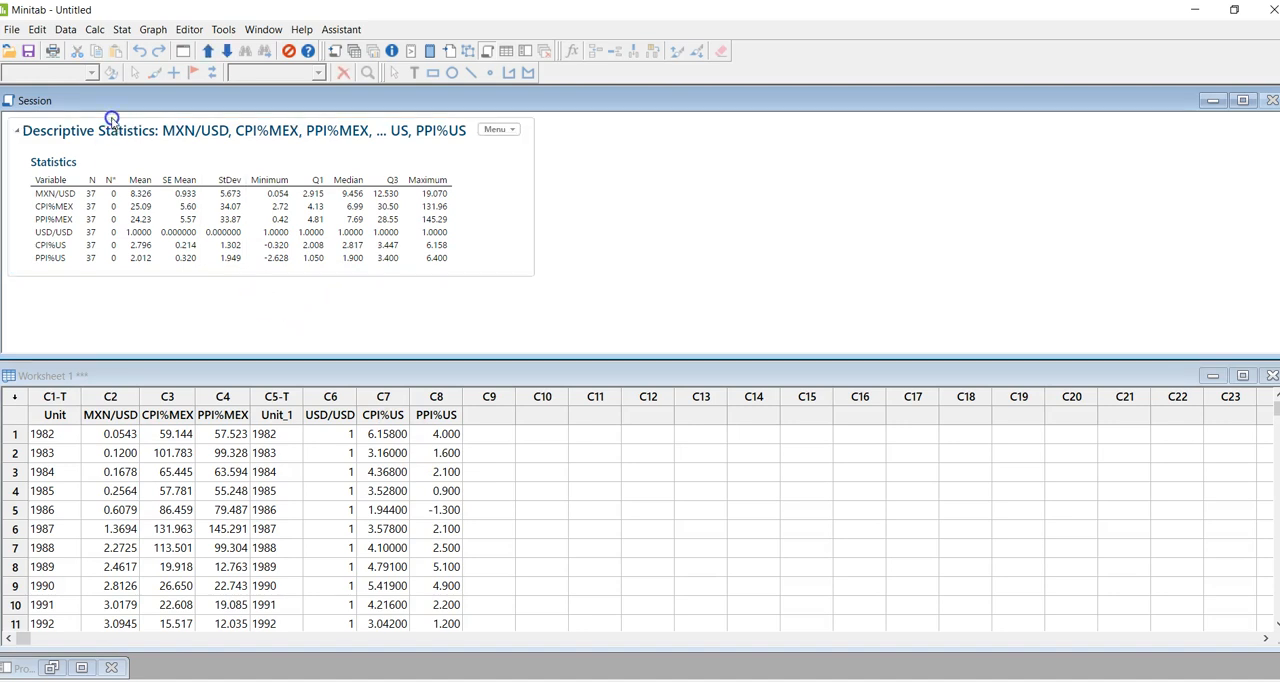
click(150, 30)
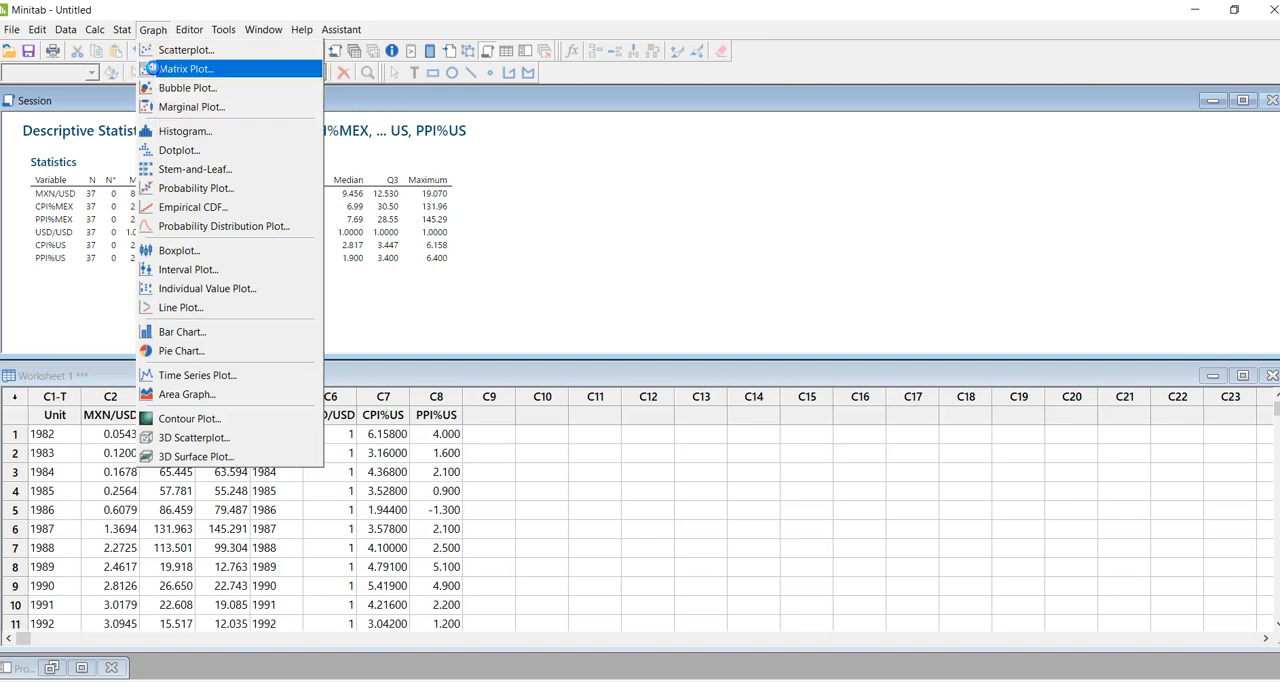
click(152, 69)
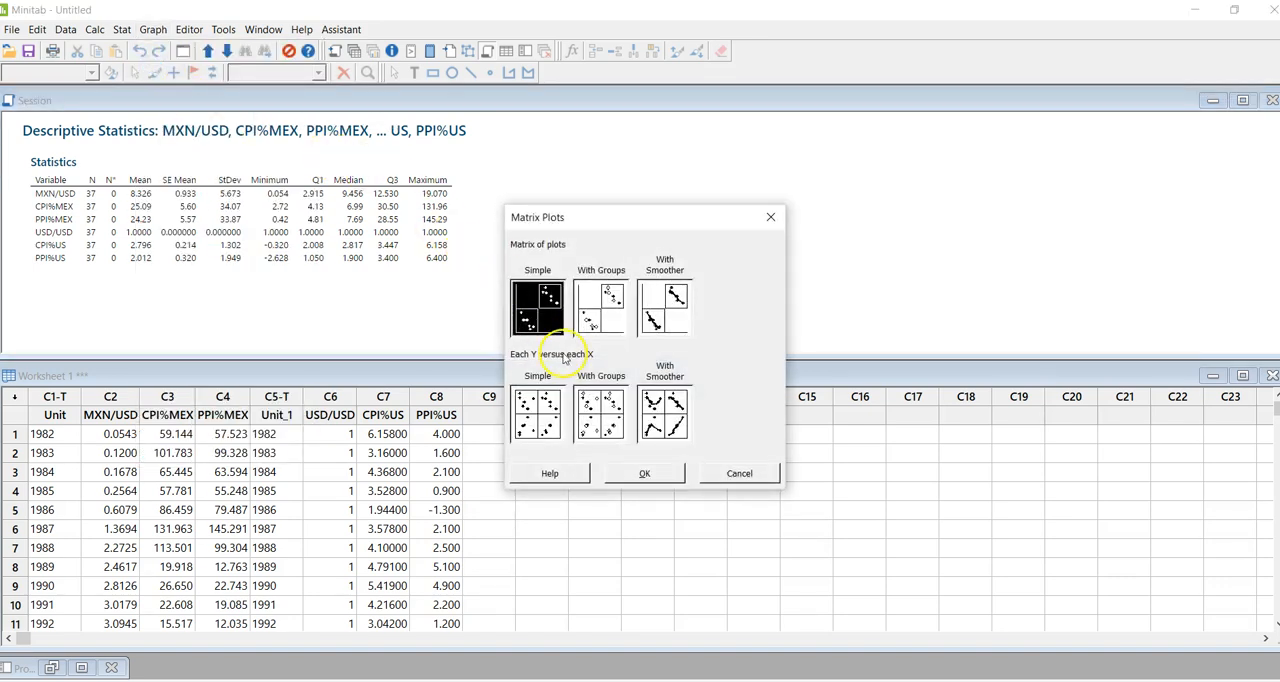
click(640, 477)
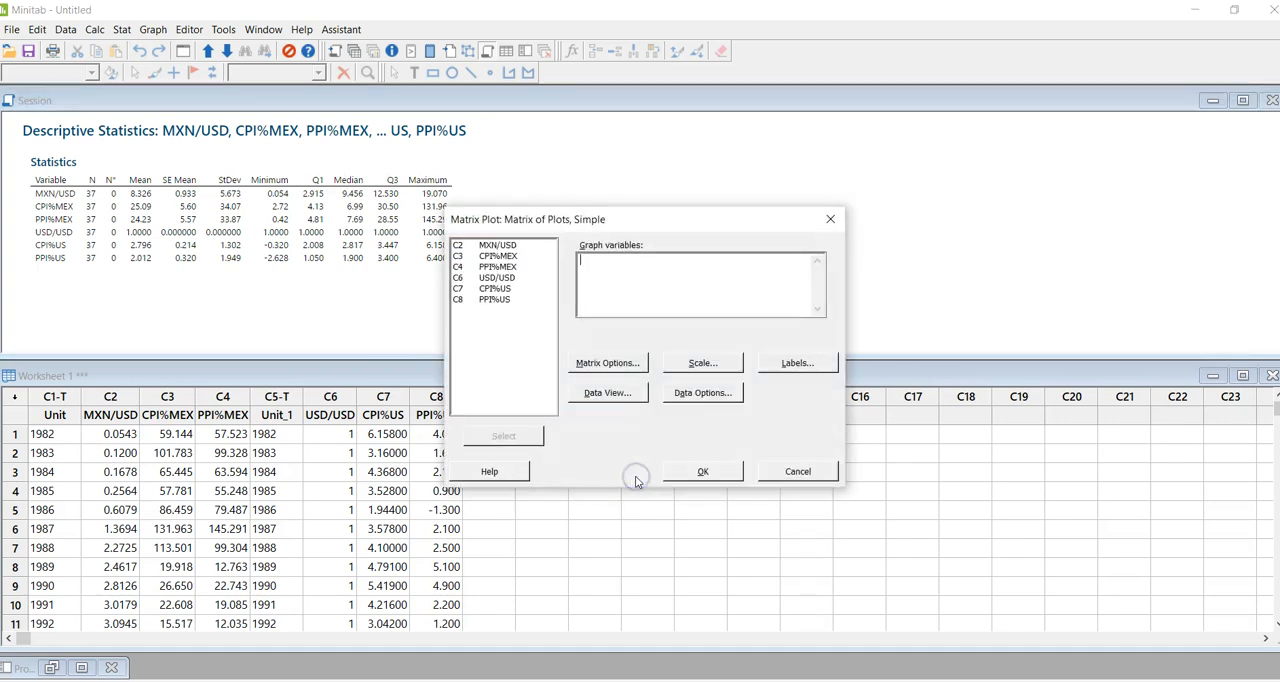
drag(495, 245, 500, 311)
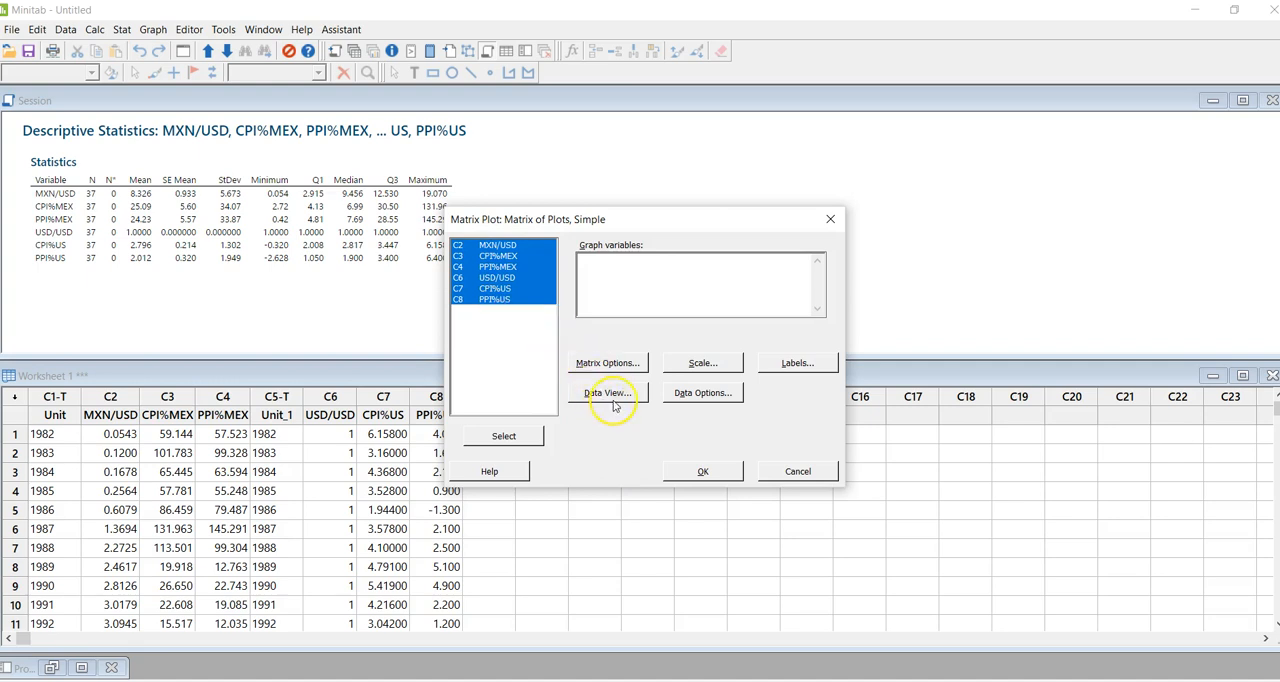
click(693, 472)
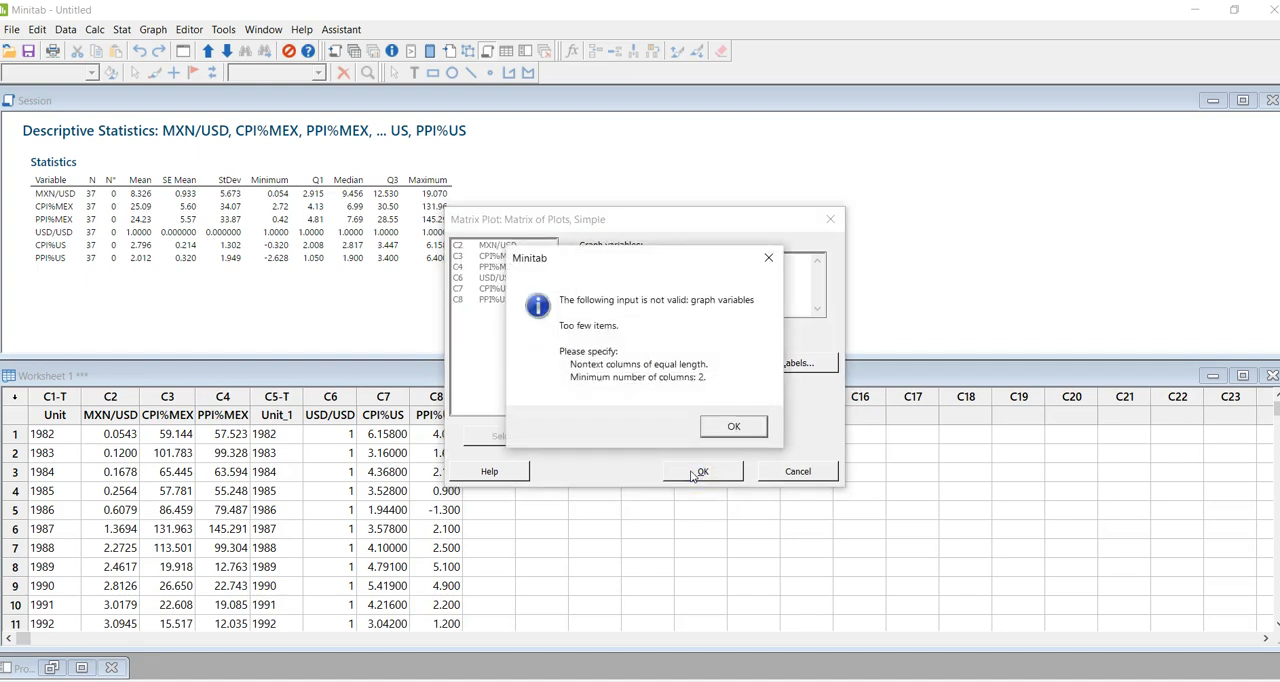
click(718, 432)
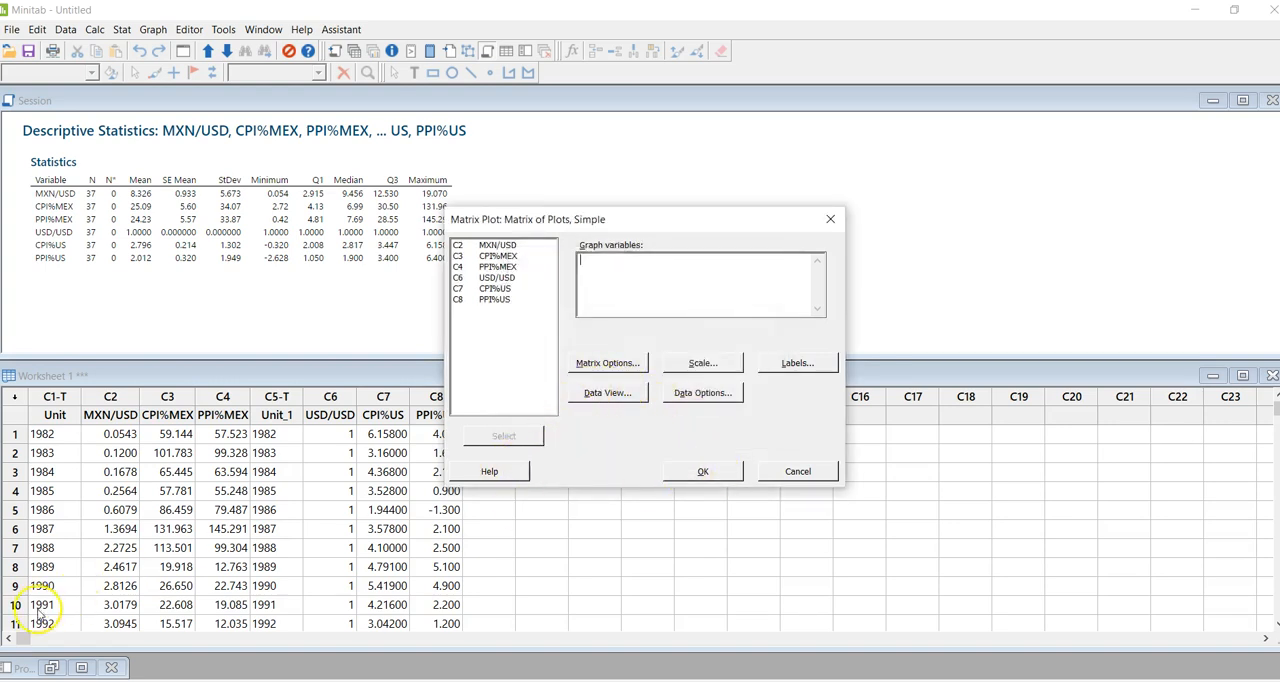
- Create the matrix plot with all six columns, MXN/USD to PPI%MEX and USD/USD to PPI%US, as graph variables and examine its panels
drag(494, 245, 483, 302)
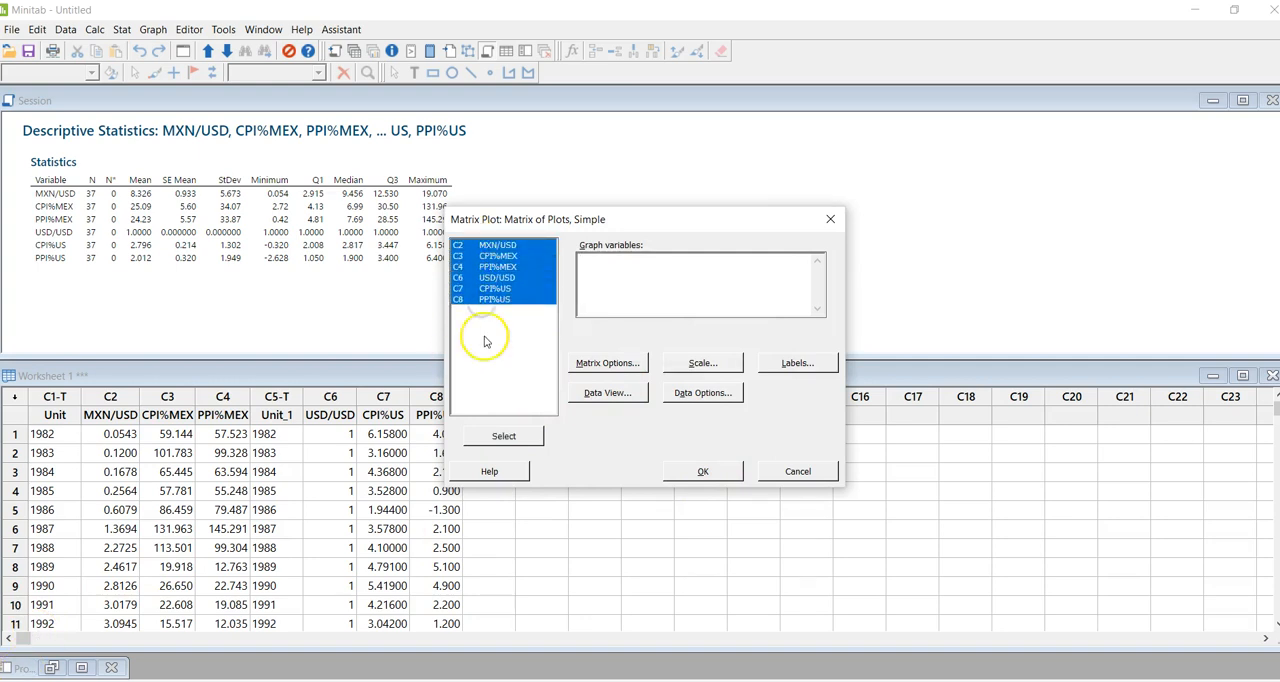
click(485, 438)
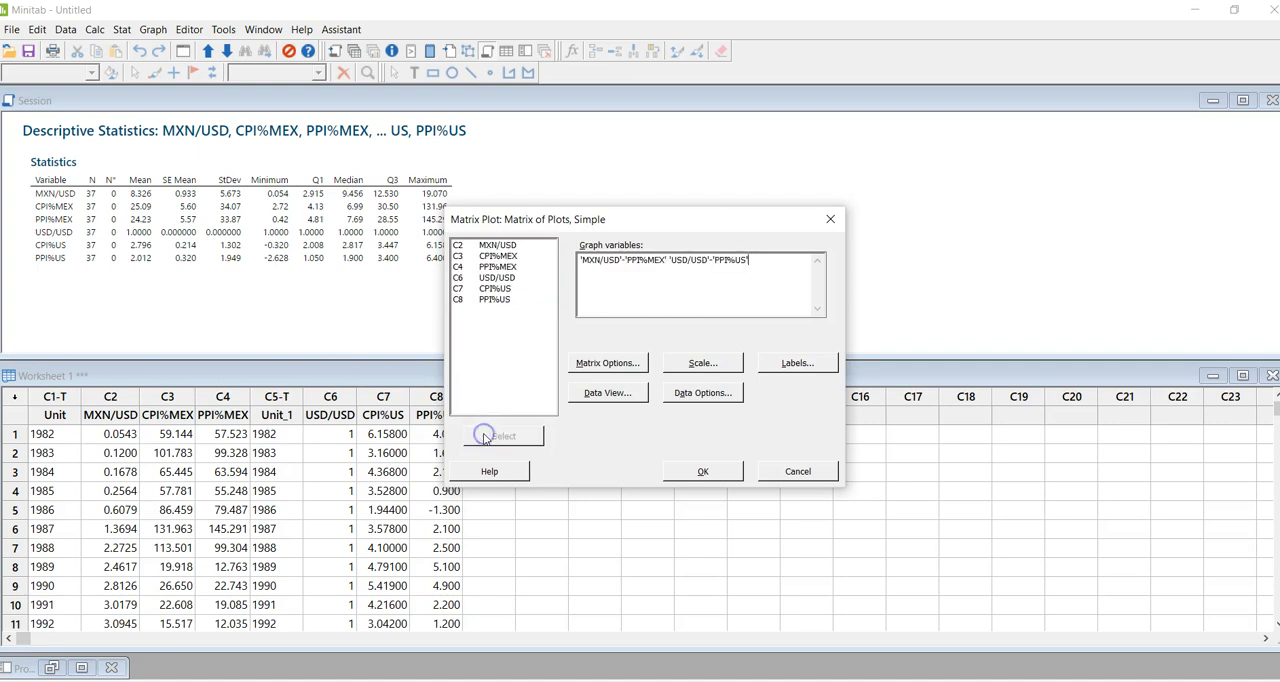
click(704, 471)
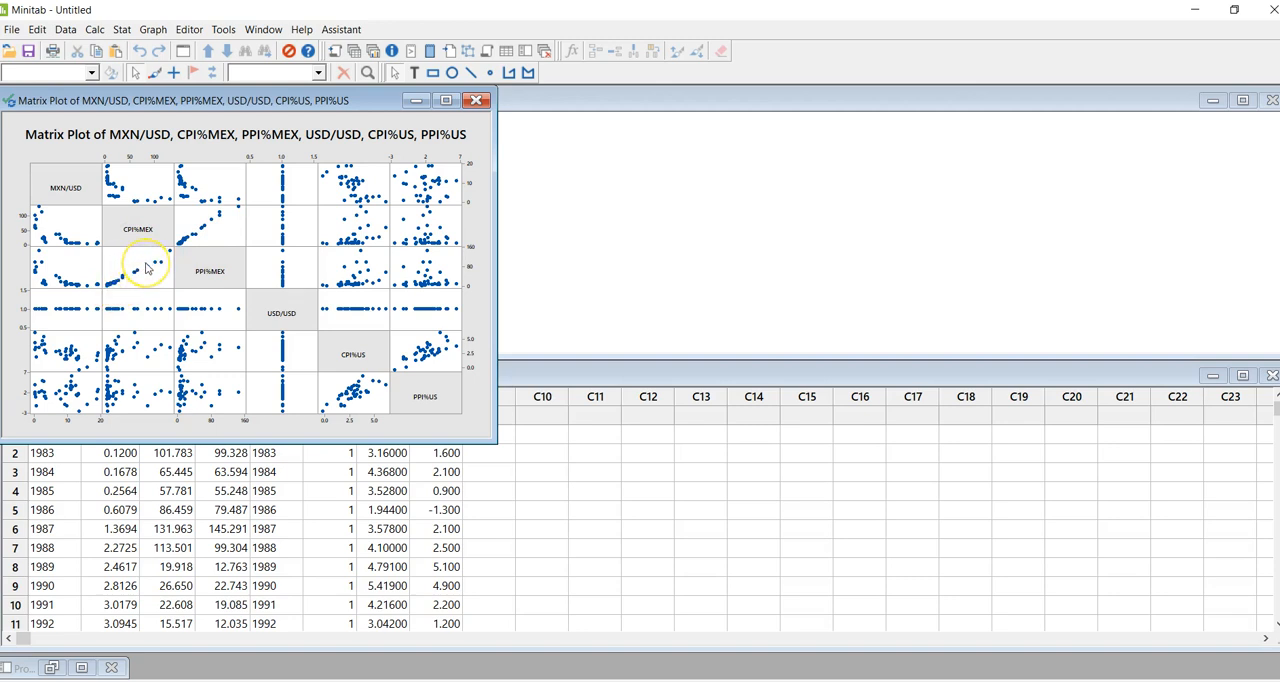
mouse_move(146, 268)
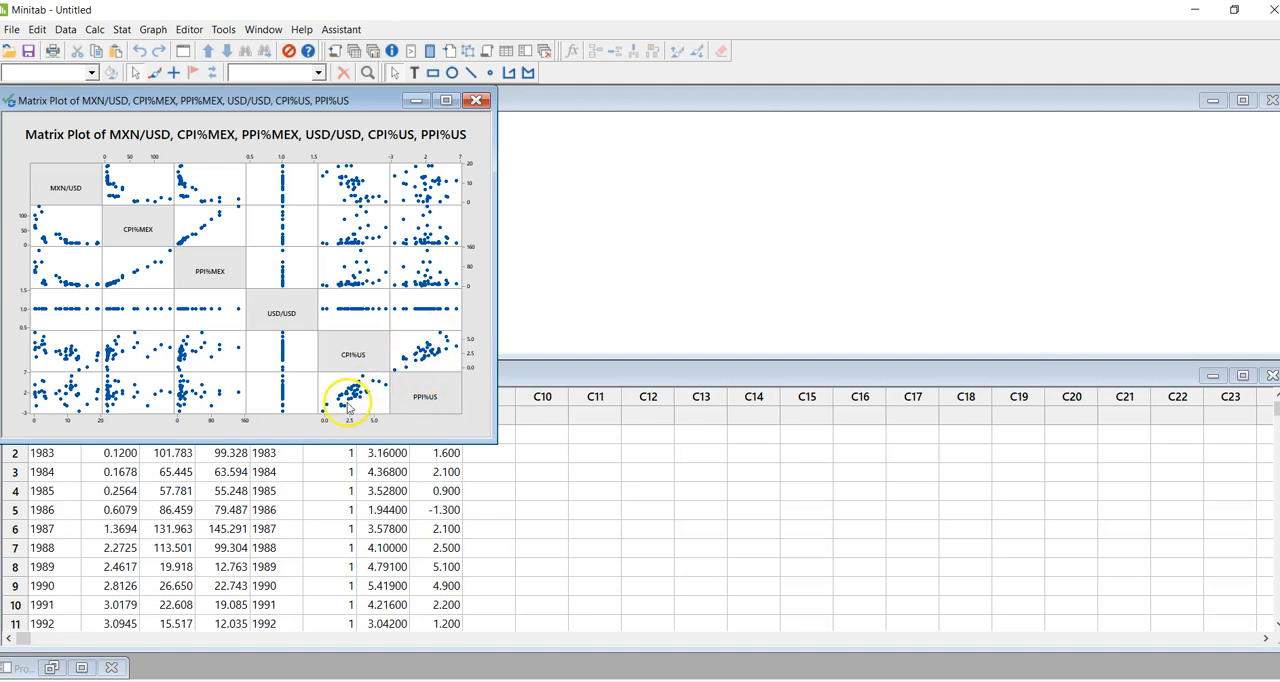
mouse_move(348, 408)
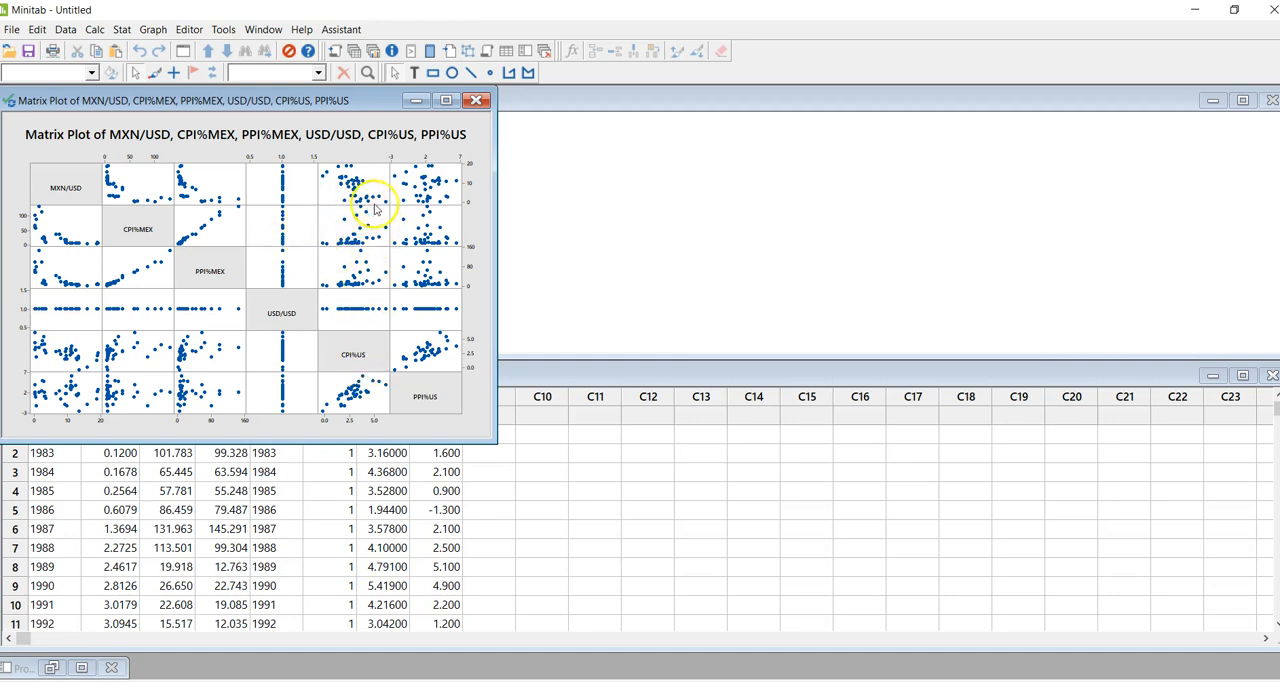
mouse_move(367, 237)
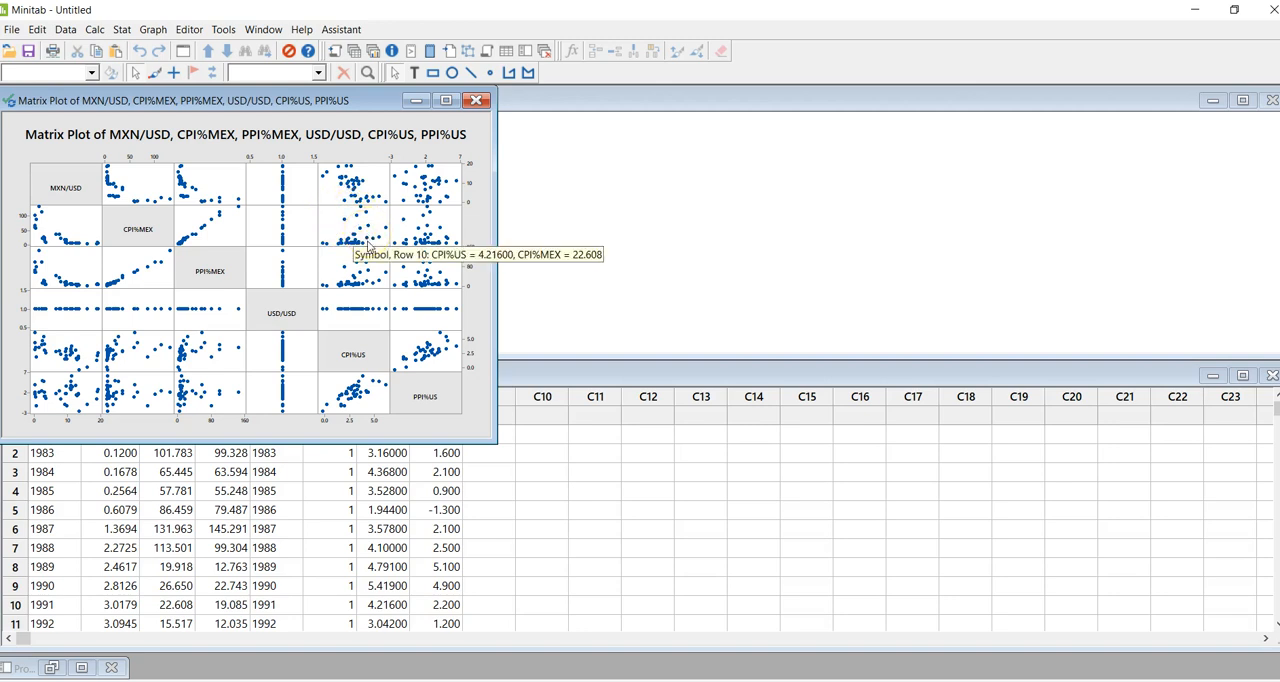
mouse_move(389, 401)
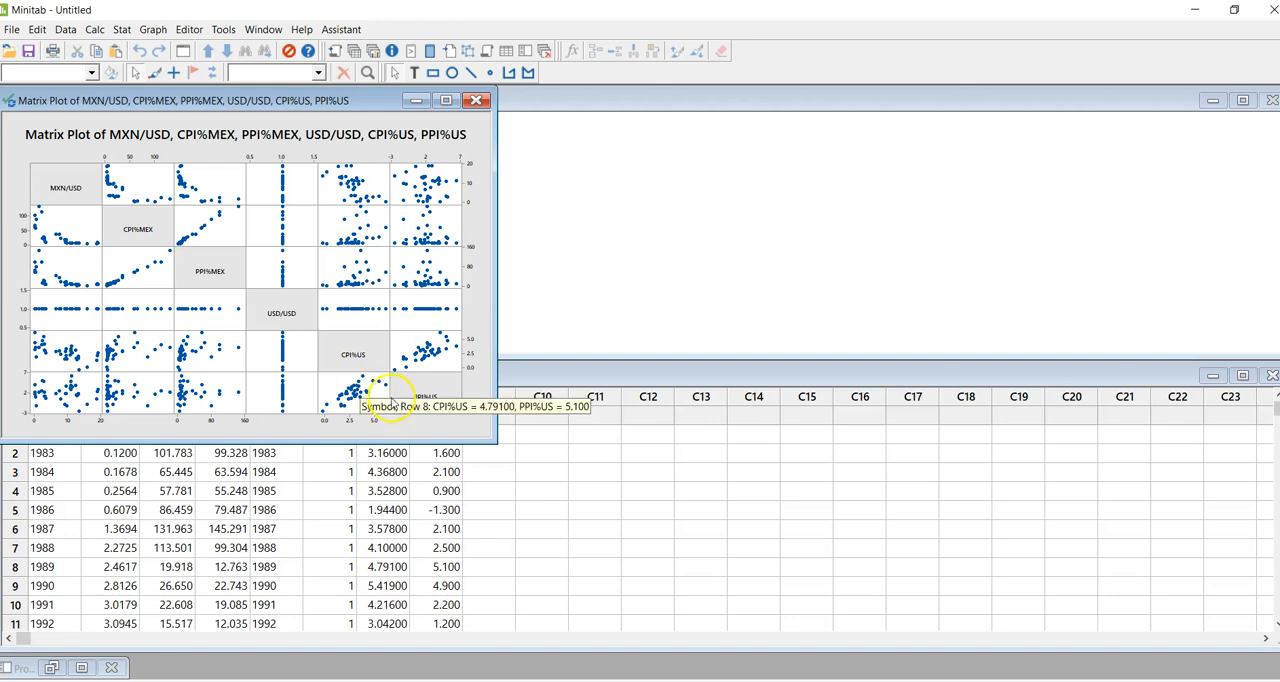
mouse_move(199, 389)
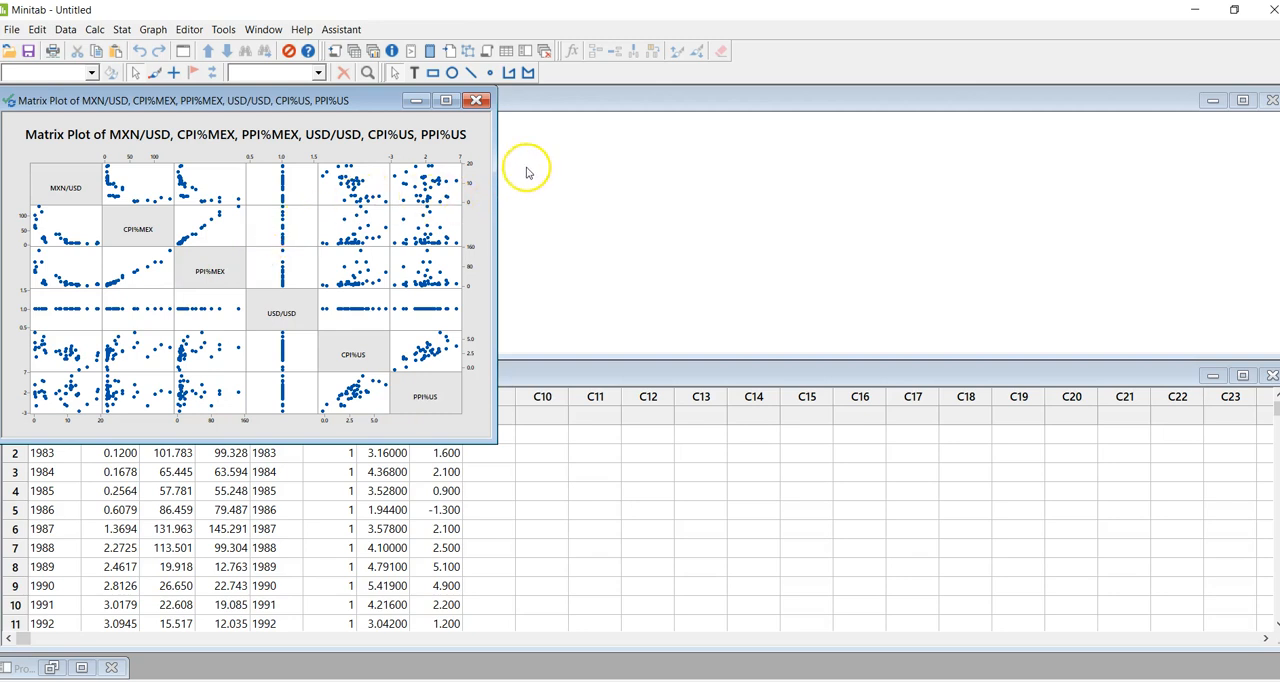
click(530, 175)
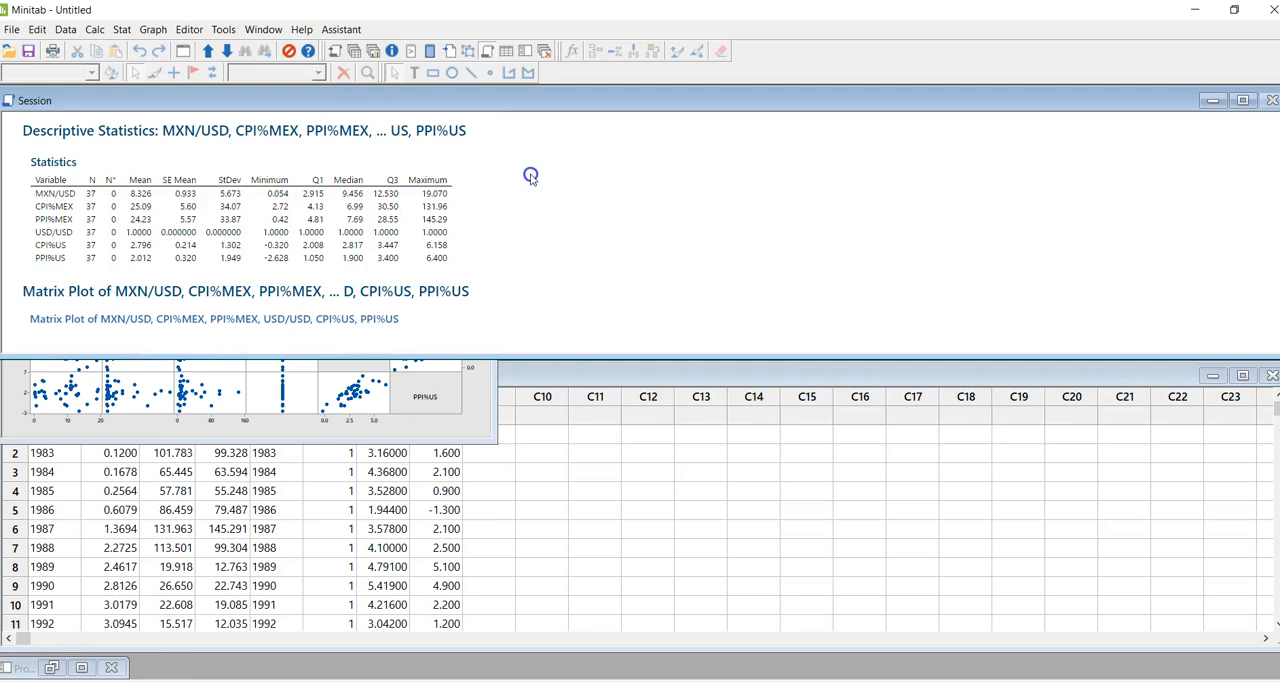
click(472, 384)
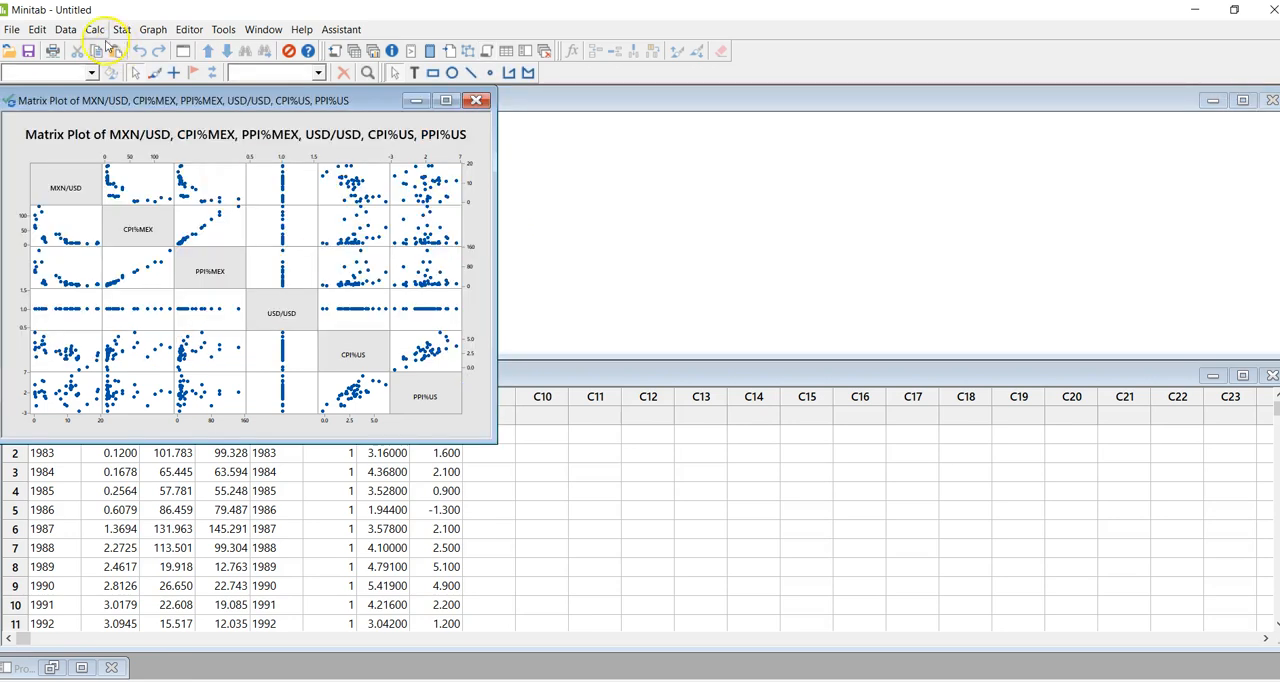
click(14, 30)
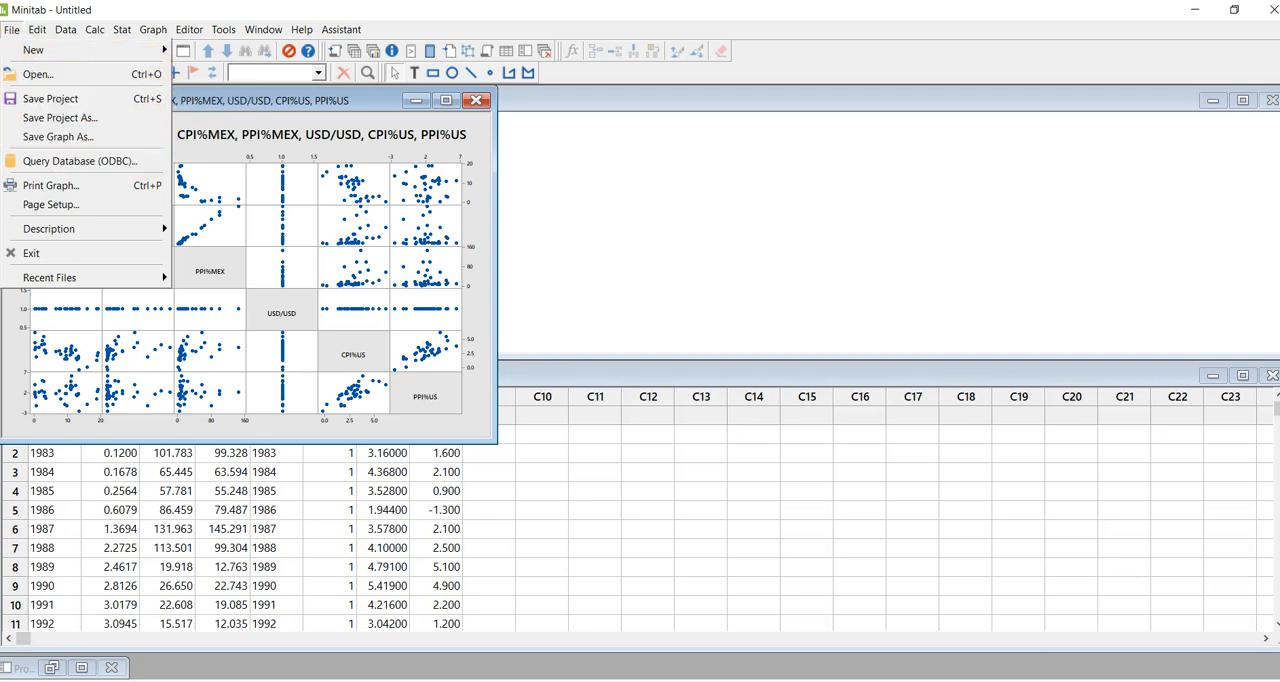
key(super)
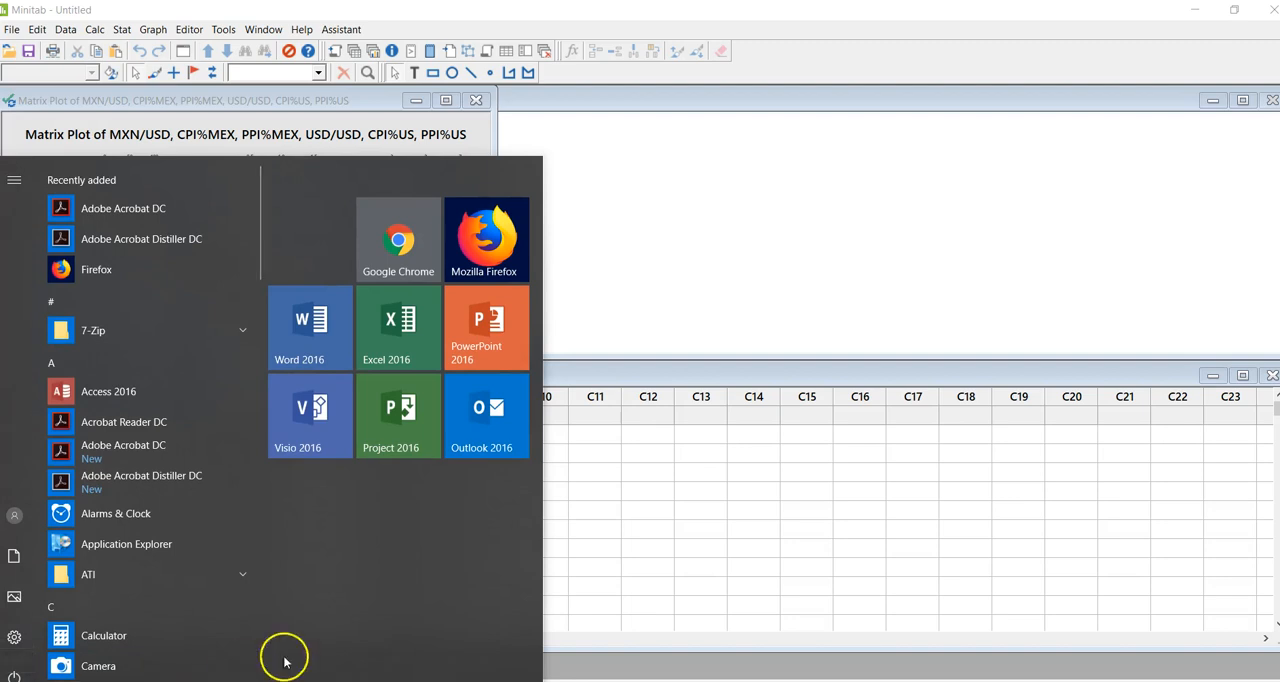
click(652, 573)
click(652, 570)
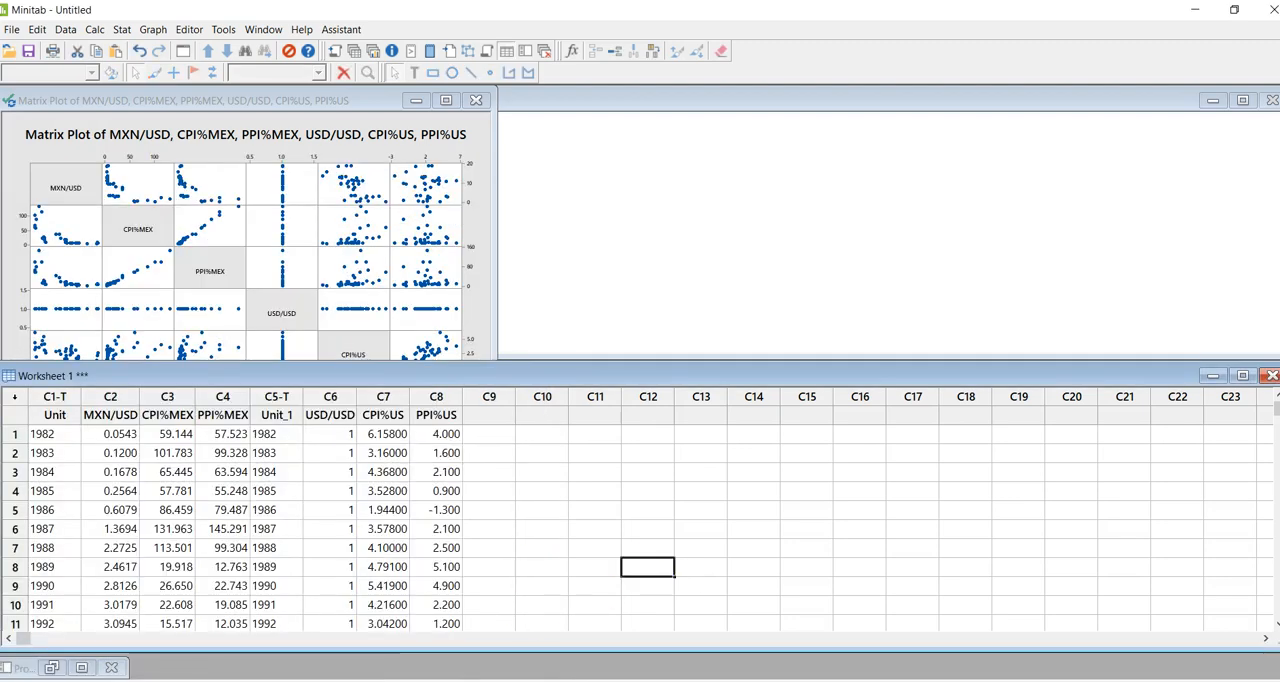
key(ctrl+Tab)
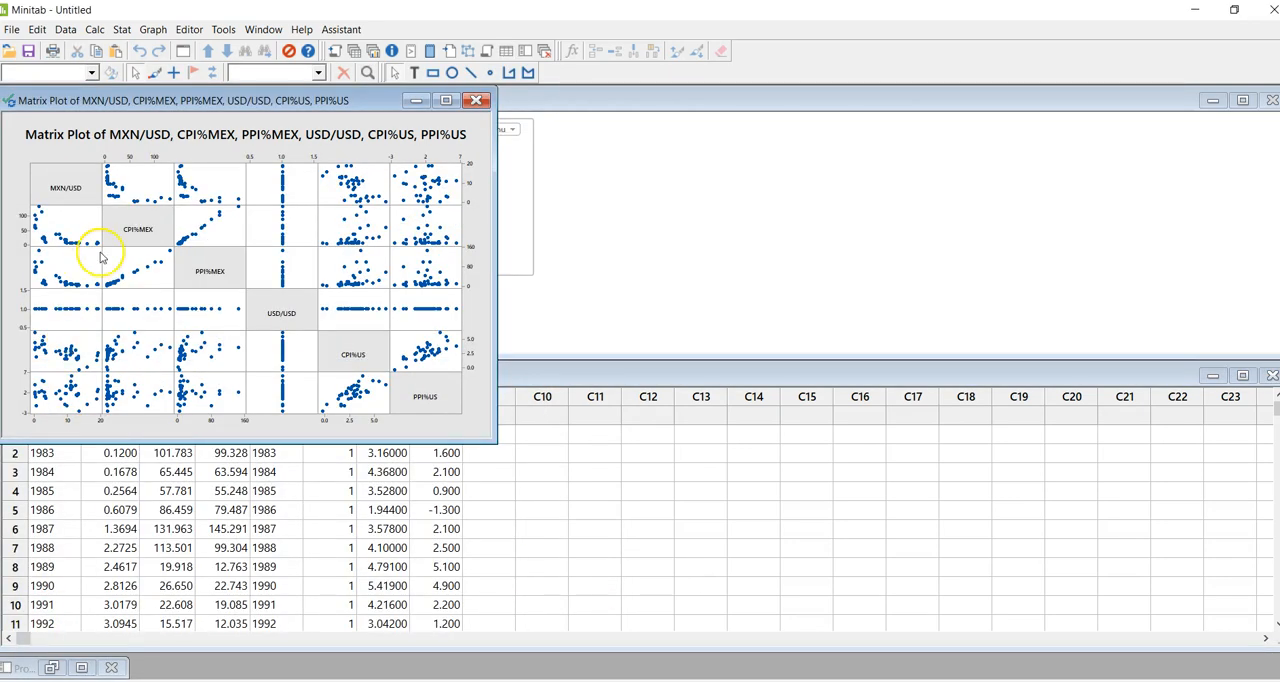
- Try to save the matrix plot as a JPEG 24 bit color file
click(12, 30)
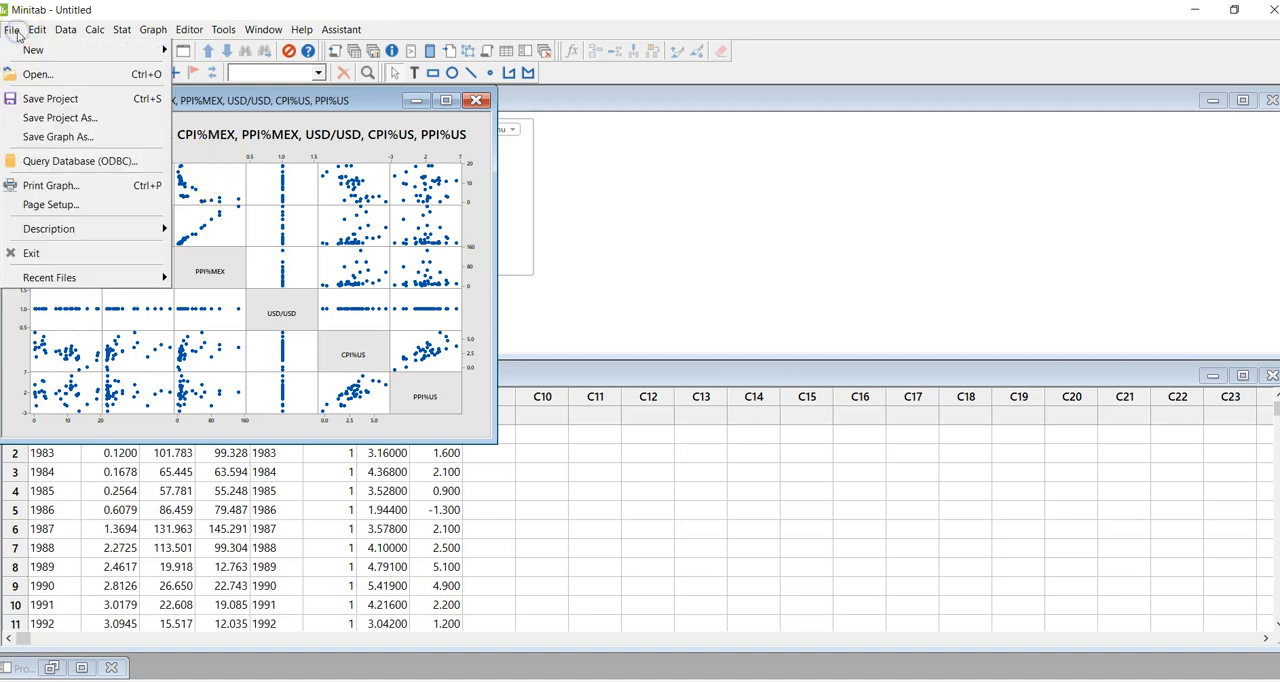
click(84, 137)
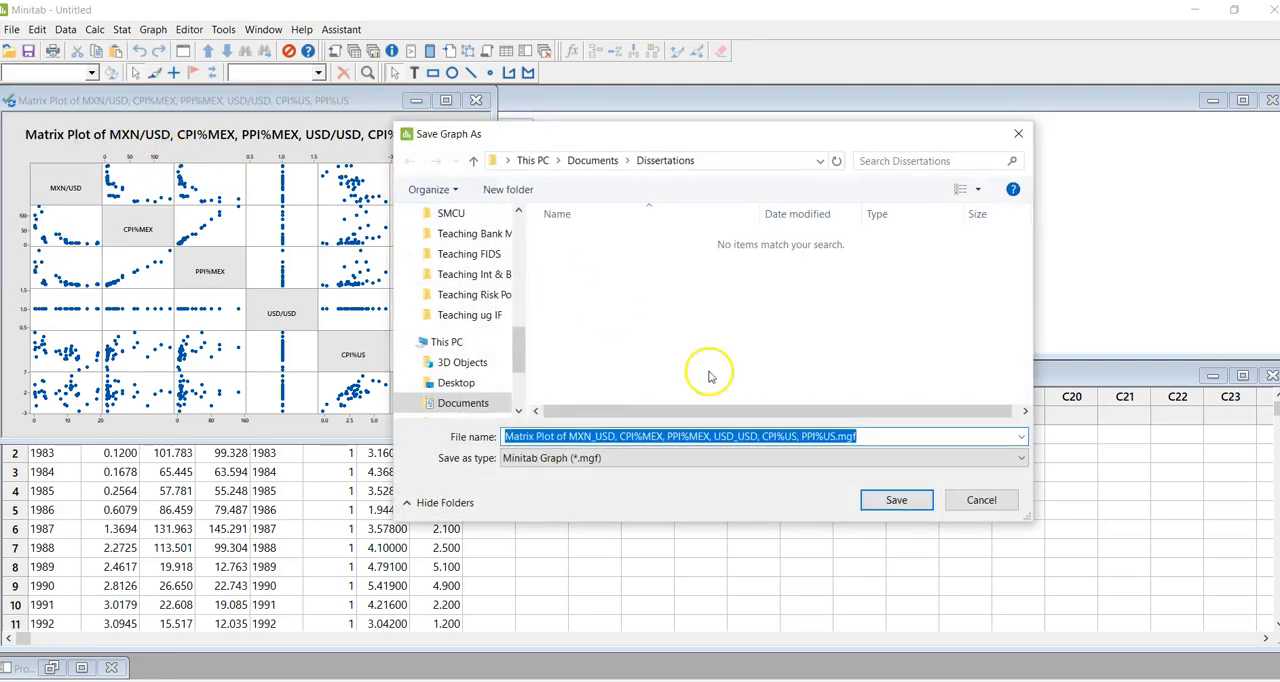
click(1023, 460)
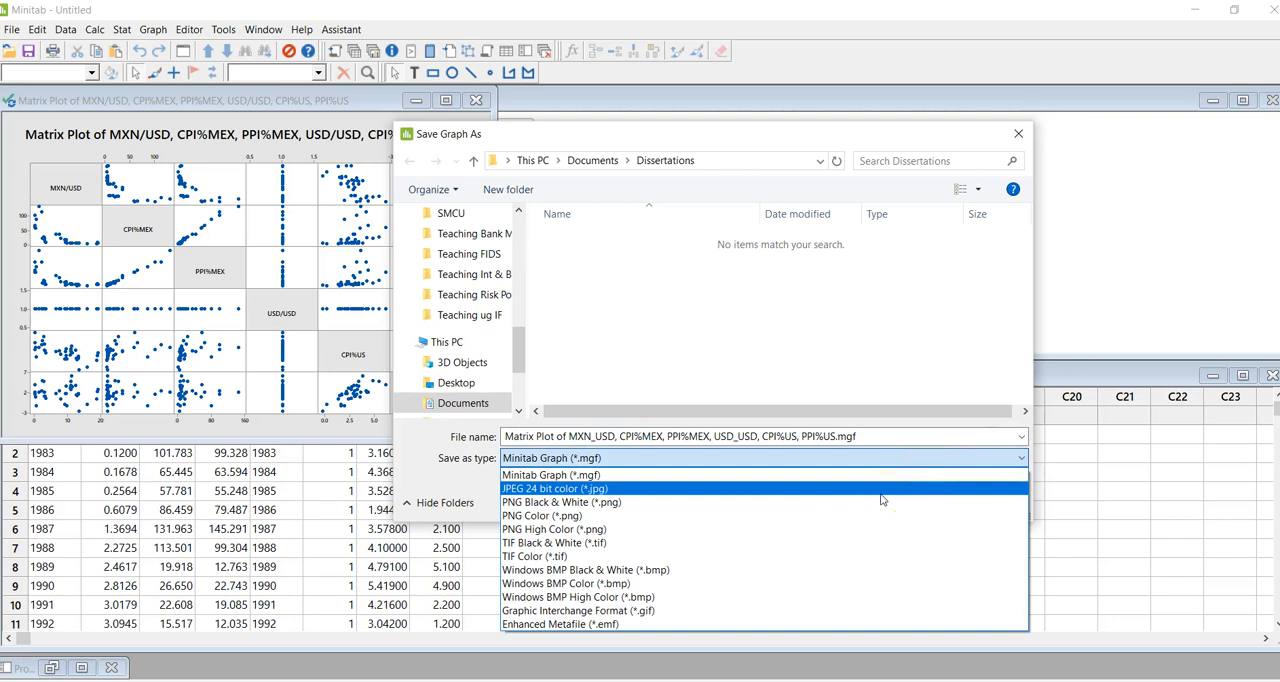
click(882, 492)
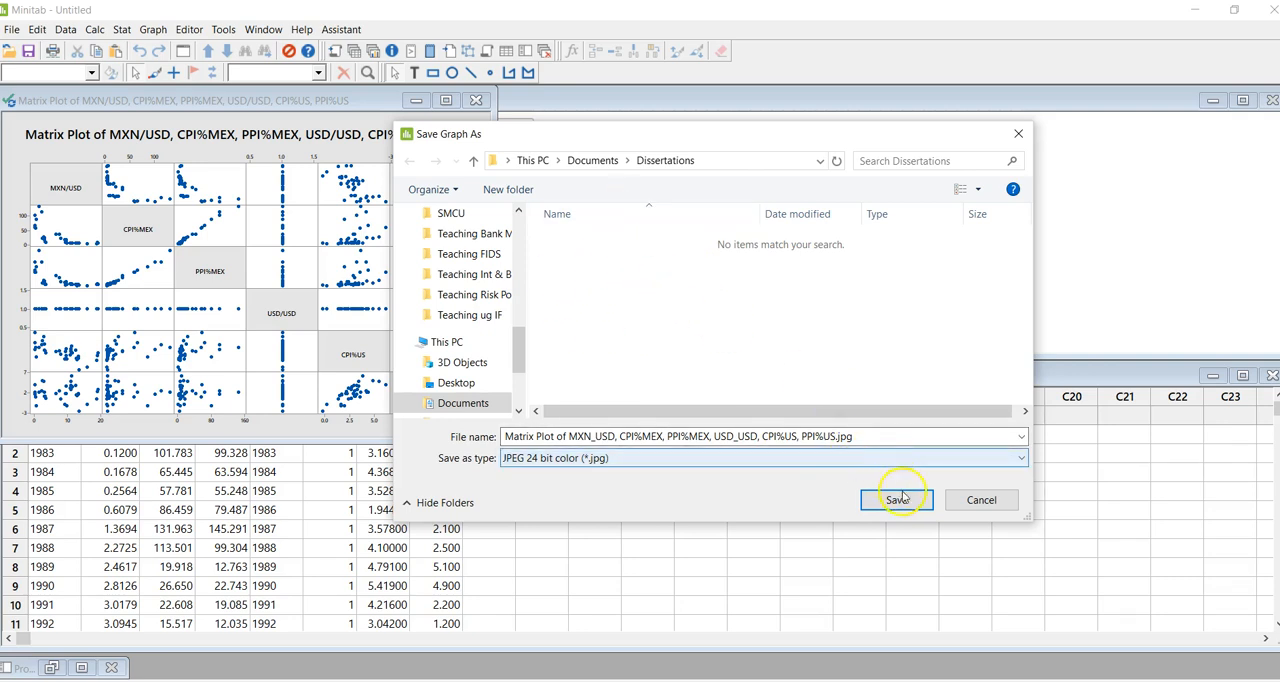
click(966, 505)
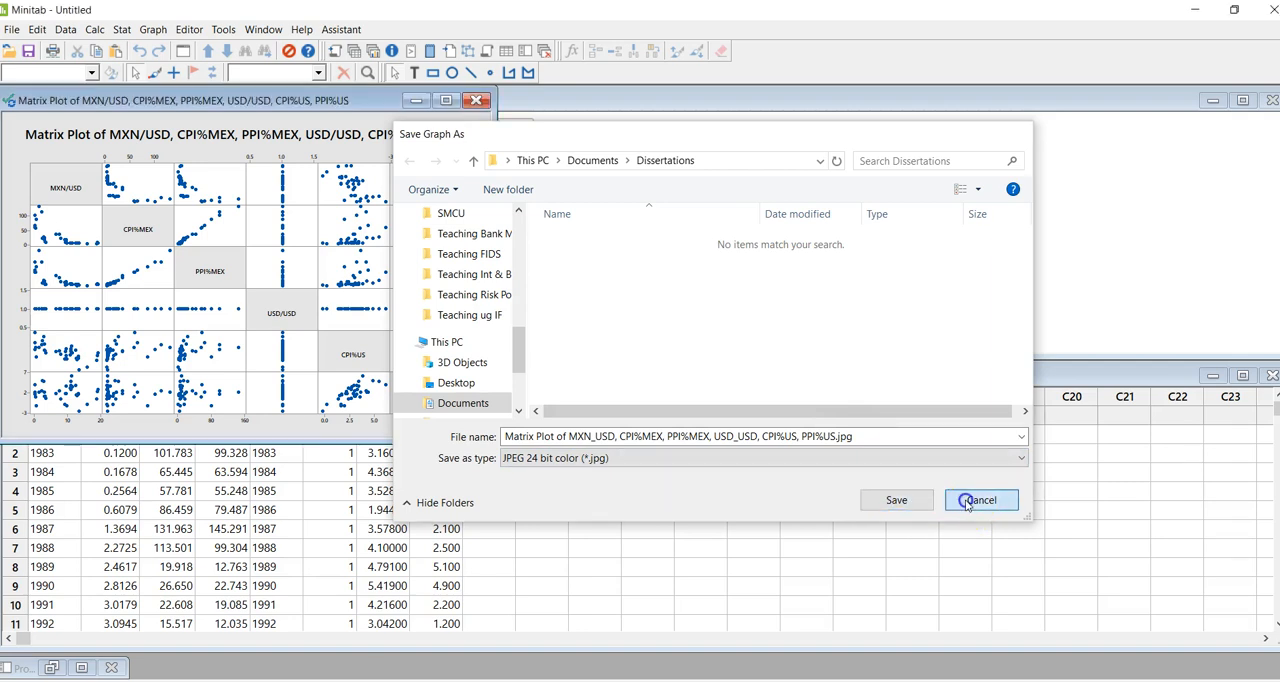
- Close the matrix plot, declining to save it in a separate file
click(476, 100)
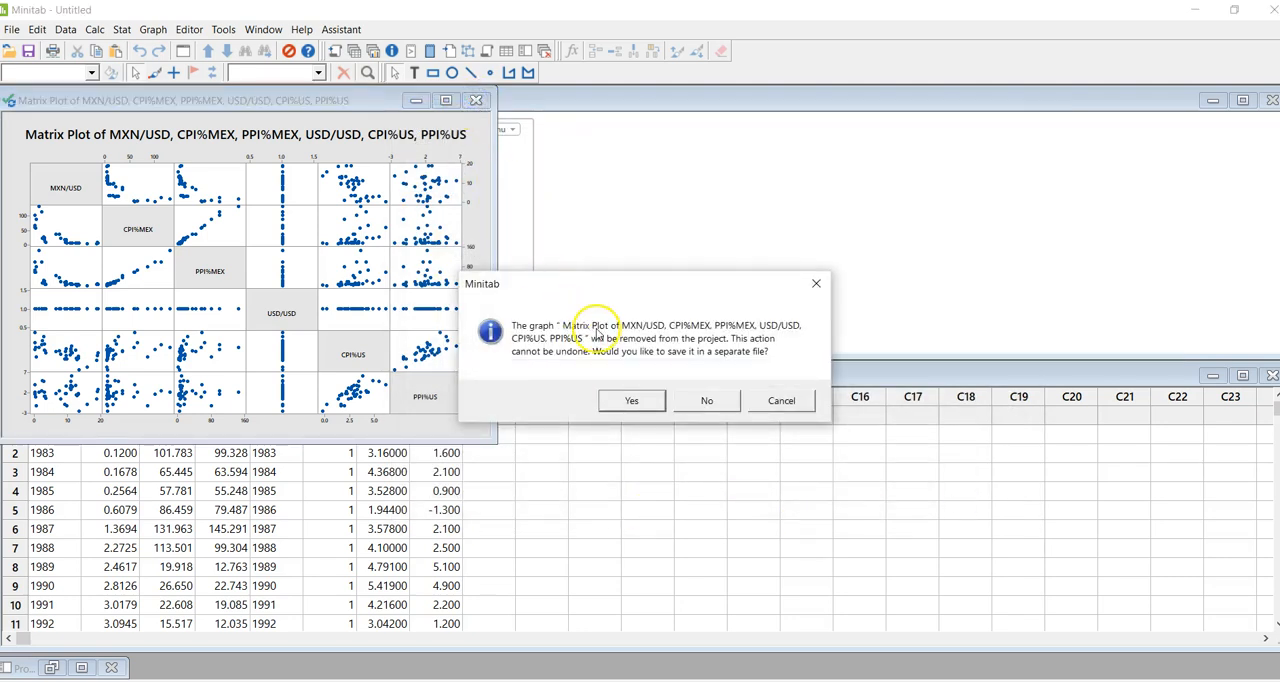
click(691, 407)
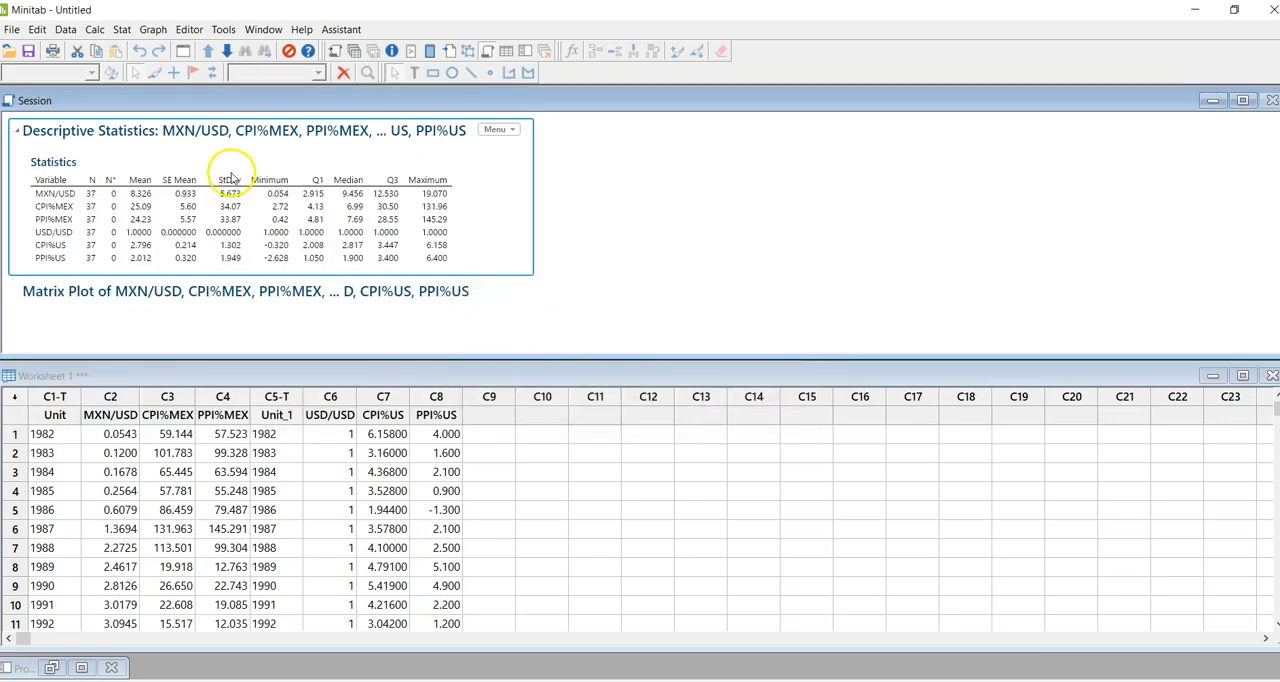
- Start a Fit Regression Model analysis with CPI%MEX as the response variable
click(119, 31)
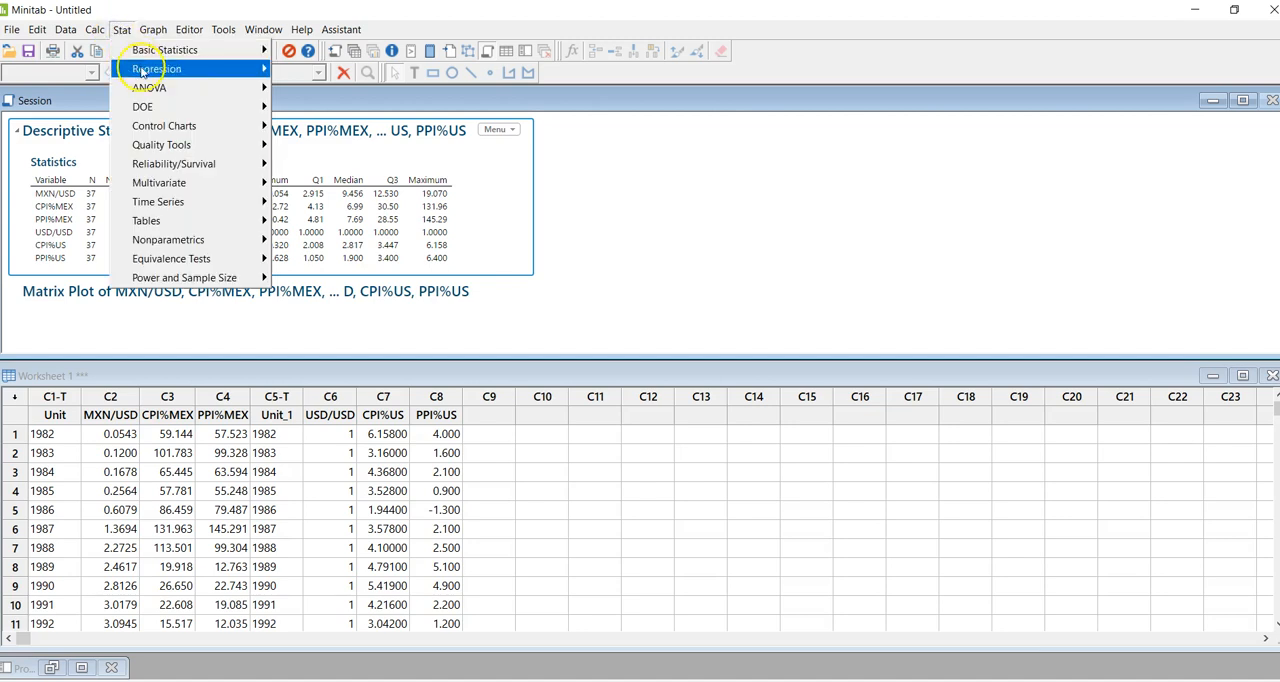
mouse_move(163, 70)
mouse_move(328, 89)
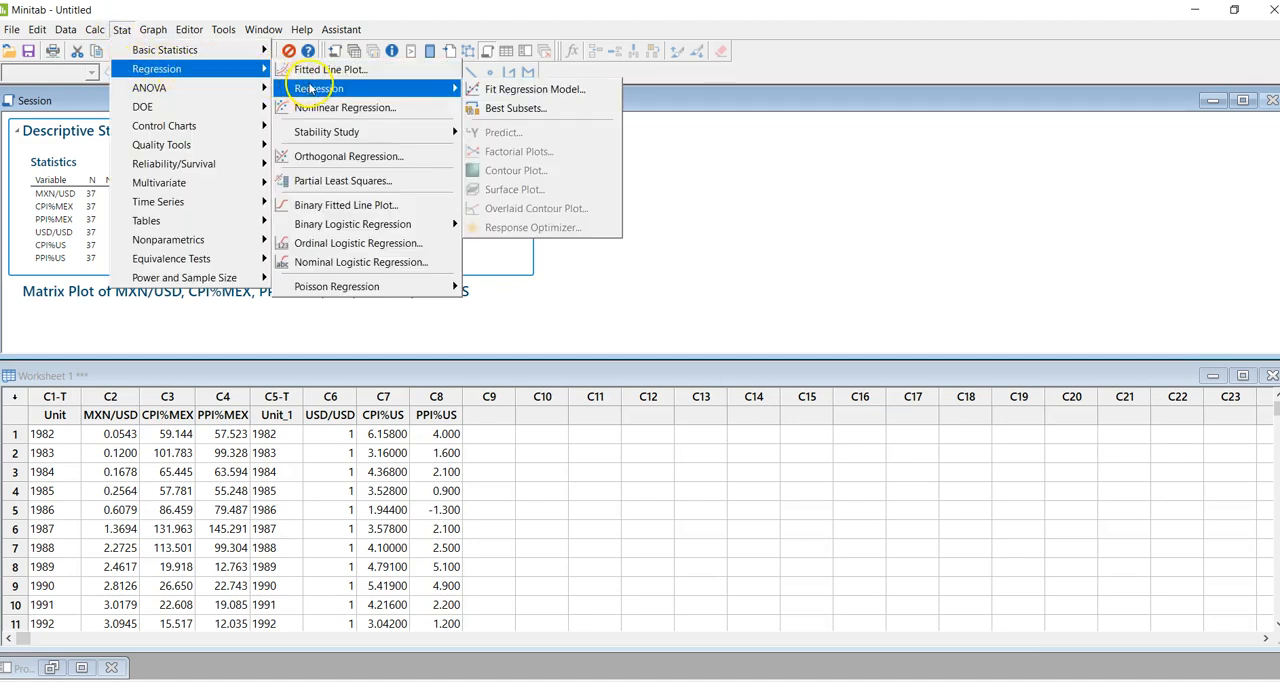
click(490, 89)
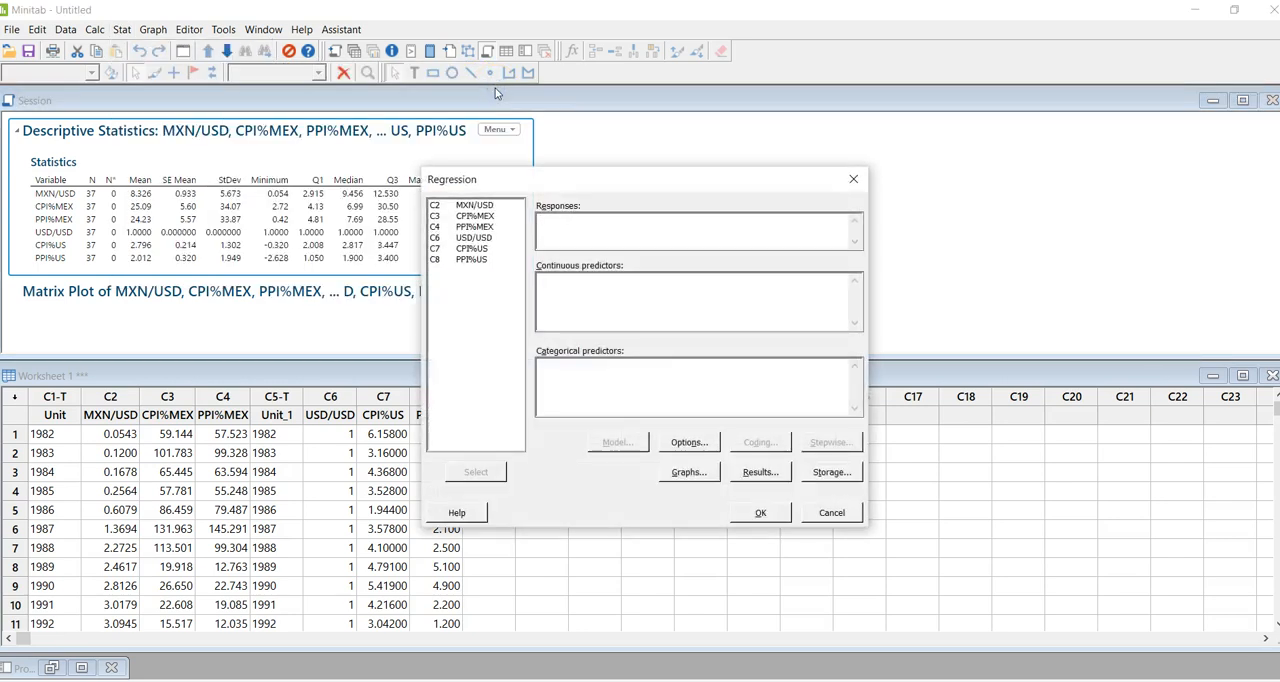
click(465, 218)
click(463, 476)
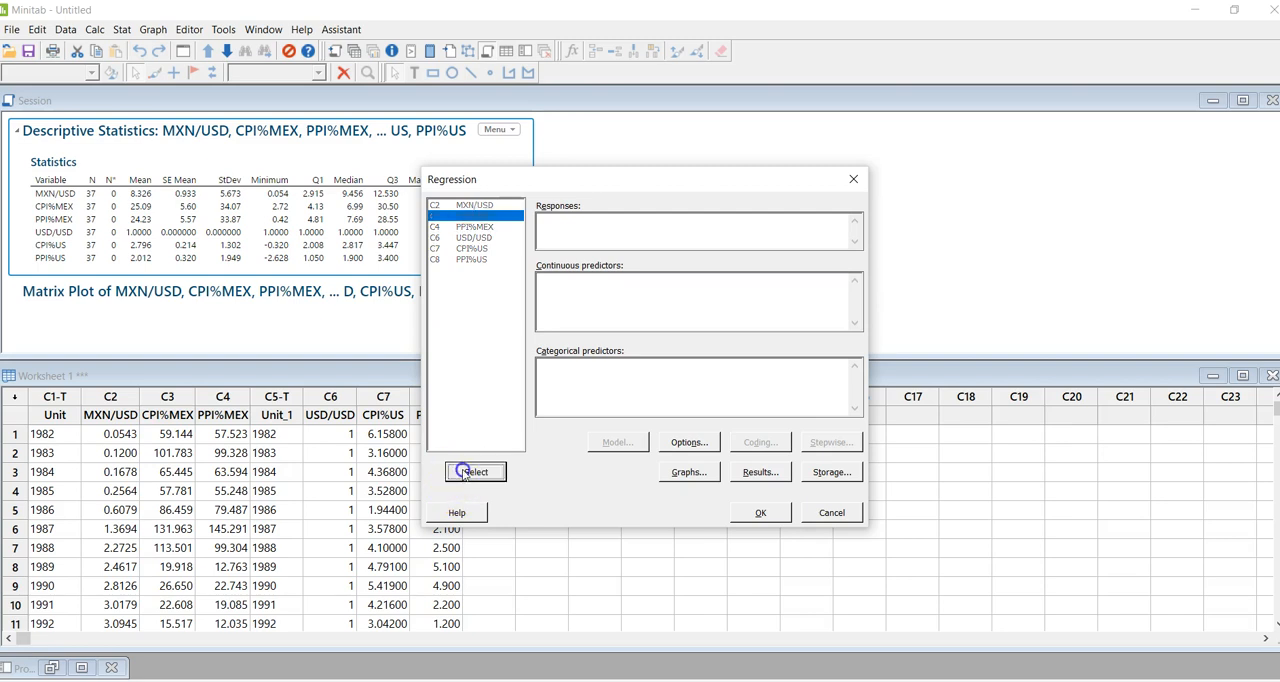
- Add CPI%US and PPI%US as the continuous predictors and run the regression
click(483, 249)
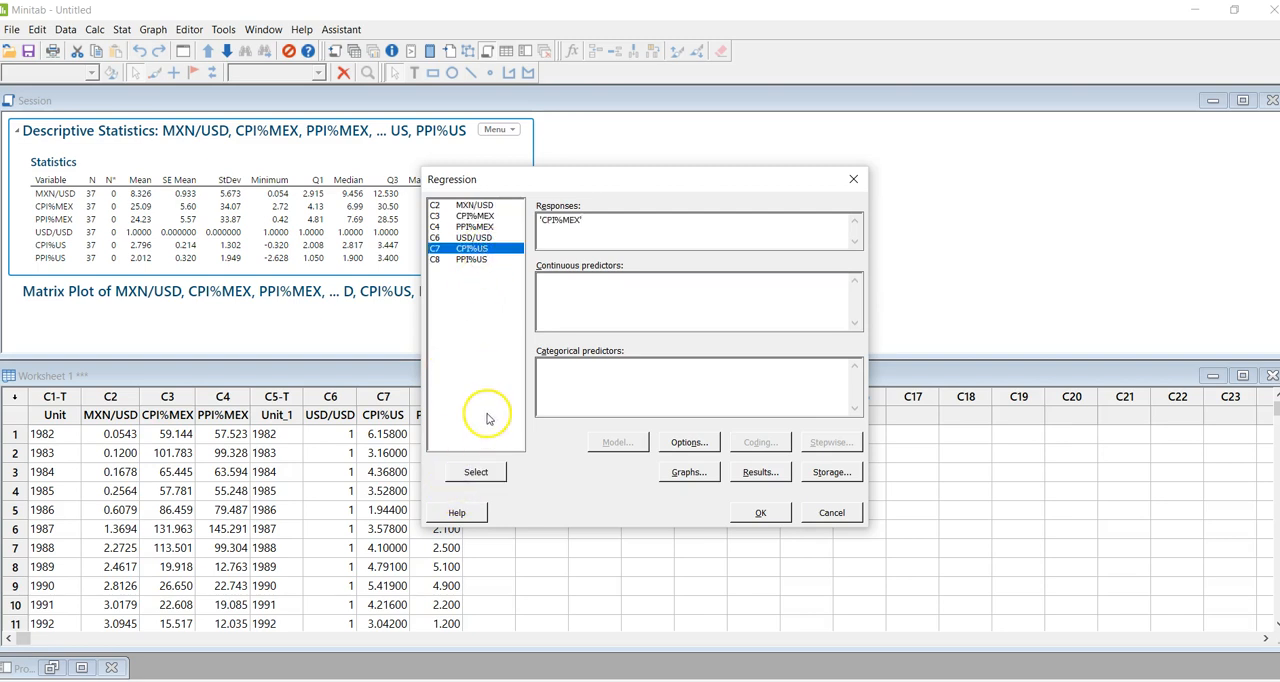
click(550, 287)
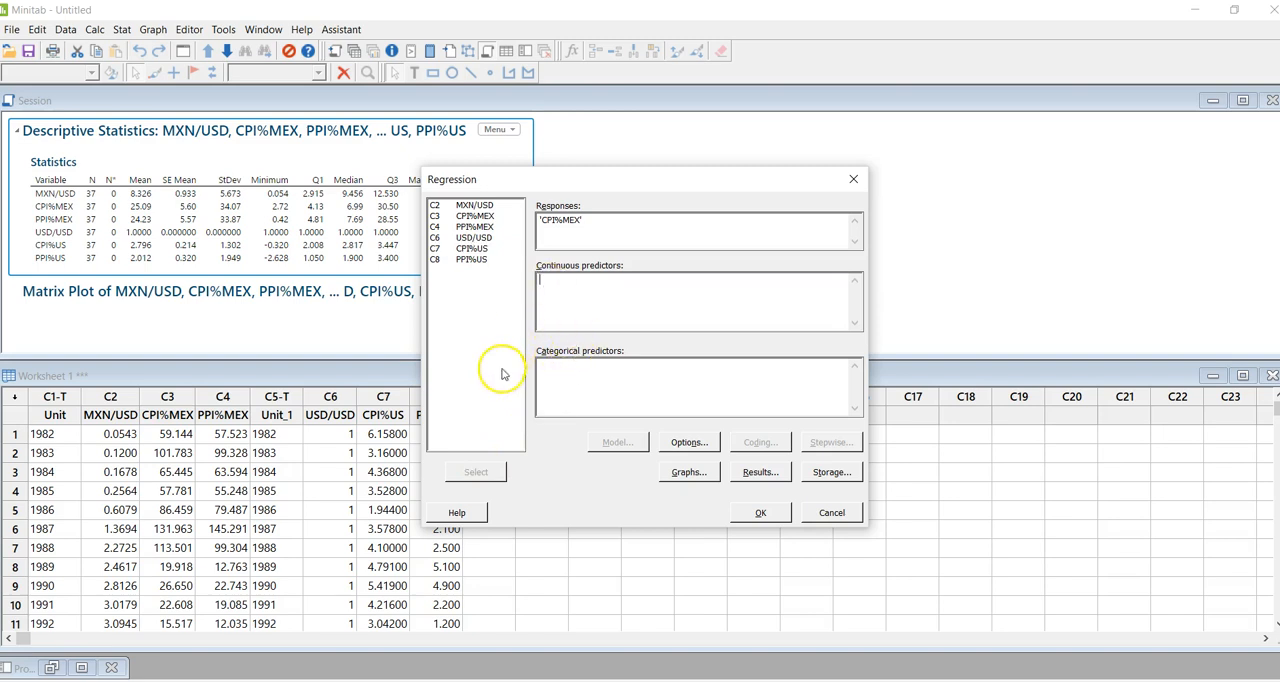
click(472, 248)
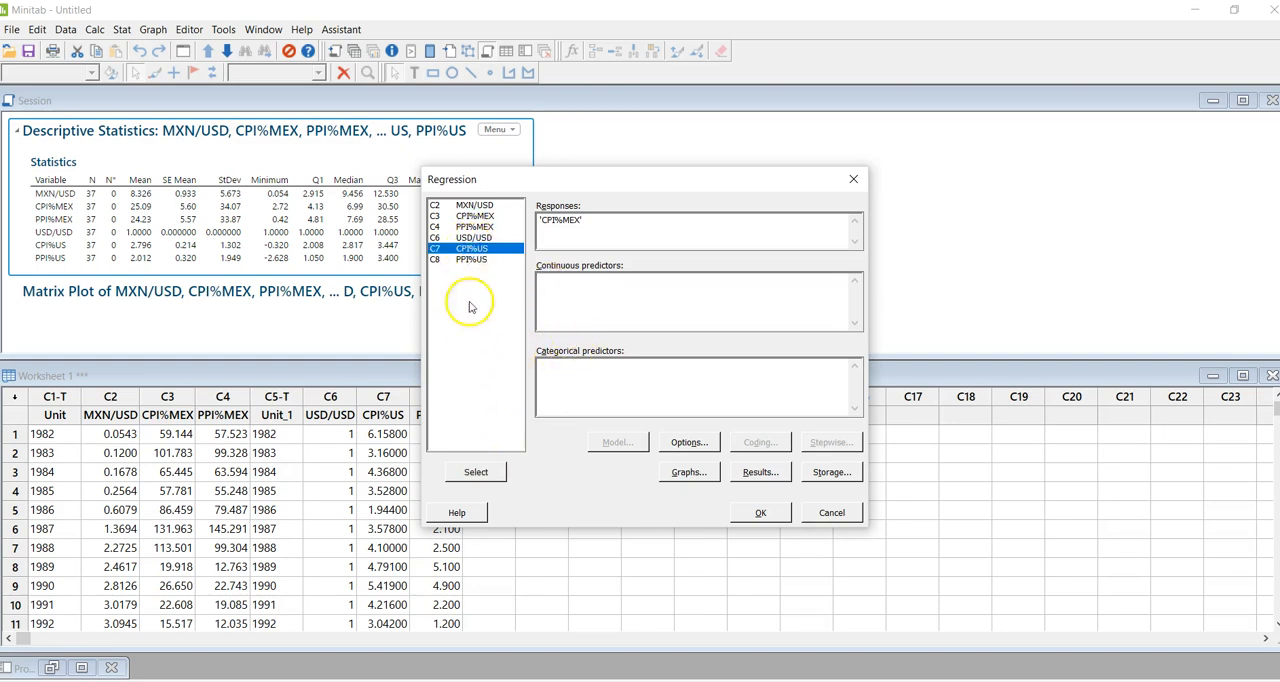
click(474, 470)
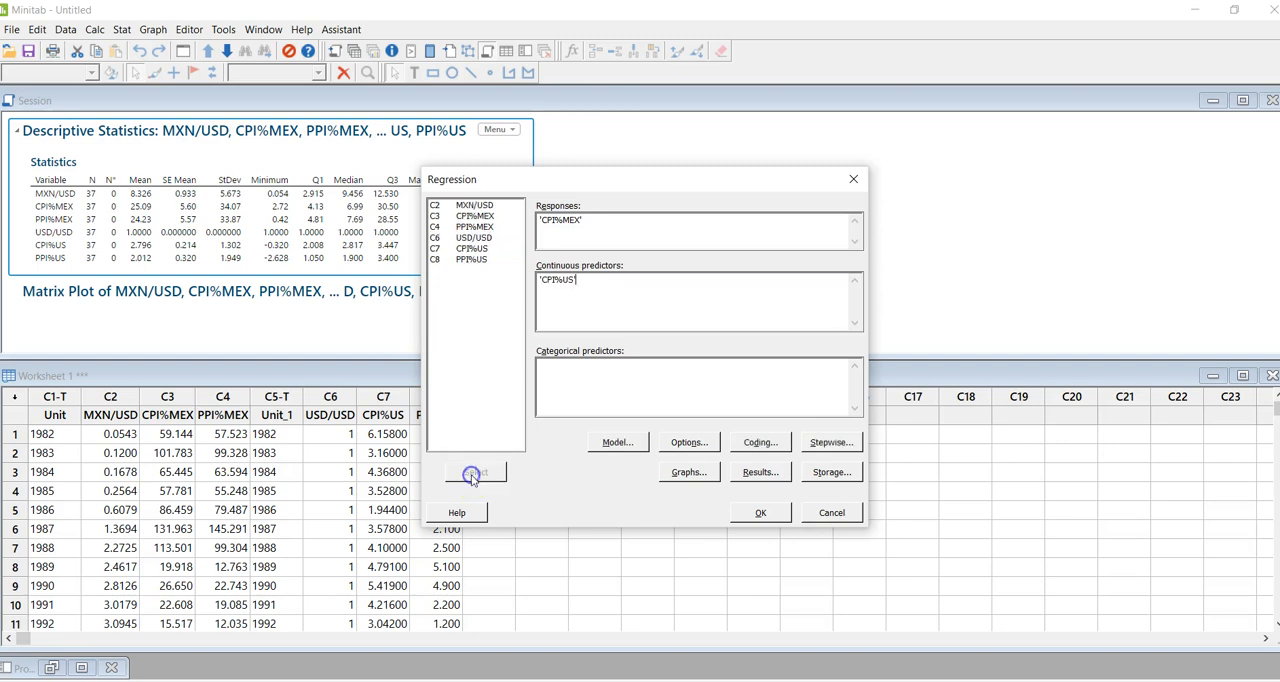
click(474, 262)
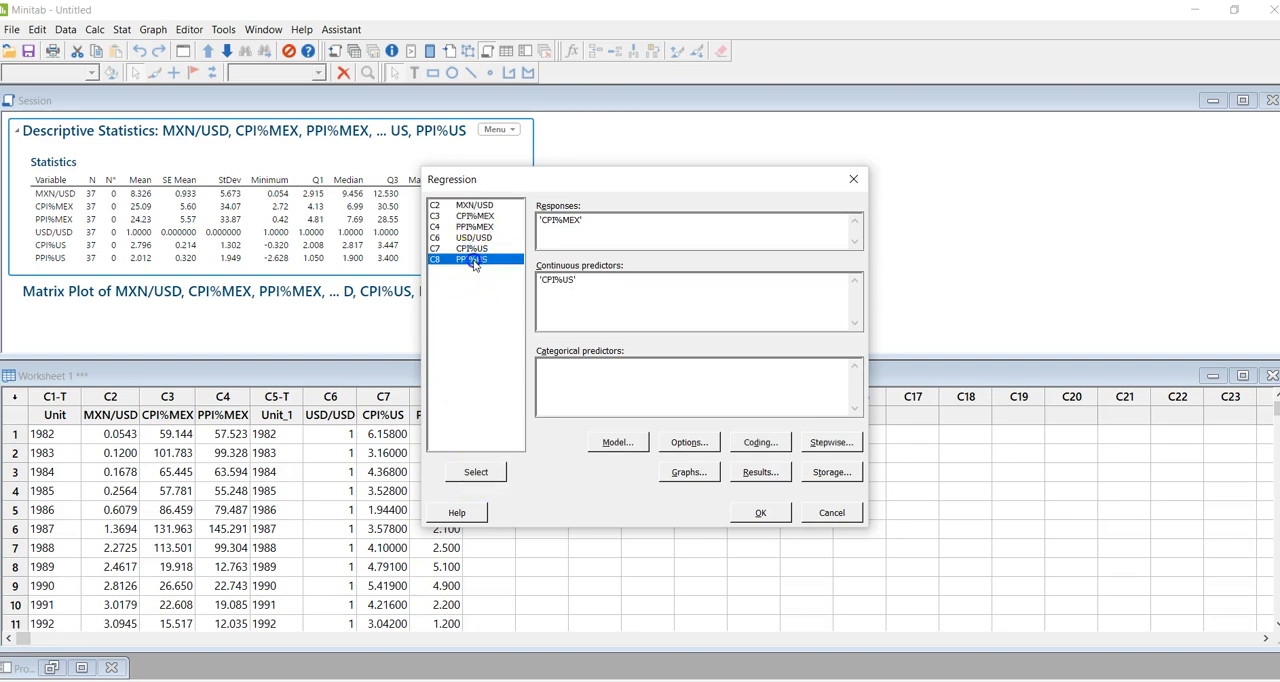
click(597, 277)
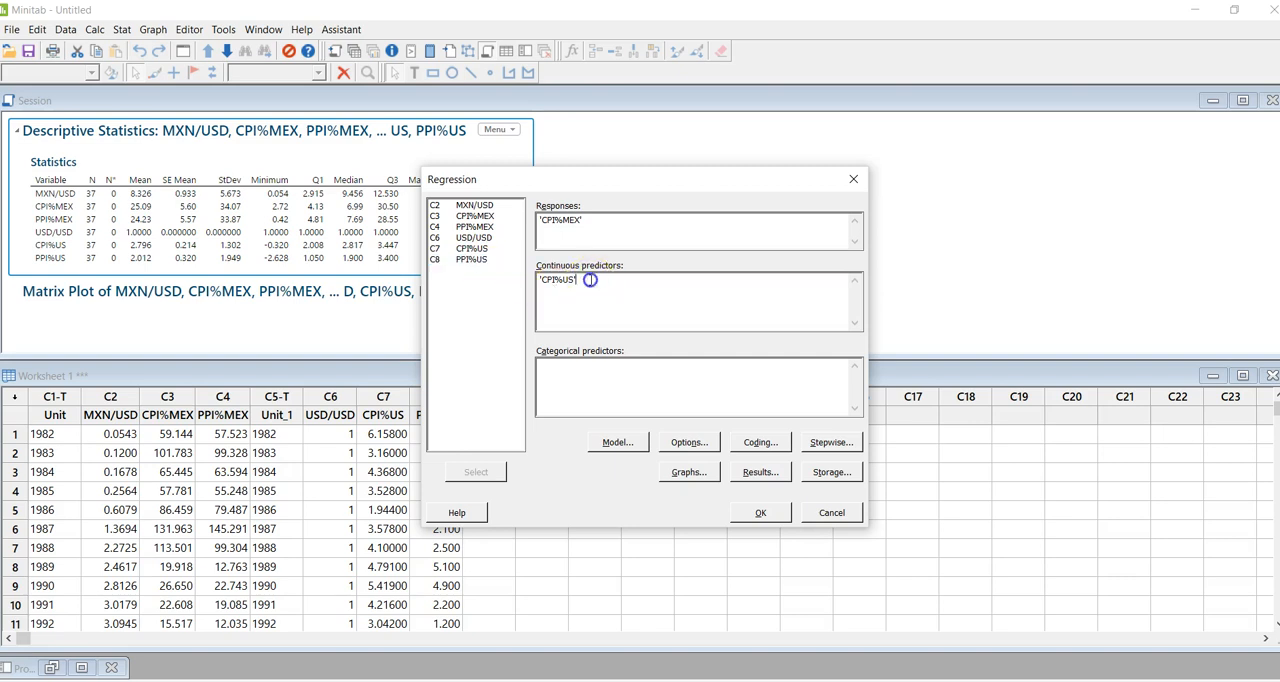
click(481, 262)
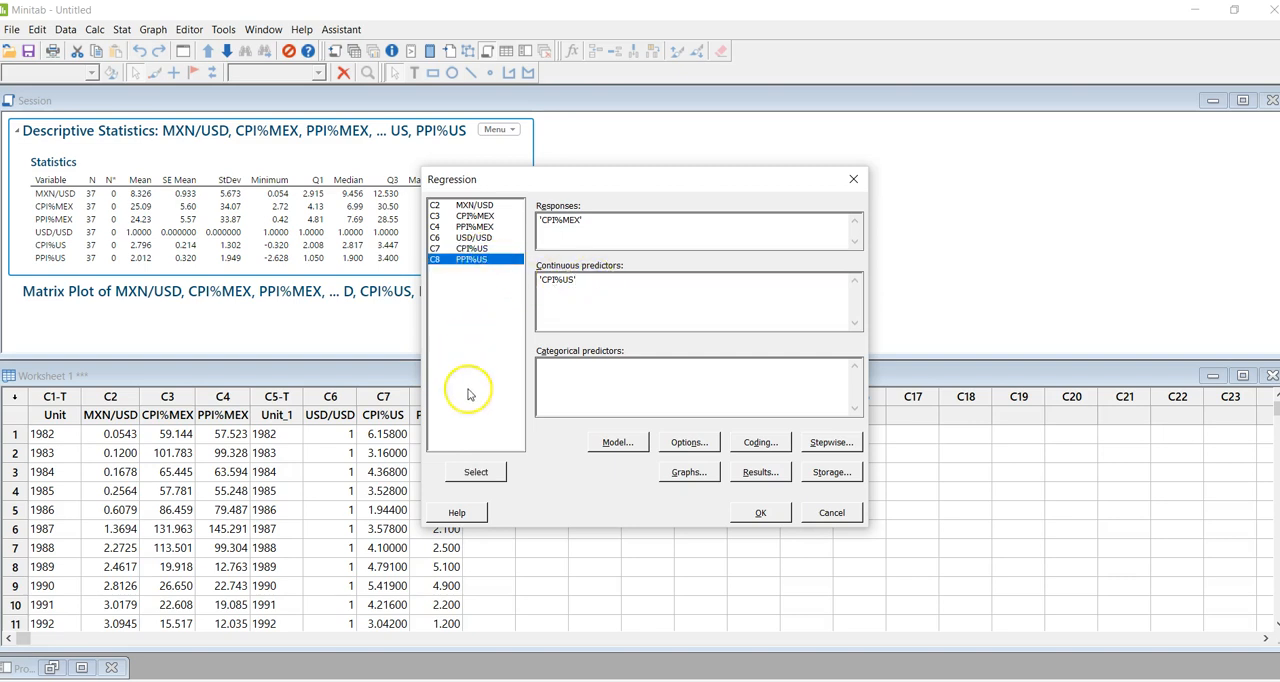
click(476, 474)
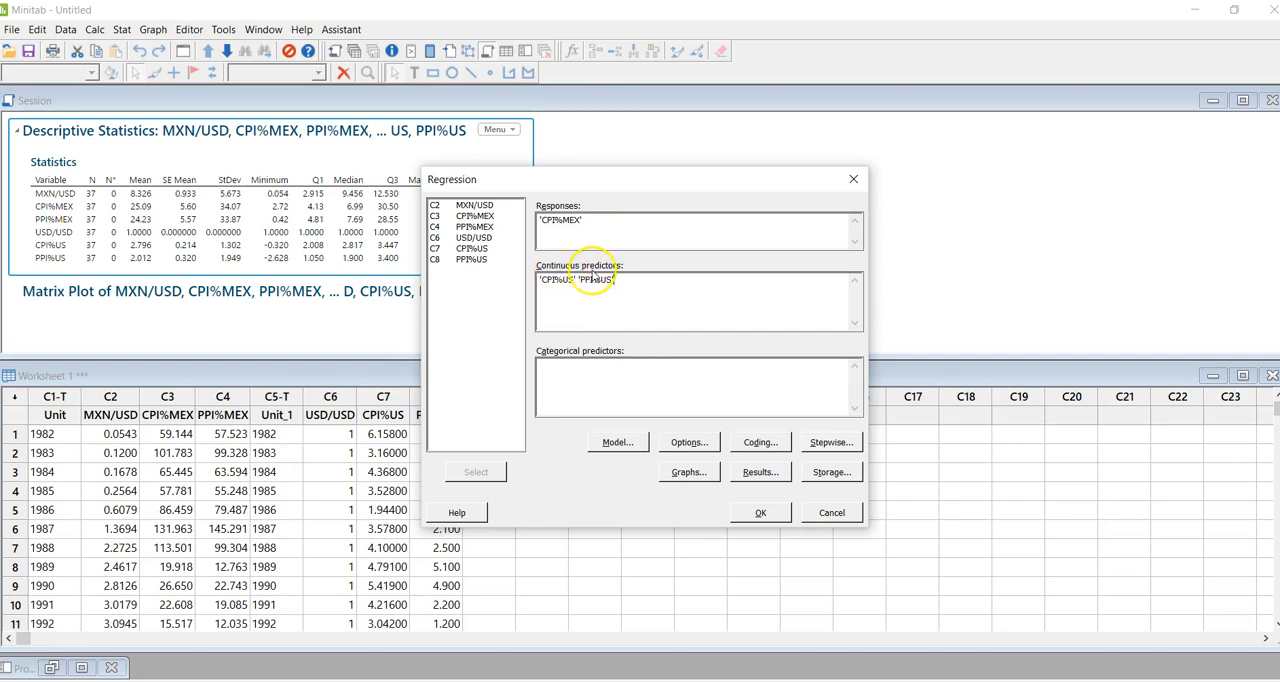
click(760, 513)
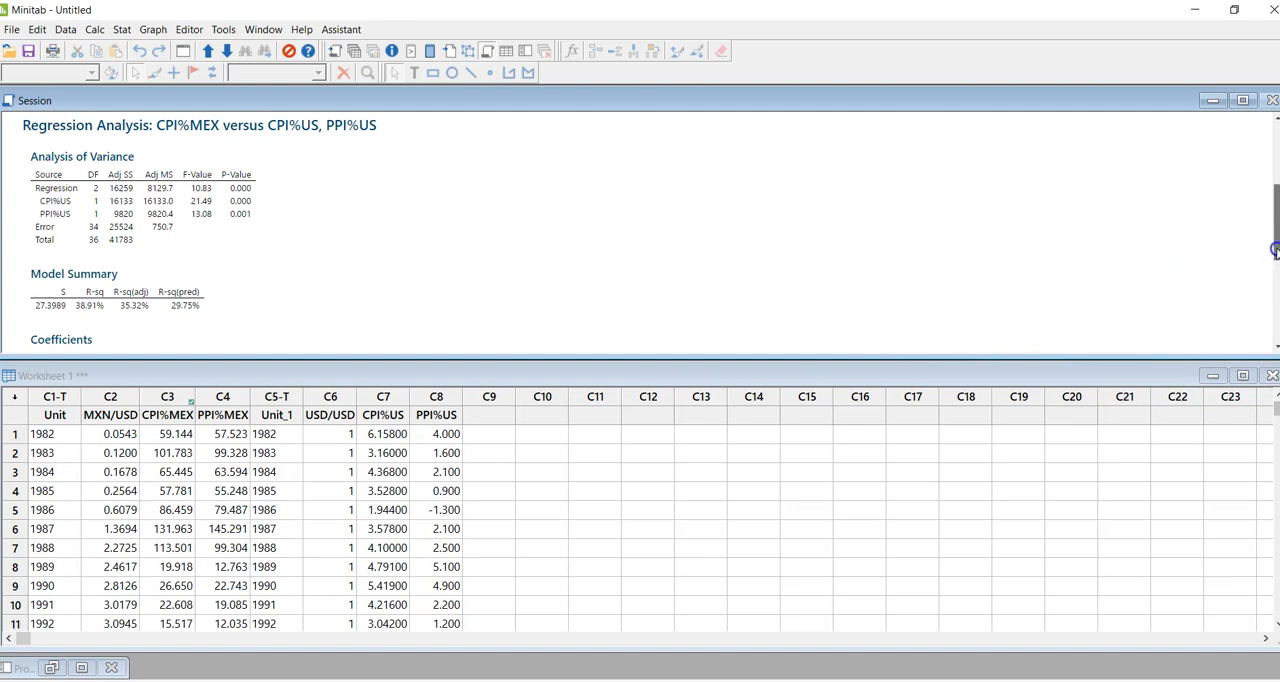
- Review the regression's coefficients, equation, unusual observations and model summary in the session output
scroll(1275, 264, down, 1)
scroll(1275, 264, down, 5)
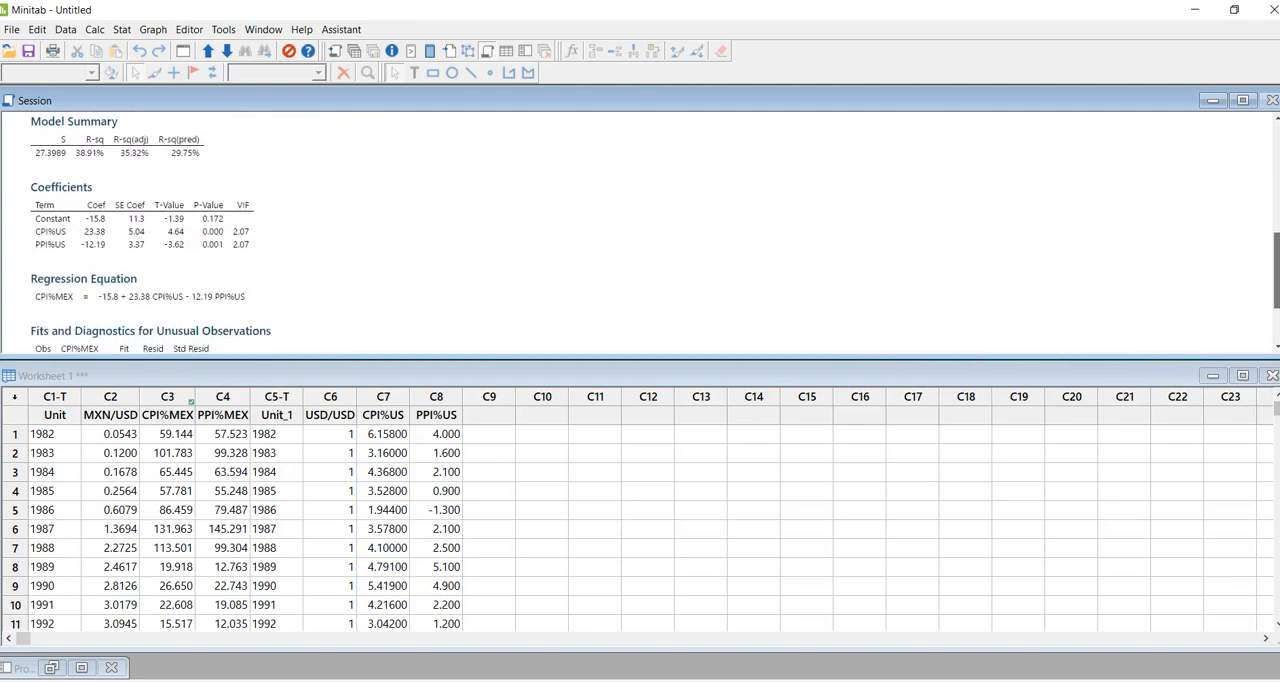
drag(1277, 318, 1277, 322)
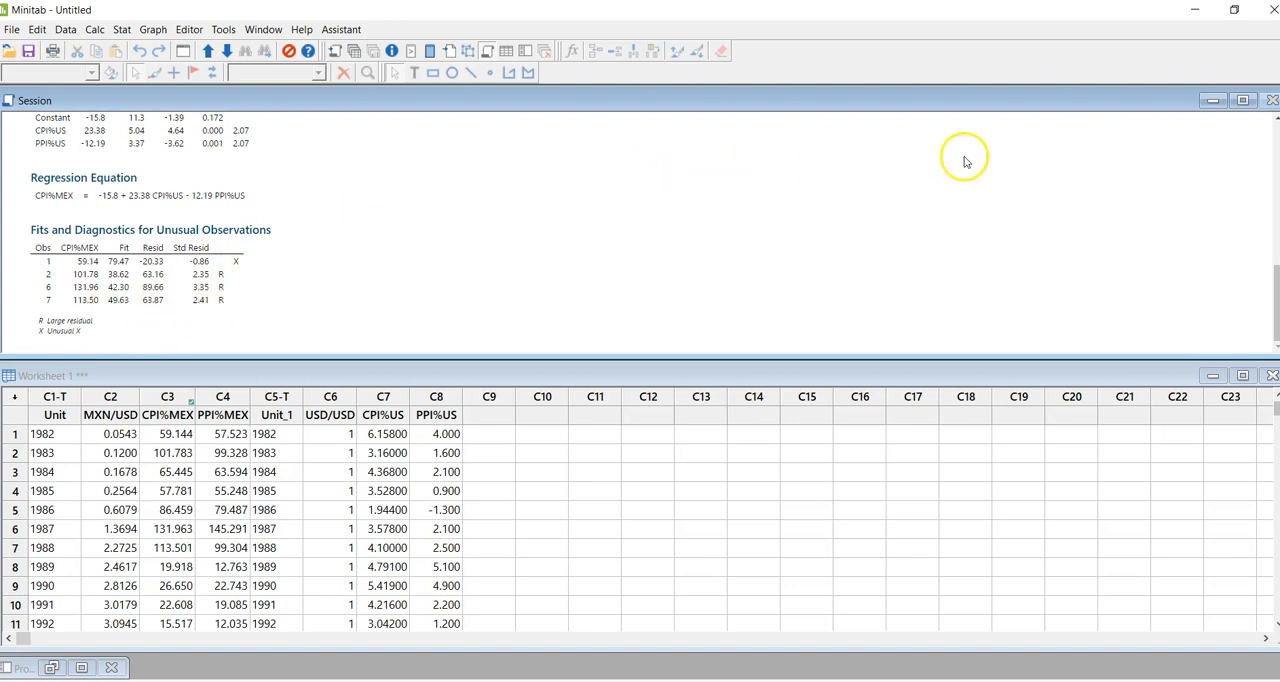
click(1275, 118)
click(1275, 118)
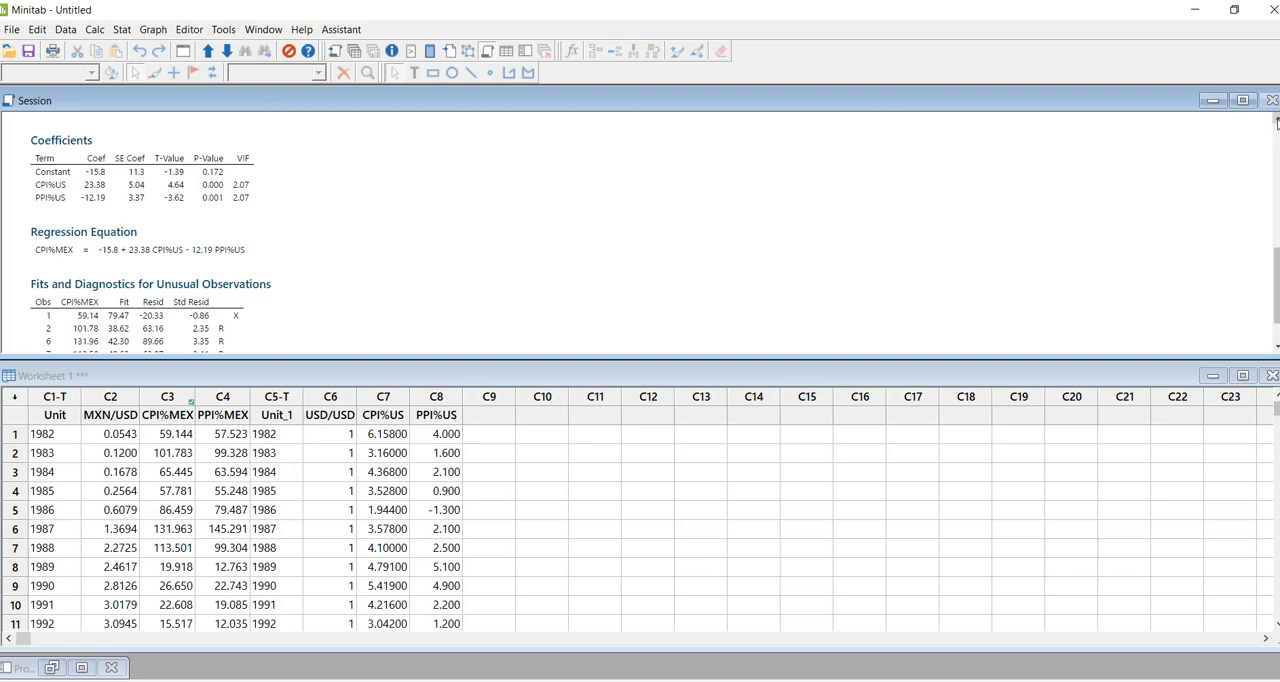
click(1275, 118)
click(1275, 118)
click(1275, 118)
click(1275, 118)
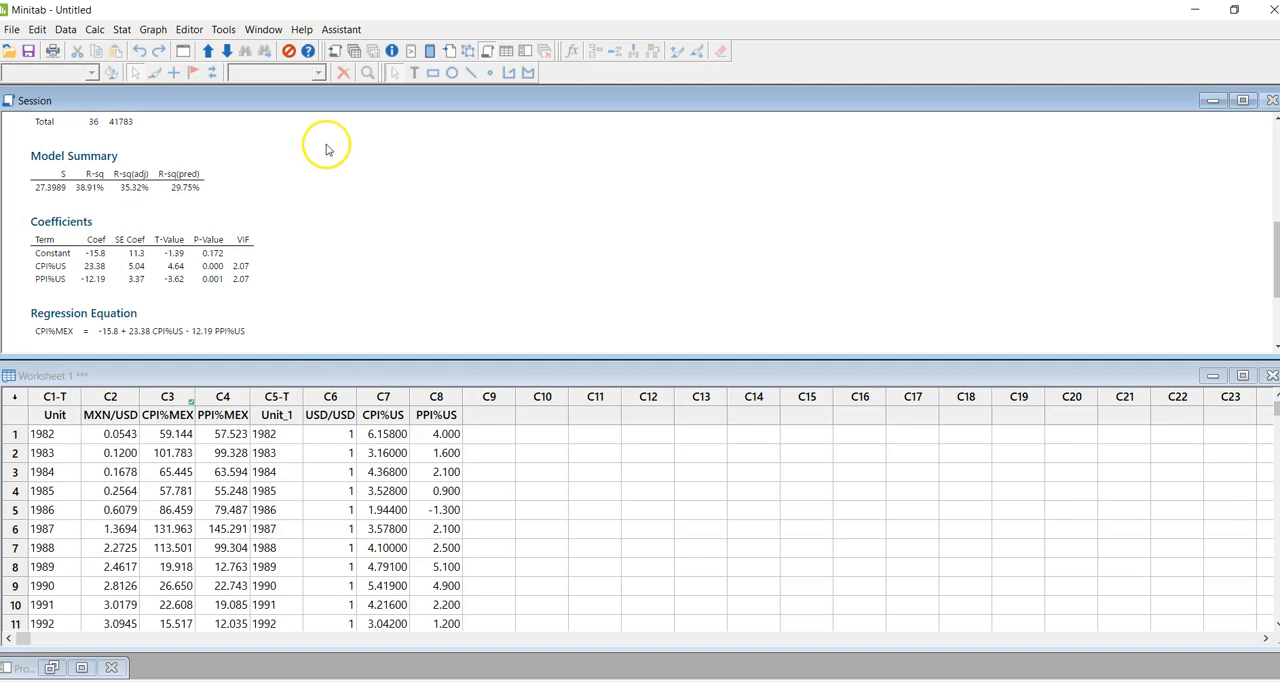
click(199, 196)
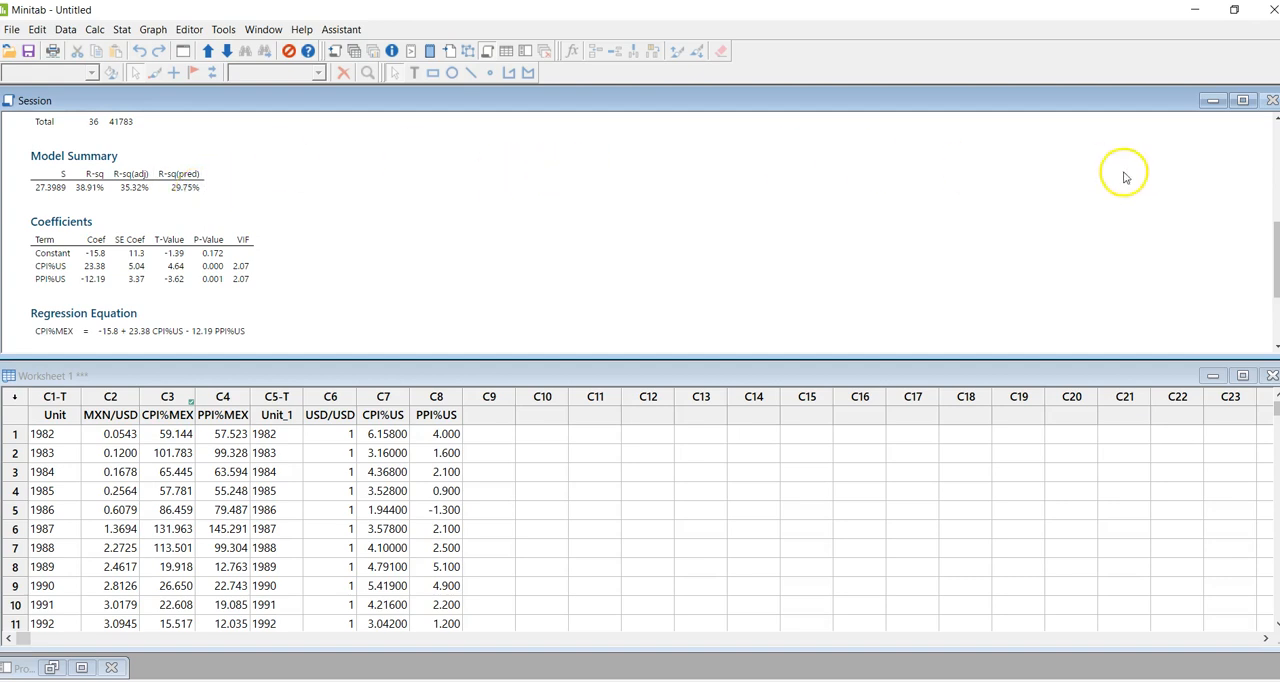
- Examine the Analysis of Variance table for the regression of CPI%MEX on CPI%US and PPI%US
click(1275, 121)
click(1275, 121)
click(1275, 121)
click(1275, 121)
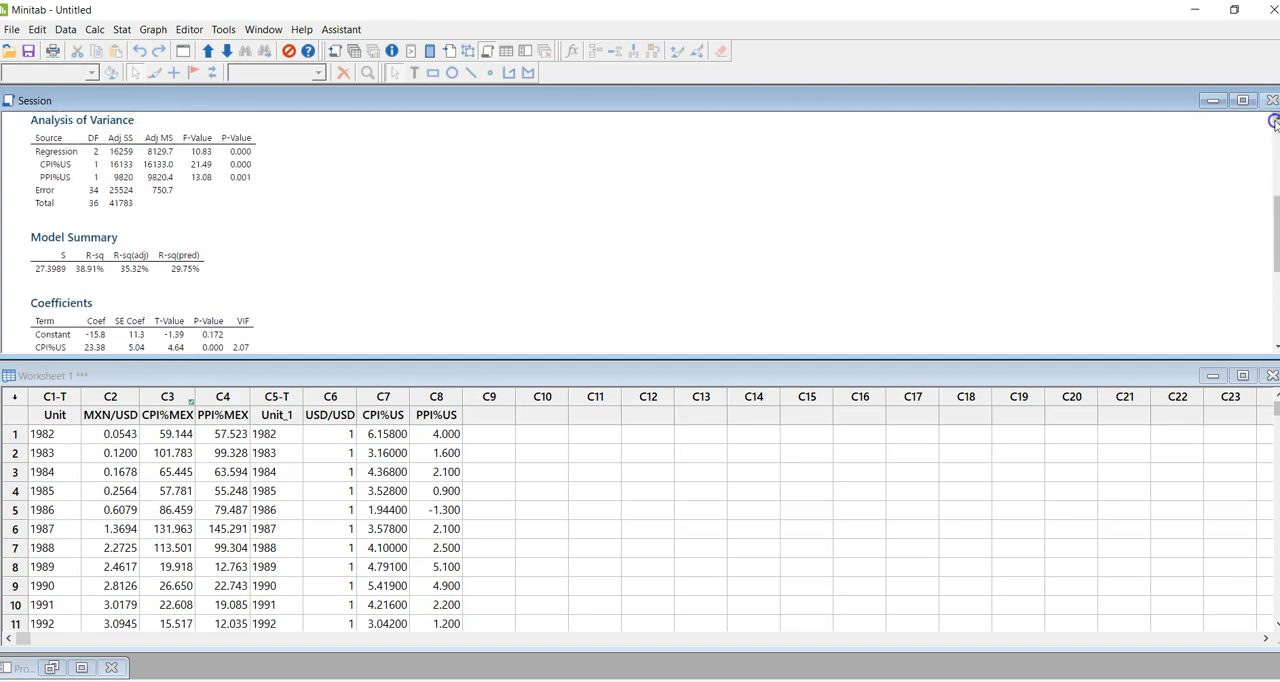
click(1275, 121)
click(1275, 121)
click(1275, 121)
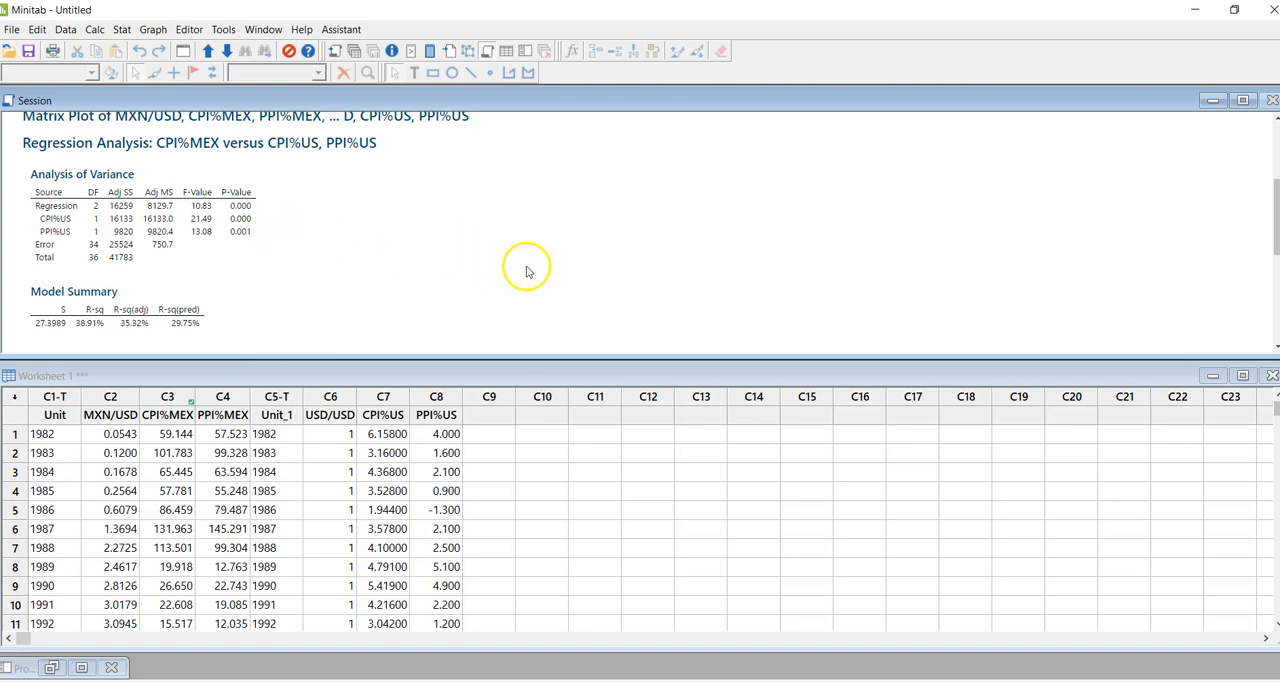
- Examine the regression equation and the Fits and Diagnostics for Unusual Observations table in the CPI%MEX regression output
click(1275, 348)
click(1275, 348)
click(1275, 348)
click(1275, 348)
click(1275, 348)
click(1275, 348)
click(1275, 348)
click(1275, 348)
click(1275, 348)
click(1275, 348)
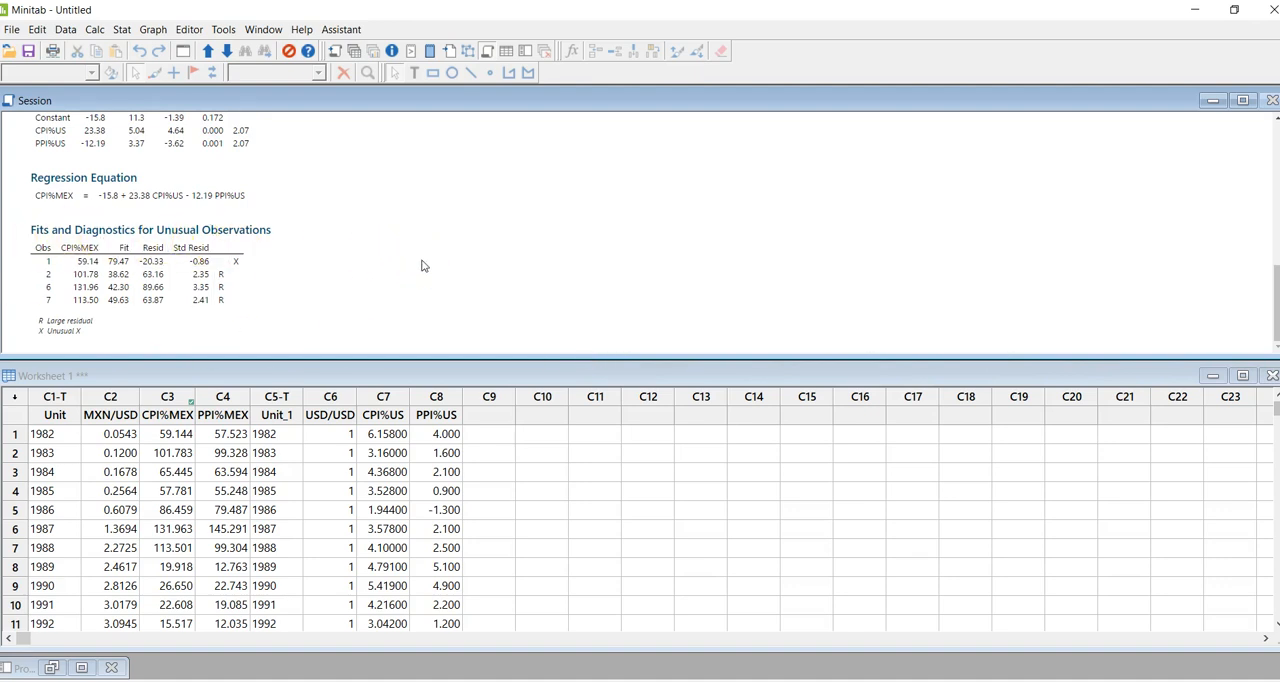
click(280, 224)
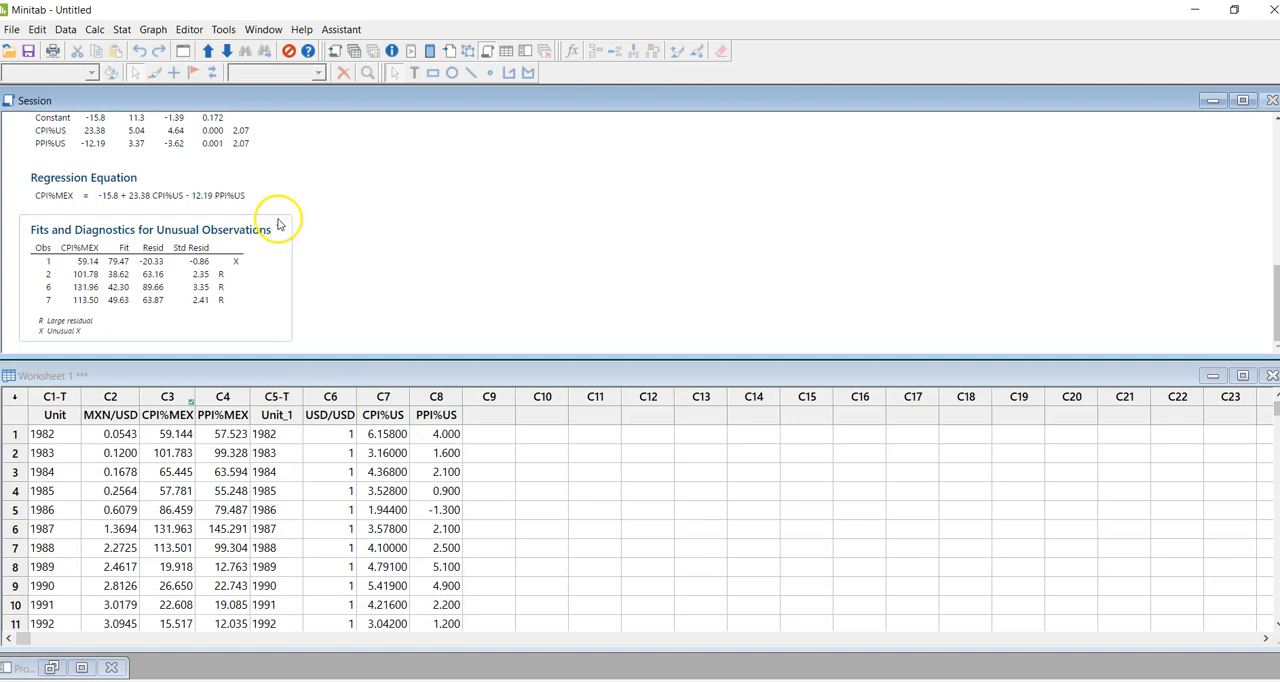
right_click(281, 229)
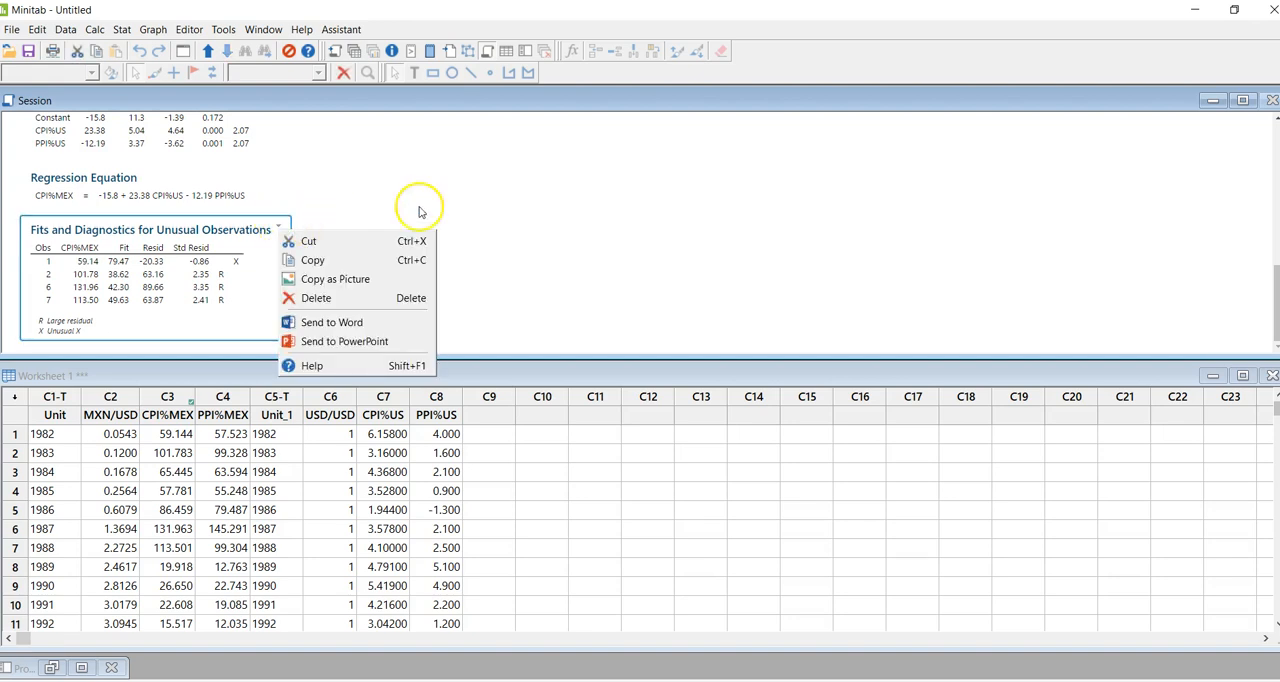
click(540, 220)
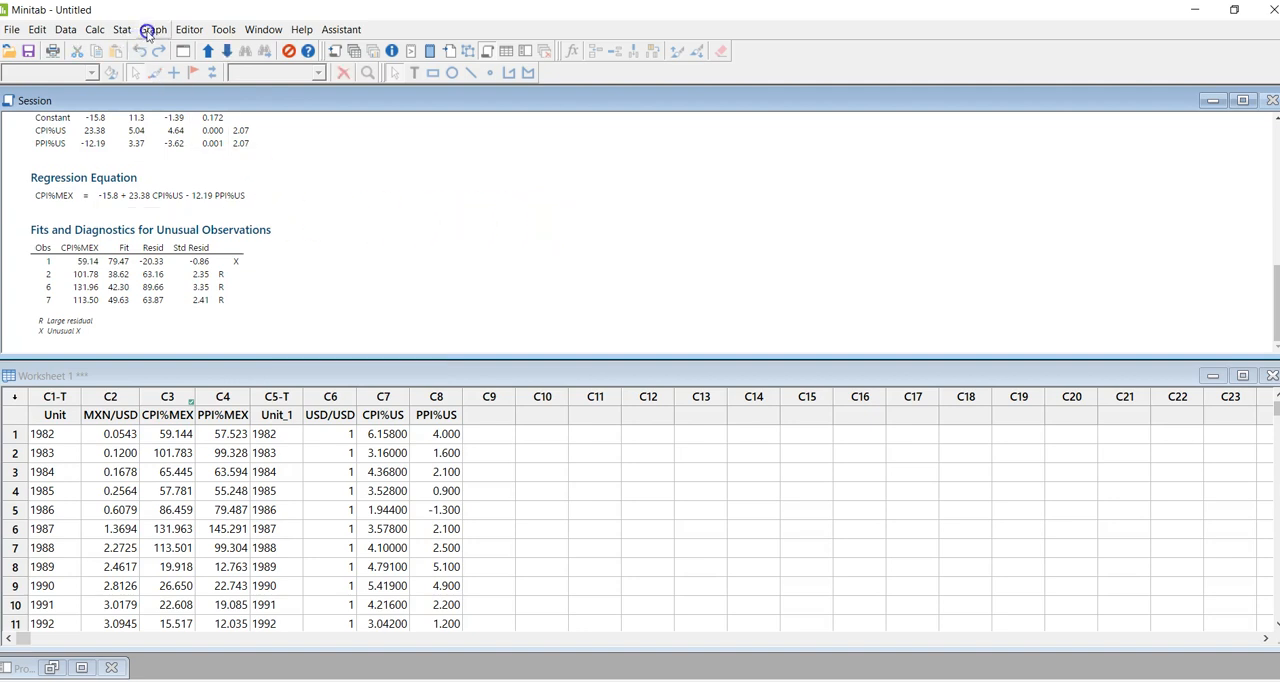
- Create a simple histogram of CPI%MEX and minimize its graph window
click(148, 33)
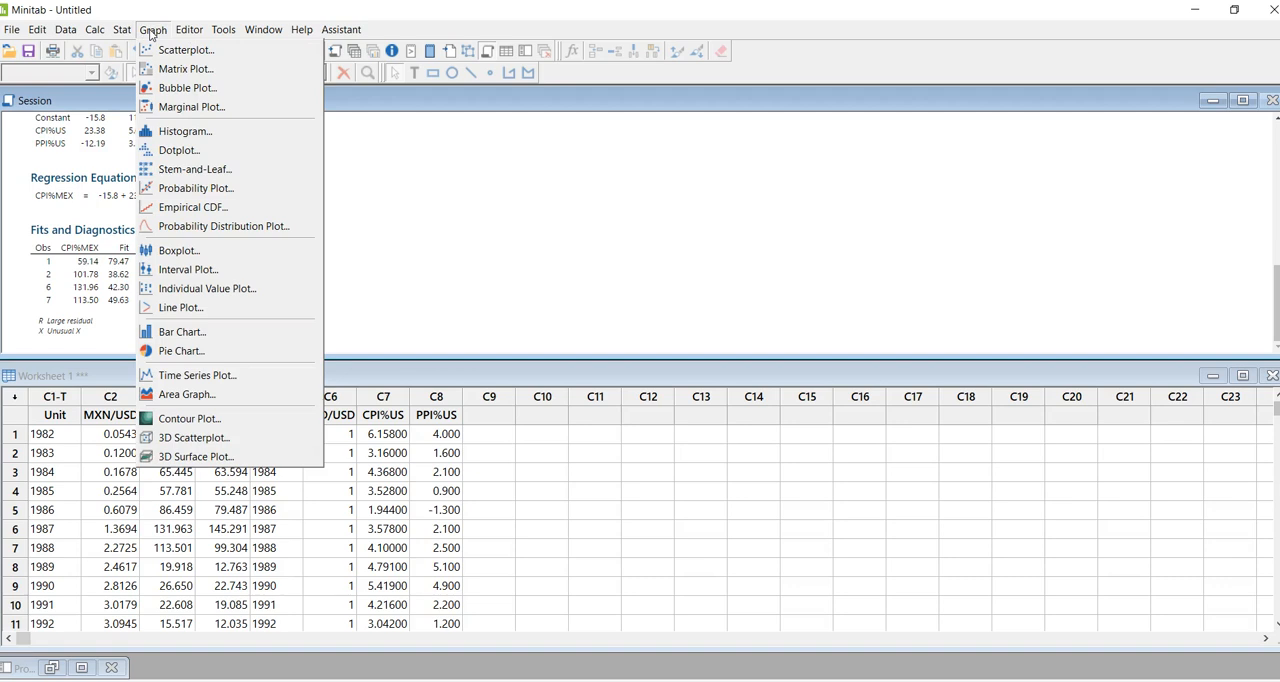
click(180, 133)
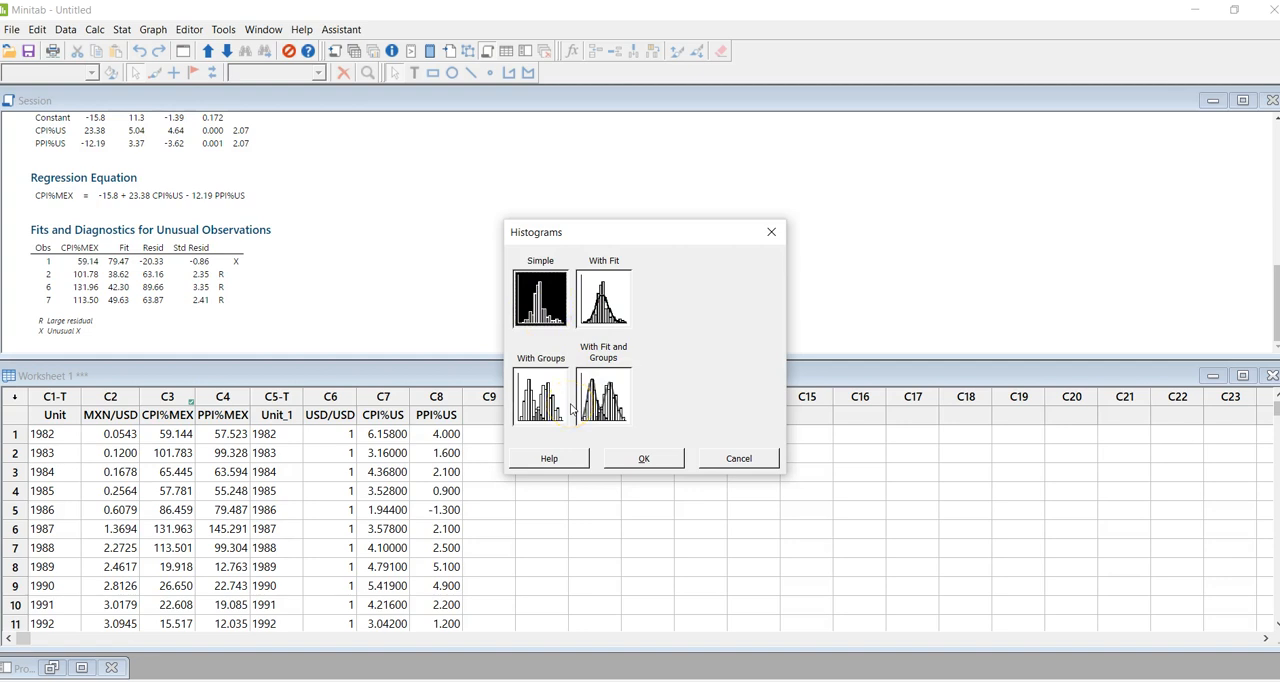
click(636, 458)
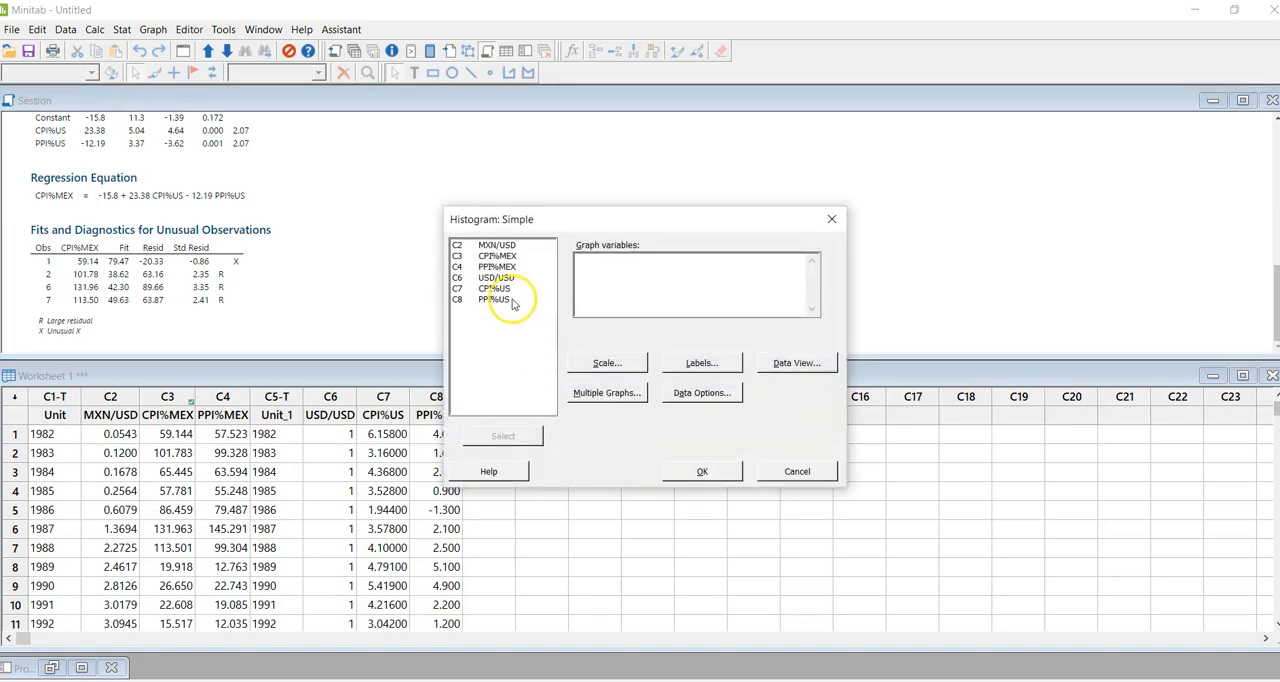
click(497, 257)
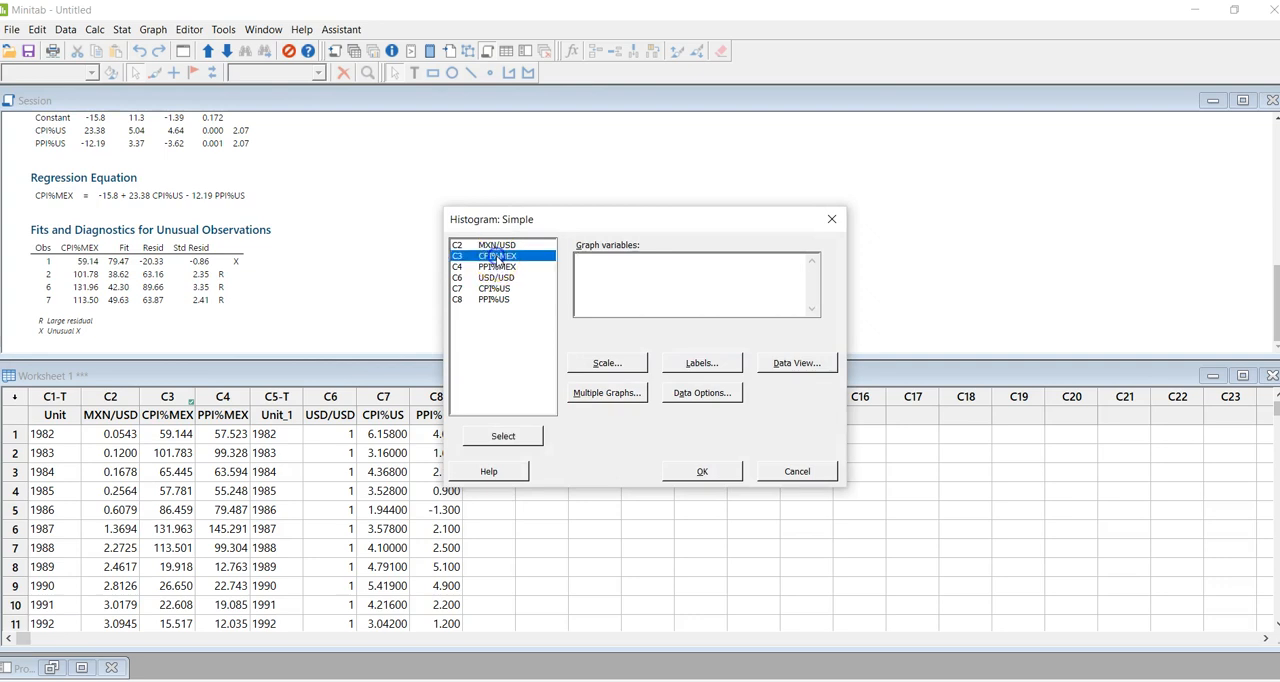
click(532, 435)
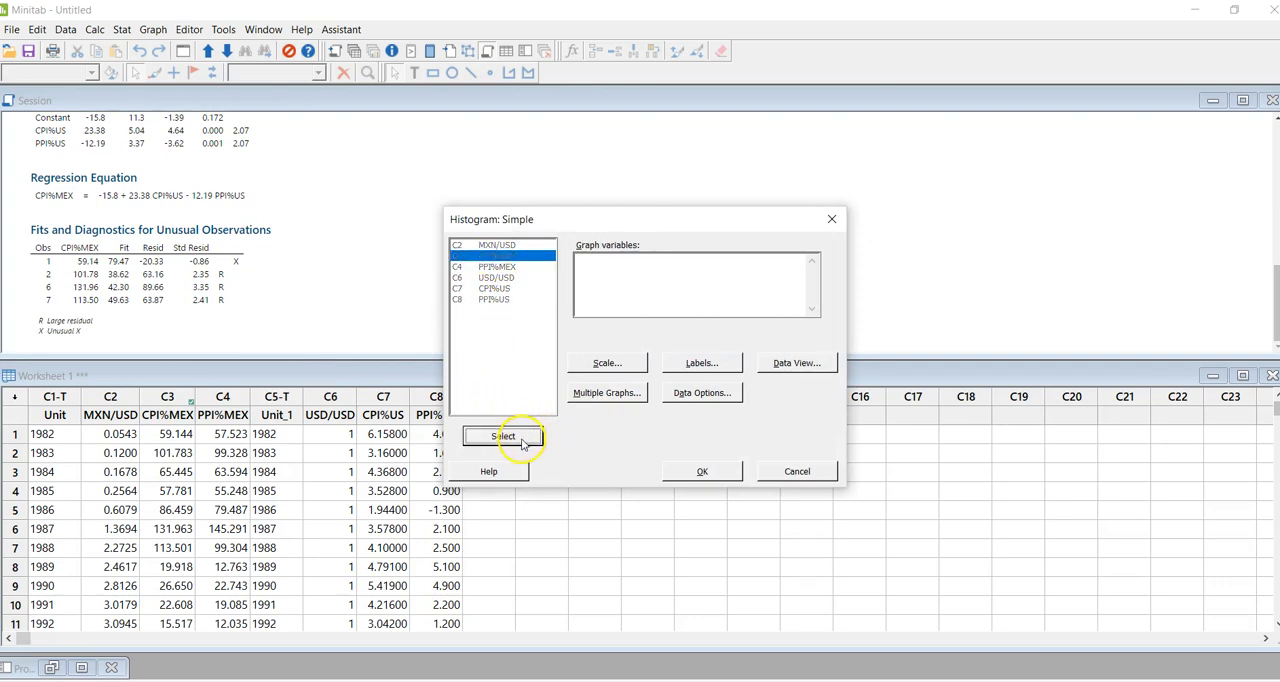
click(690, 470)
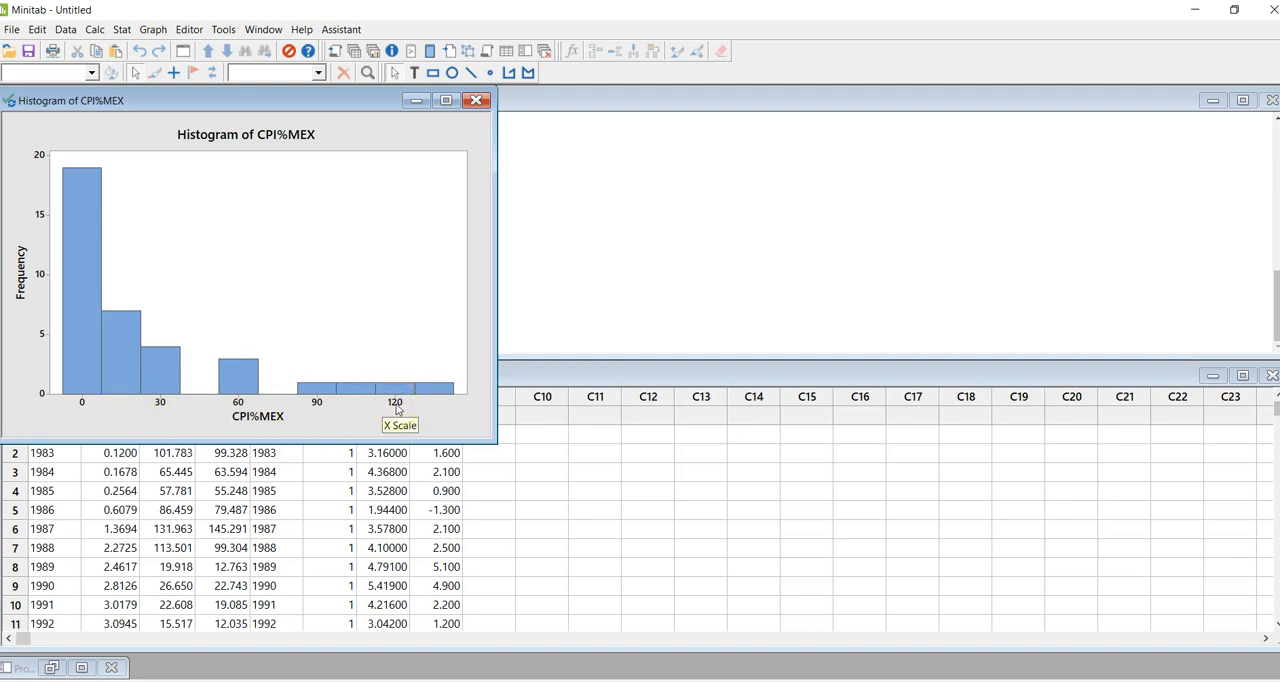
click(418, 101)
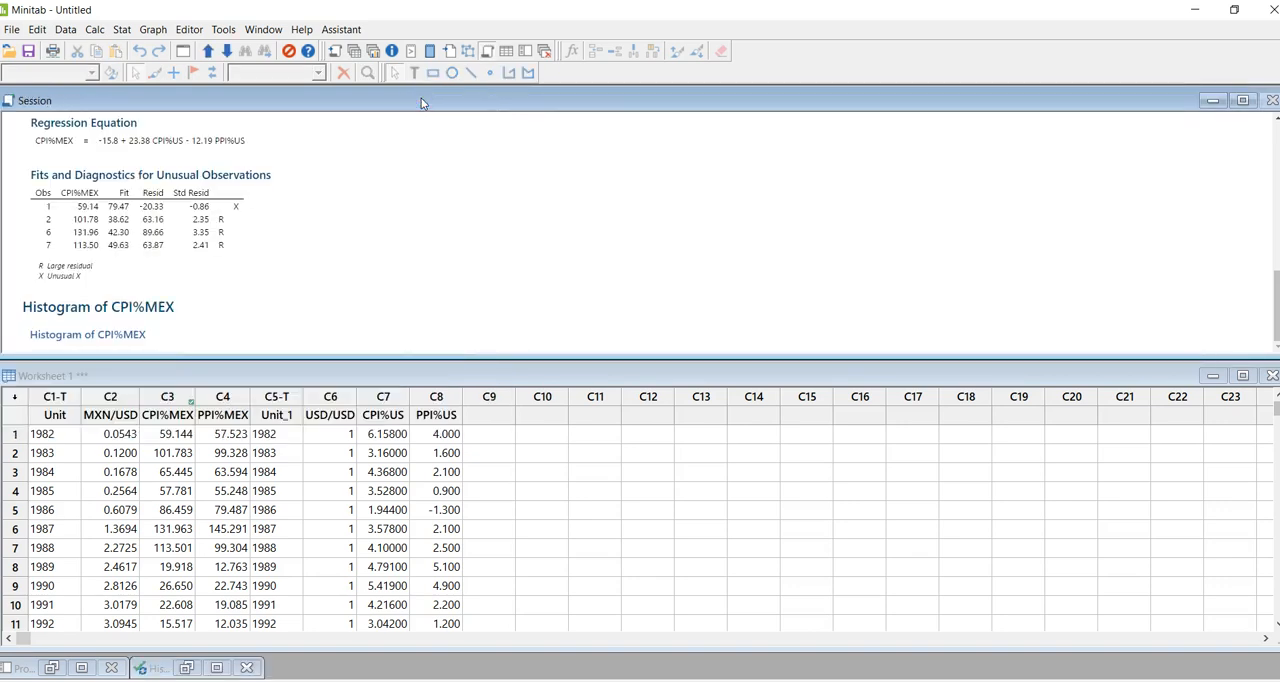